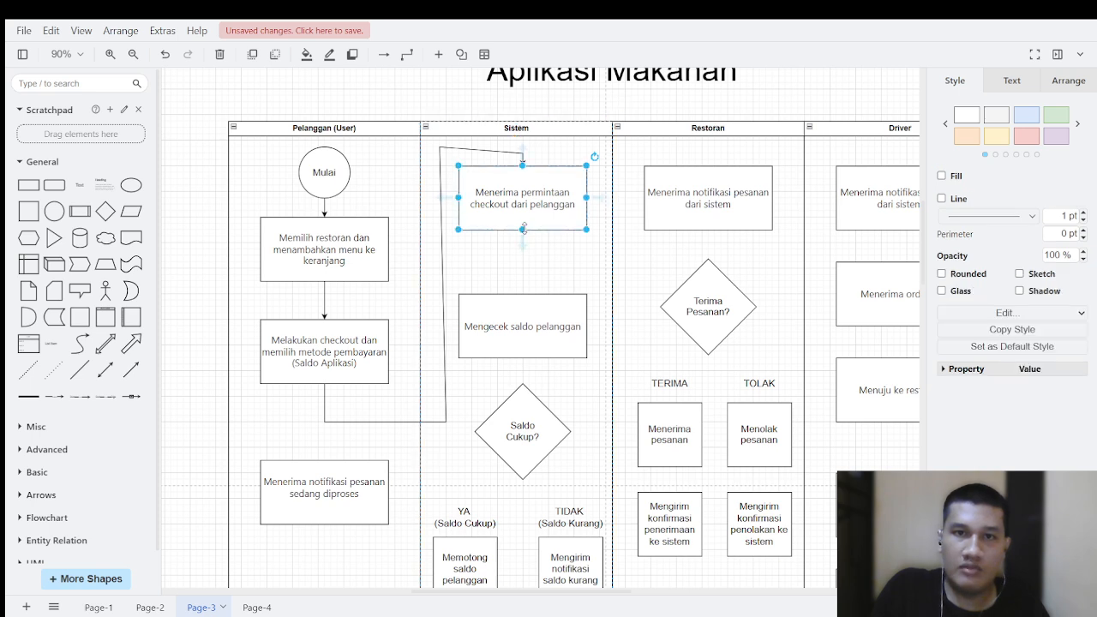
Step: Connect the "Menerima permintaan checkout dari pelanggan" box to the "Mengecek saldo pelanggan" box in the Sistem lane with a downward arrow
left_click_drag(523, 242, 509, 331)
left_click(559, 397)
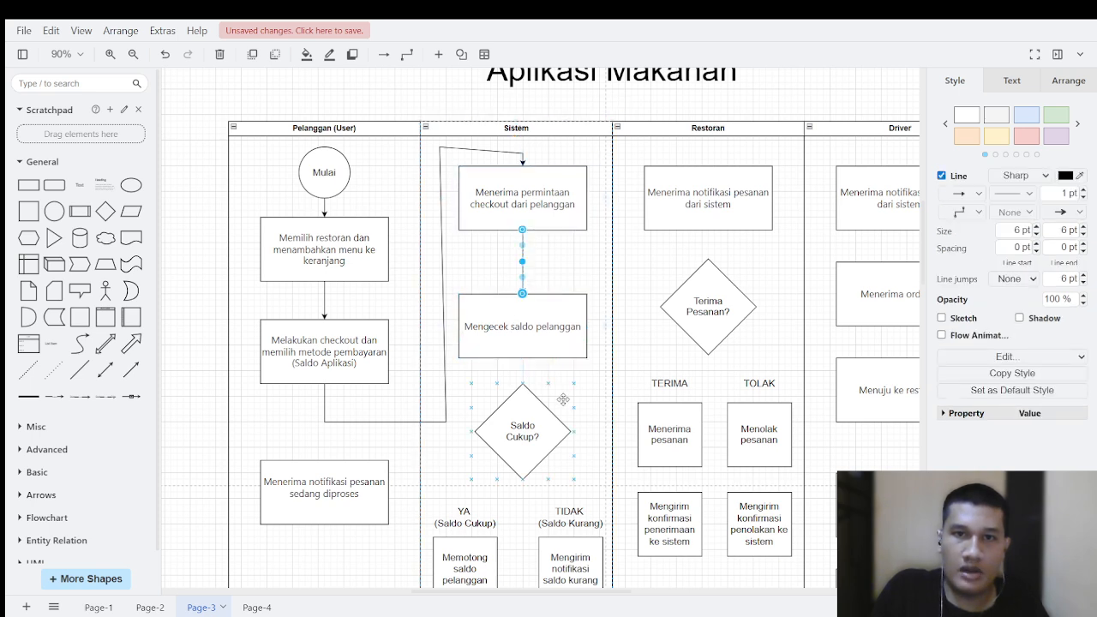
left_click(589, 399)
scroll(566, 360, "down", 2)
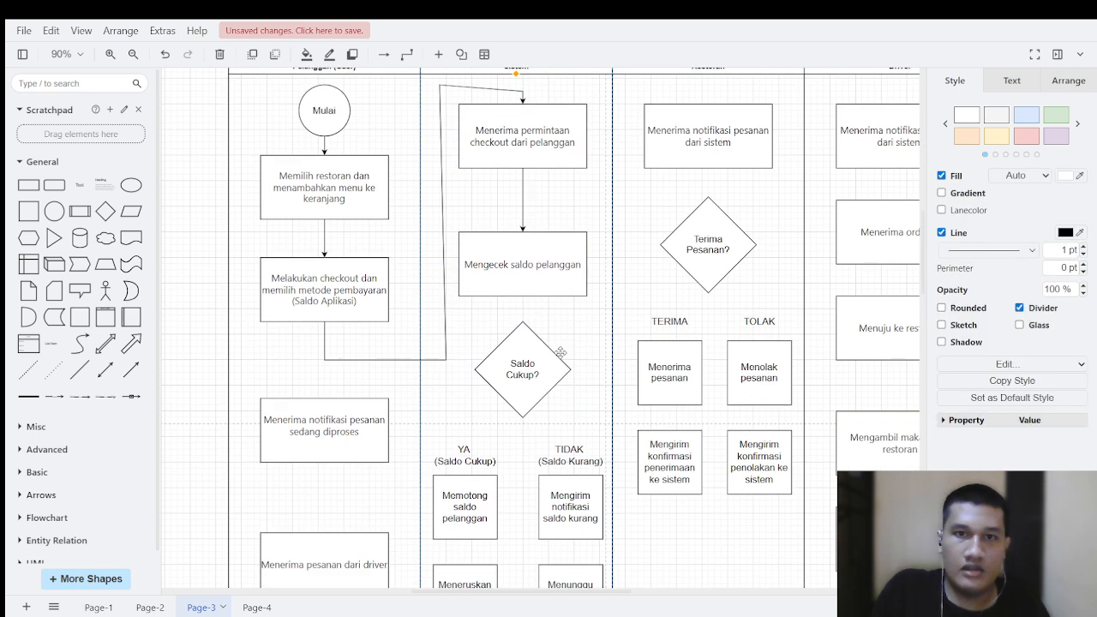
Step: Connect "Mengecek saldo pelanggan" to the "Saldo Cukup?" decision and draw an arrow from the decision down between the YA and TIDAK labels
mouse_move(523, 286)
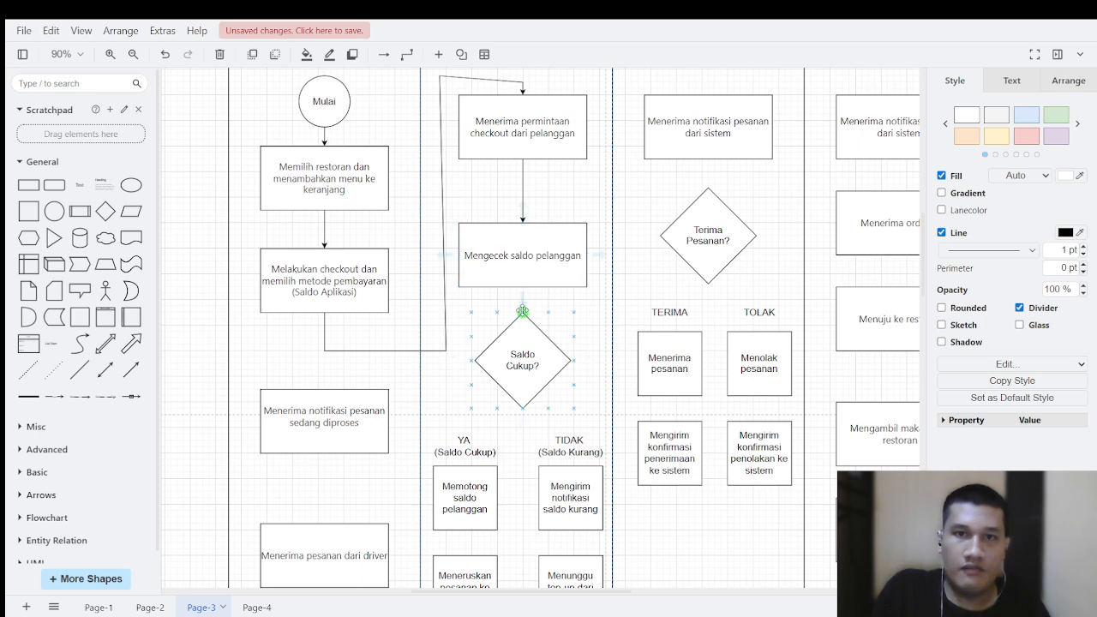
left_click(523, 286)
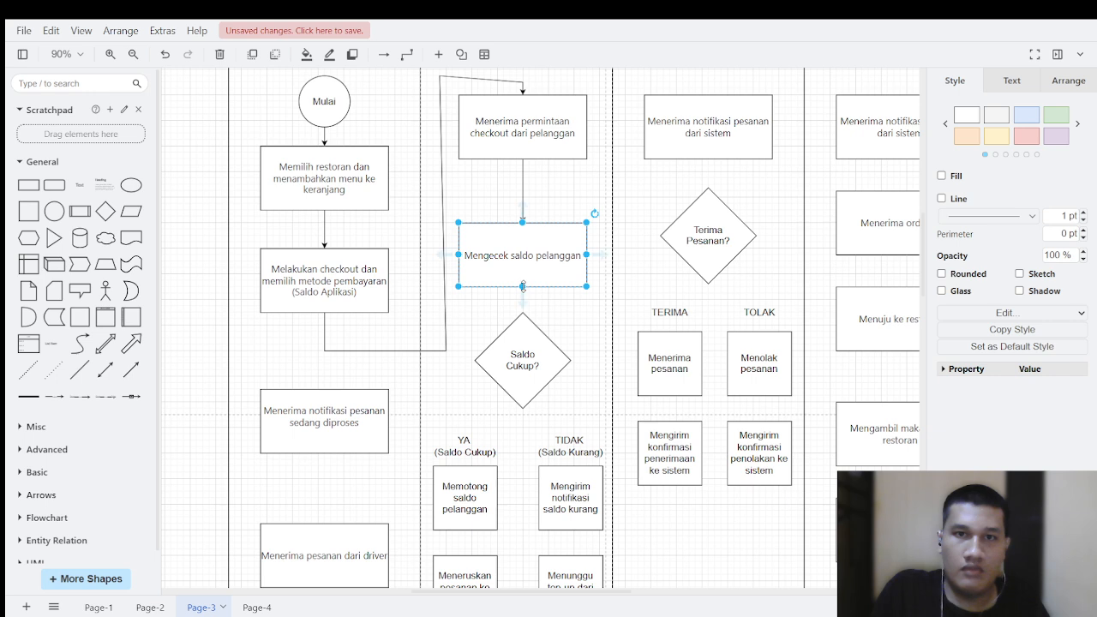
left_click_drag(523, 294, 523, 313)
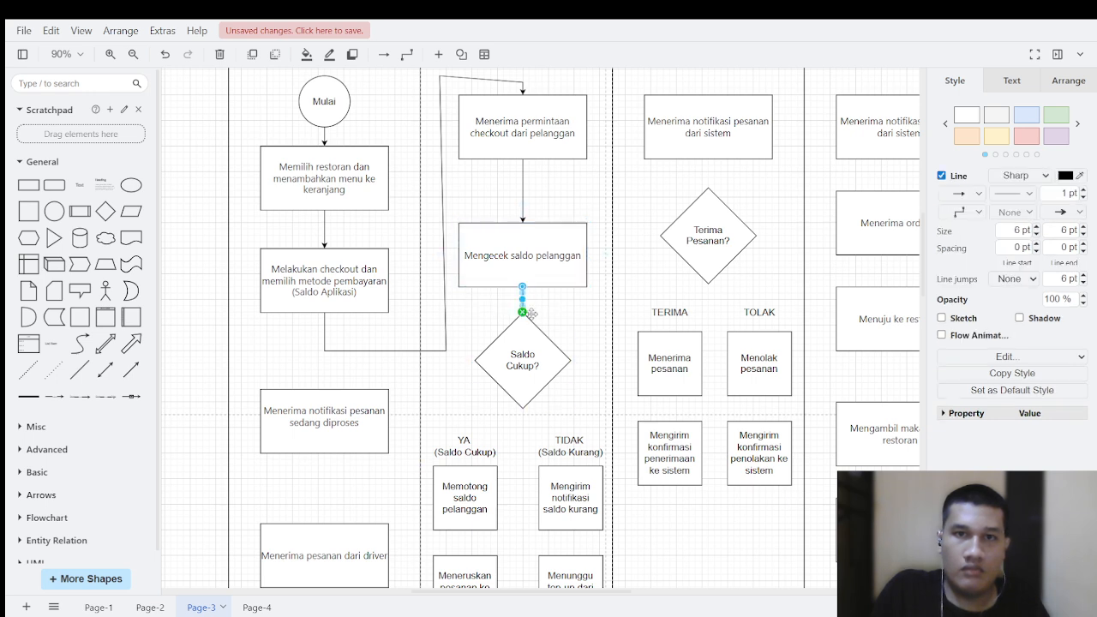
left_click(630, 435)
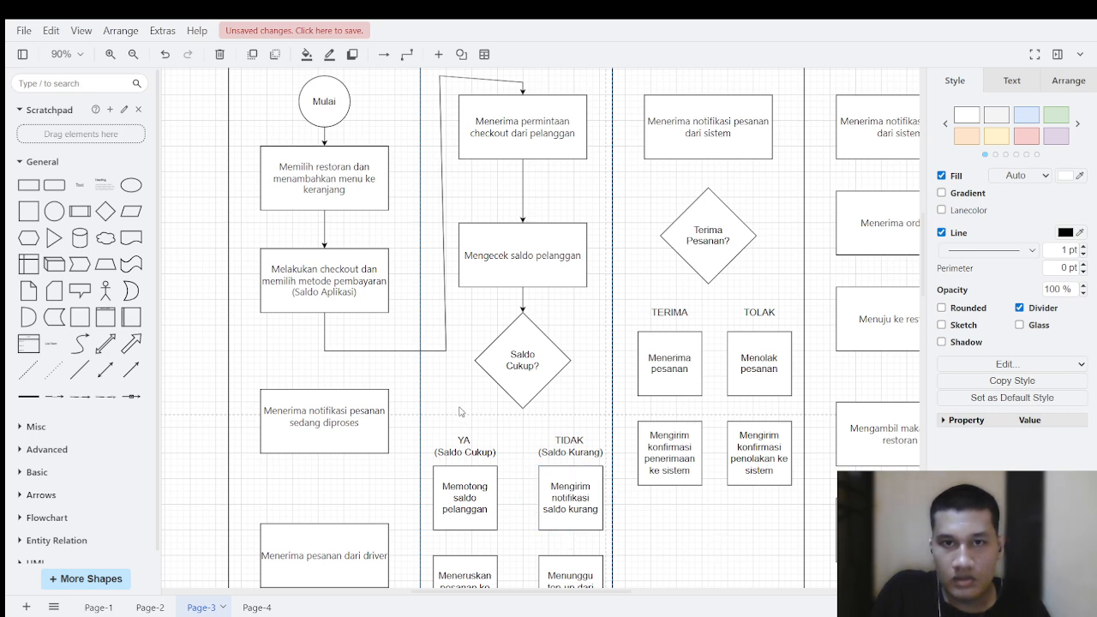
scroll(459, 412, "down", 1)
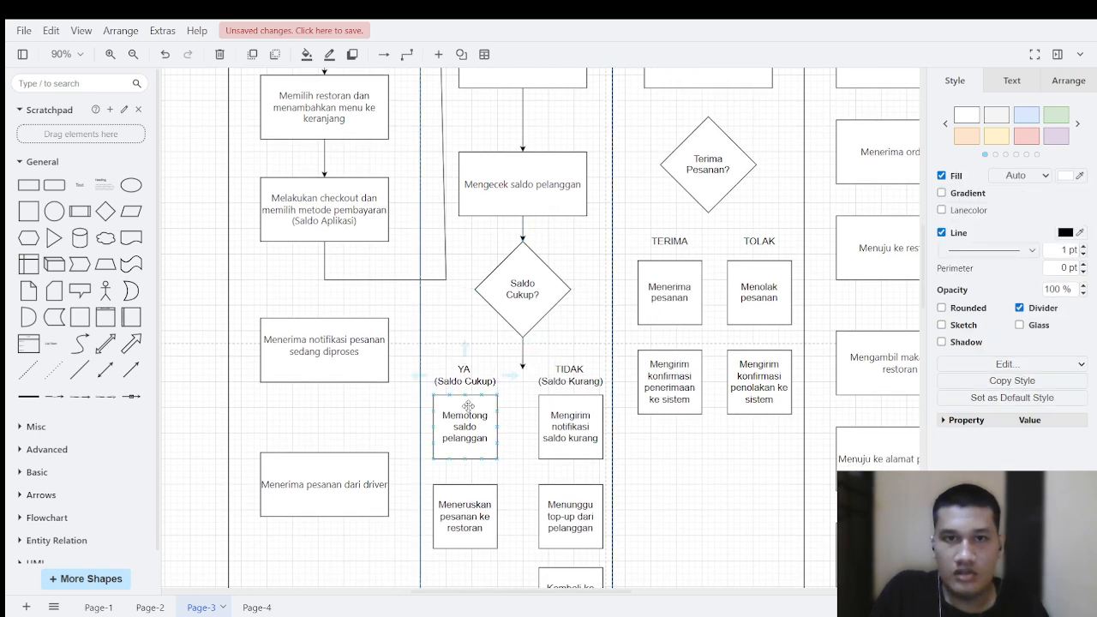
Step: Connect "Memotong saldo pelanggan" to "Meneruskan pesanan ke restoran" and "Mengirim notifikasi saldo kurang" to "Menunggu top-up dari pelanggan"
scroll(476, 409, "down", 1)
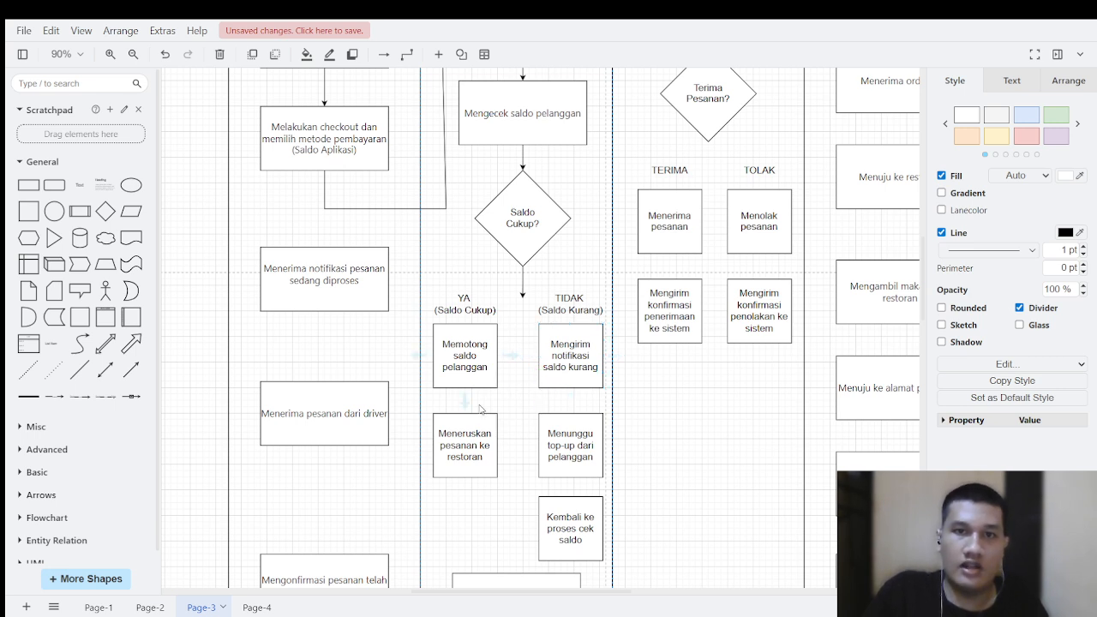
mouse_move(460, 401)
left_mouse_down()
mouse_move(463, 427)
mouse_move(464, 416)
left_mouse_up()
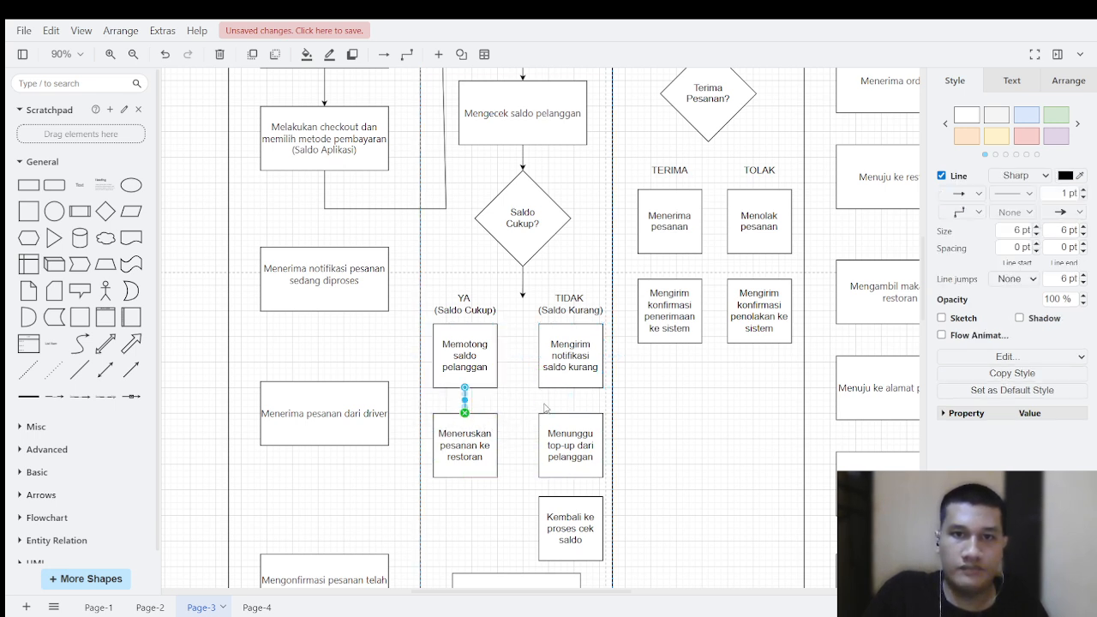
left_click_drag(577, 391, 570, 414)
left_click(498, 403)
scroll(505, 403, "down", 5)
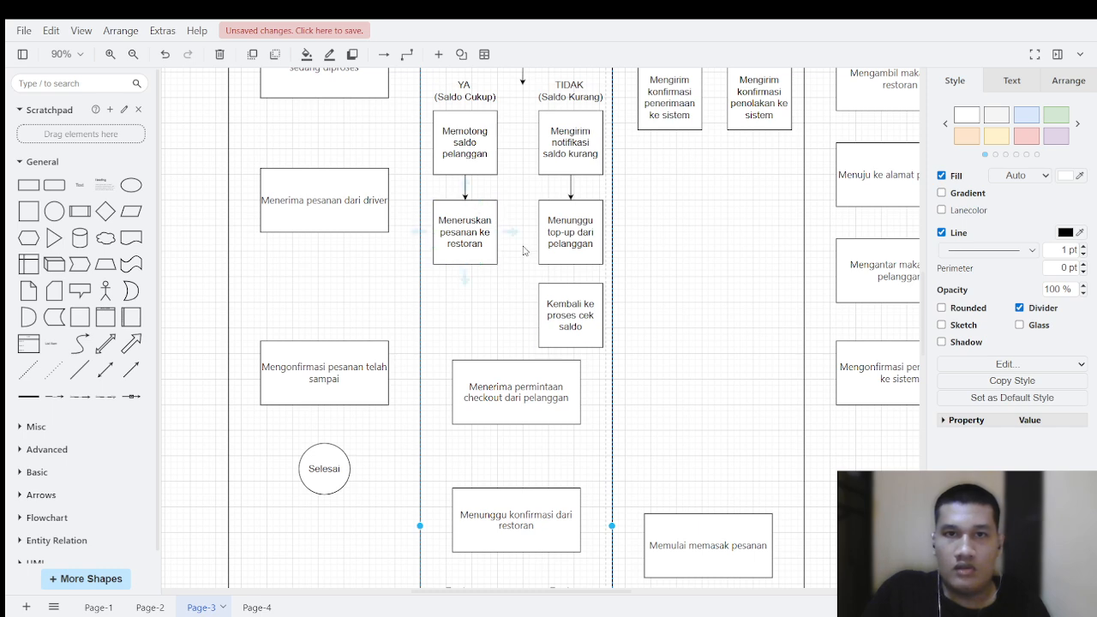
Step: Connect "Menunggu top-up dari pelanggan" to "Kembali ke proses cek saldo" in the TIDAK branch with an arrow
scroll(583, 359, "up", 3)
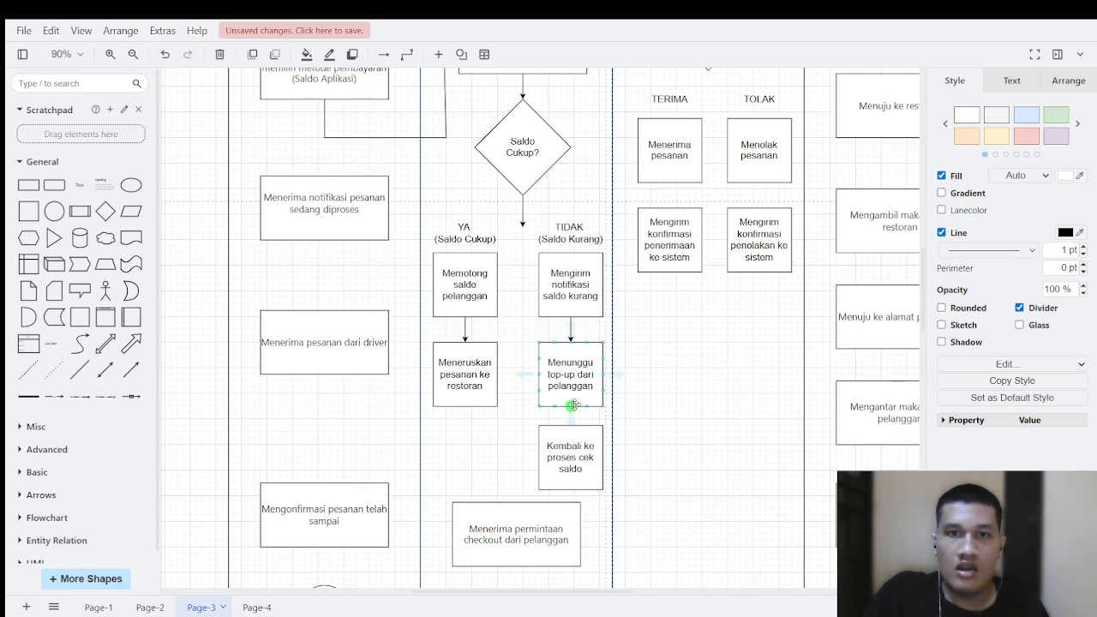
left_click_drag(570, 409, 563, 444)
scroll(563, 415, "up", 2)
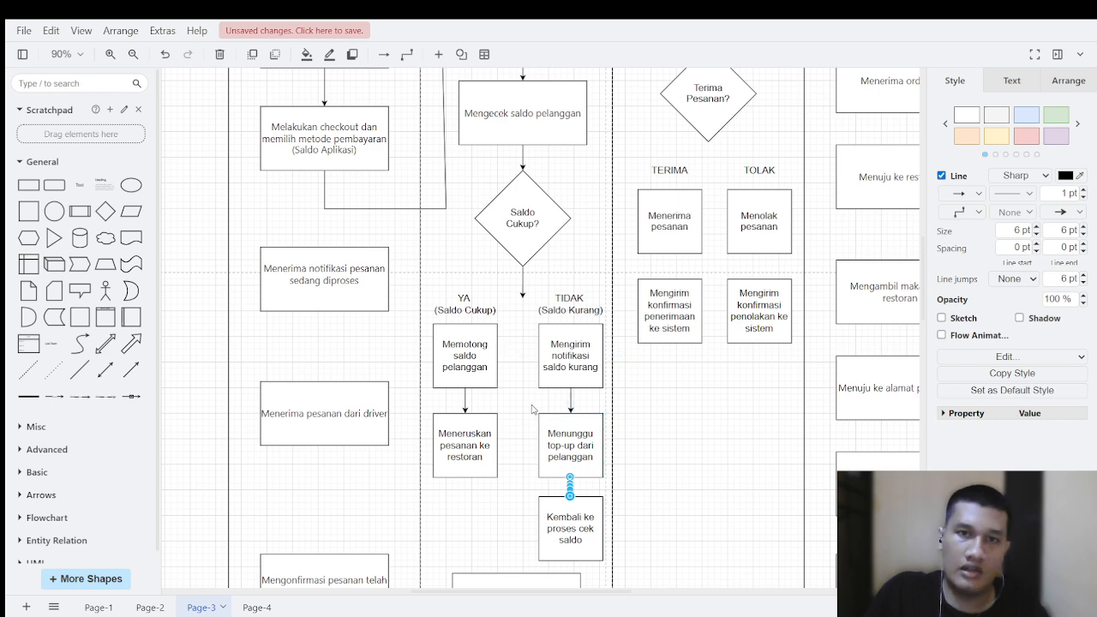
left_click(531, 408)
Step: Connect "Meneruskan pesanan ke restoran" to the lower "Menerima permintaan checkout dari pelanggan" box with an arrow
scroll(514, 411, "down", 4)
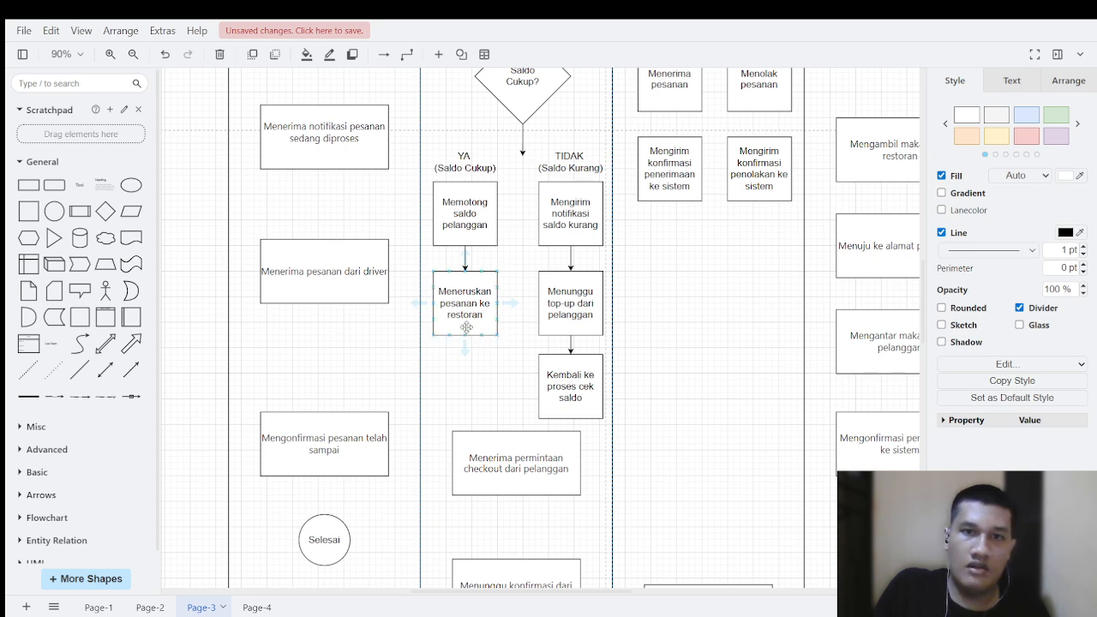
left_click_drag(464, 346, 495, 433)
left_click(491, 424)
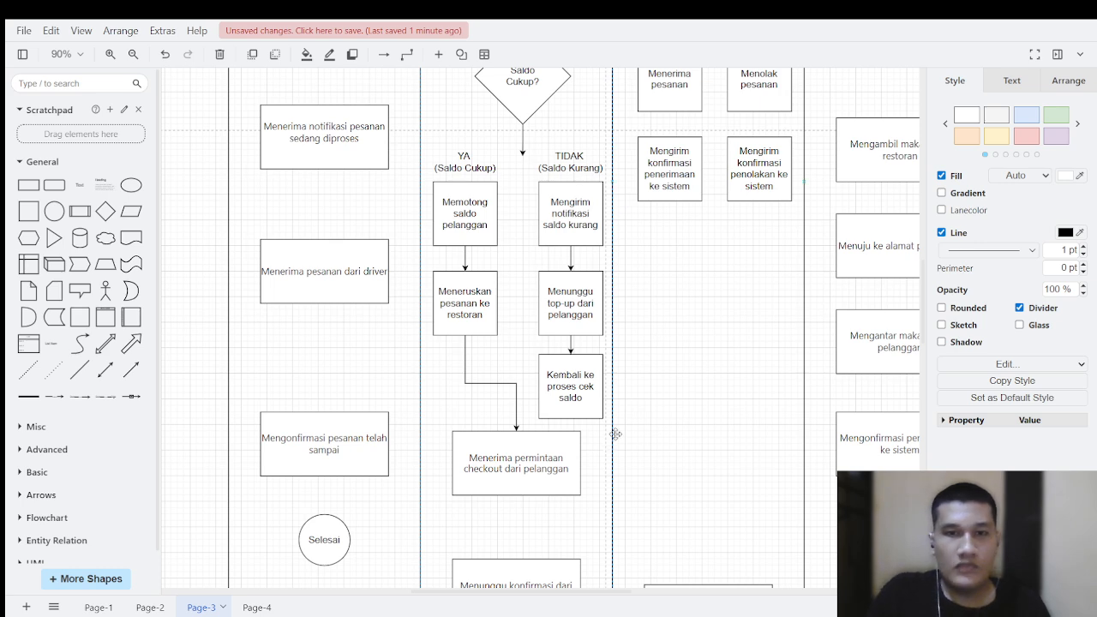
Step: Draw a connector from the bottom of the lower "Menerima permintaan checkout dari pelanggan" box into the Restoran lane and bend it upward
scroll(651, 257, "up", 3)
left_click(698, 210)
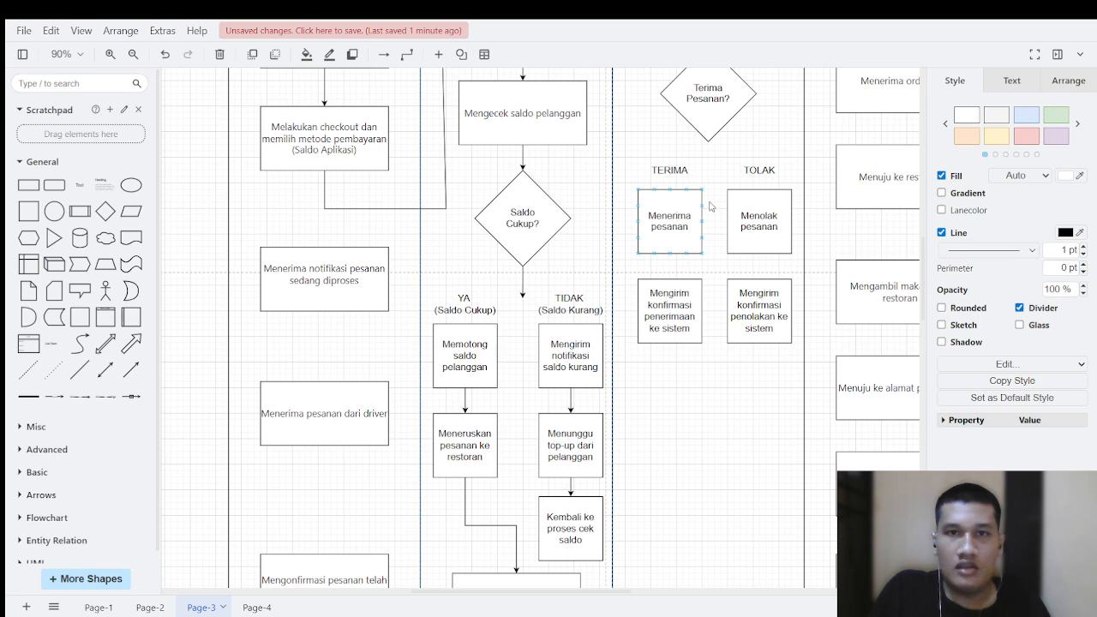
scroll(710, 207, "up", 4)
left_click(677, 243)
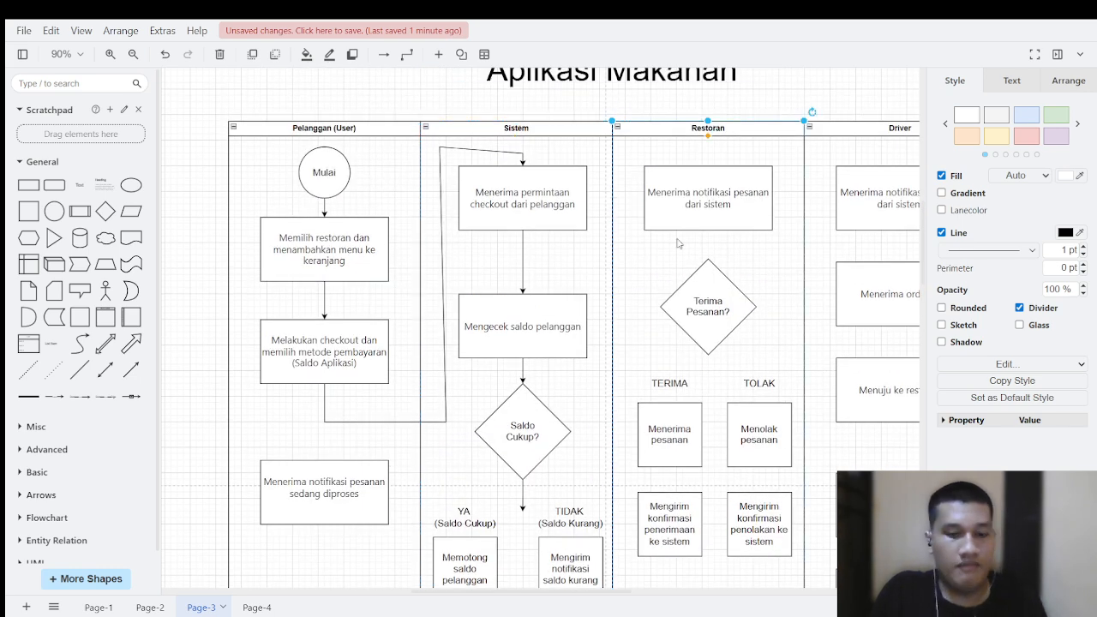
scroll(600, 292, "down", 8)
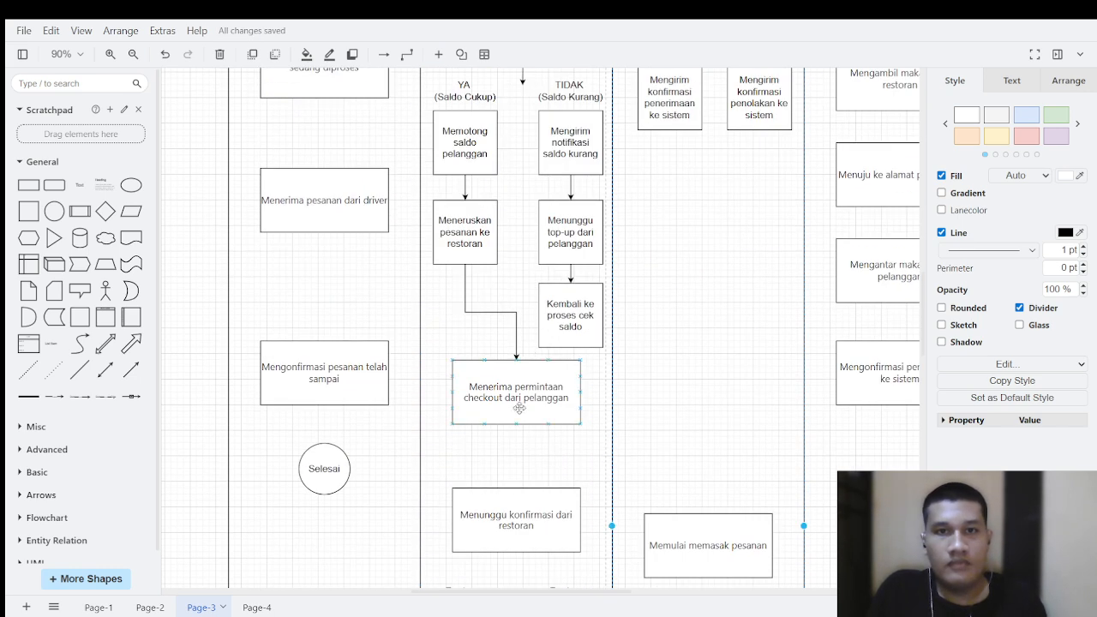
mouse_move(132, 374)
left_mouse_down()
mouse_move(541, 464)
mouse_move(500, 463)
mouse_move(510, 429)
mouse_move(532, 467)
mouse_move(603, 467)
mouse_move(625, 454)
mouse_move(515, 455)
left_mouse_up()
left_click_drag(628, 457, 643, 321)
left_click_drag(580, 387, 636, 467)
Step: Extend the connector's end up to just above "Menerima notifikasi pesanan dari sistem" and bend its line along the Restoran lane's inner edge
scroll(619, 364, "up", 3)
scroll(612, 390, "up", 1)
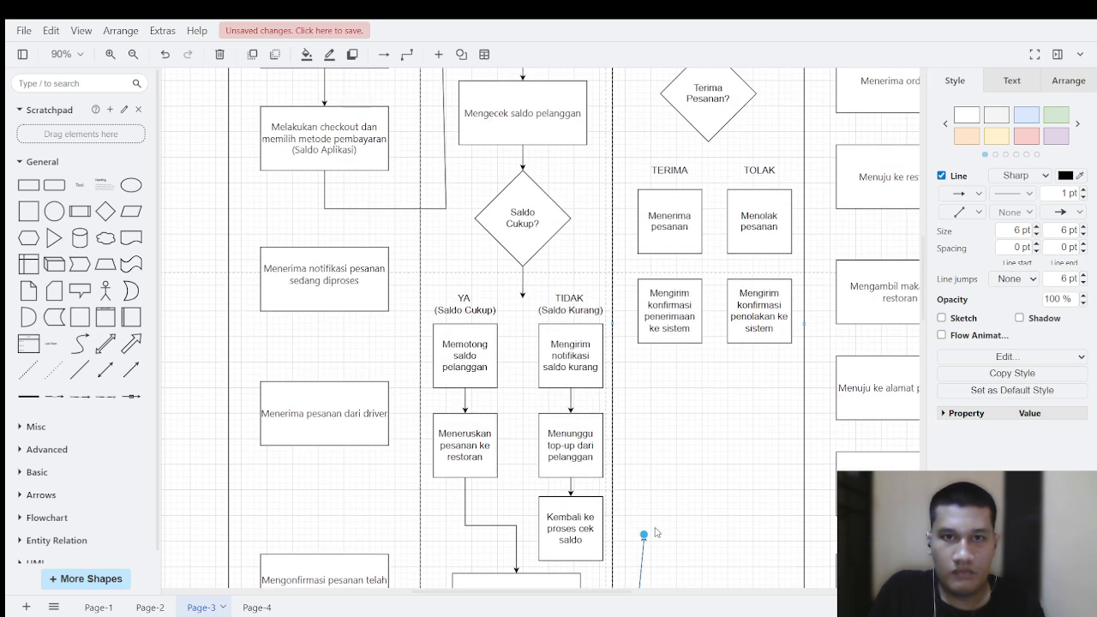
left_click_drag(646, 537, 625, 85)
scroll(661, 180, "up", 3)
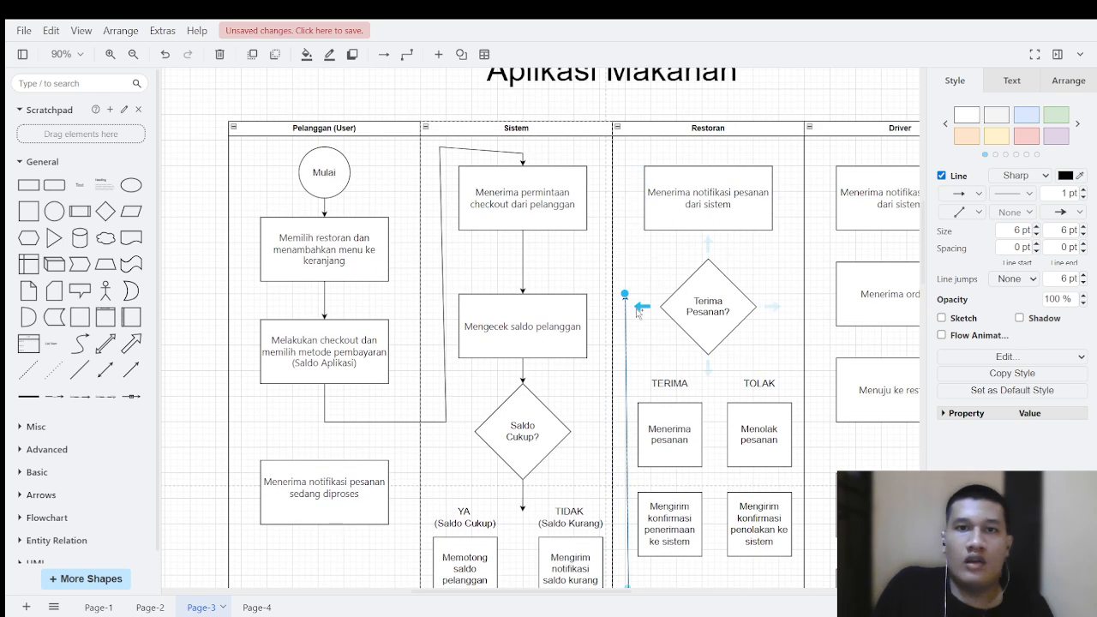
left_click_drag(625, 294, 708, 158)
scroll(669, 314, "down", 4)
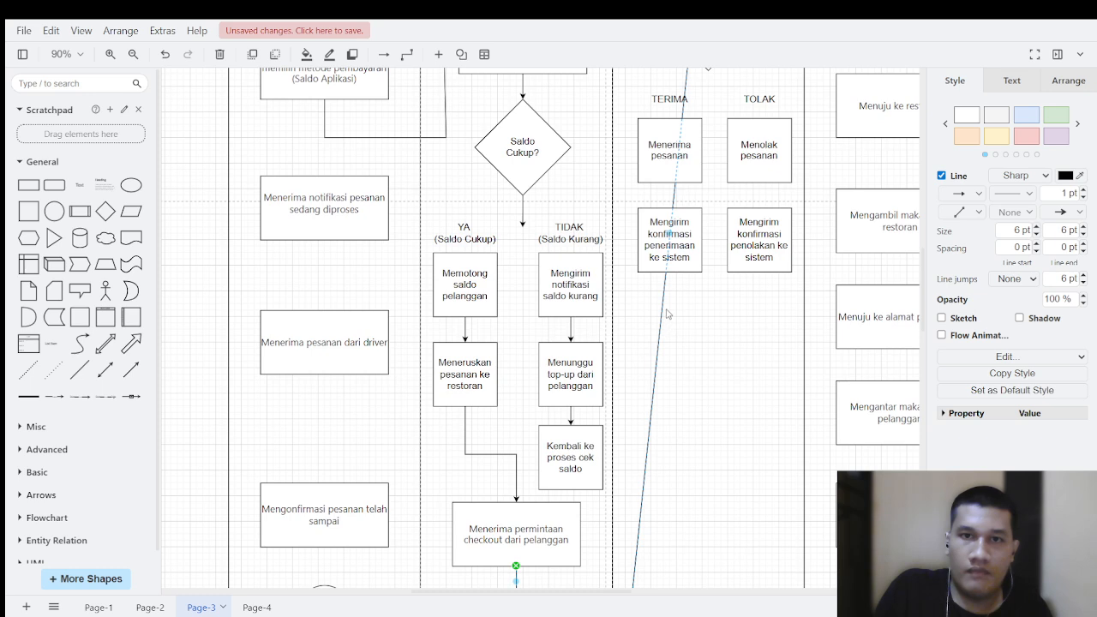
left_click_drag(671, 230, 625, 290)
Step: Attach the connector's arrowhead to the top of the "Menerima notifikasi pesanan dari sistem" box, undoing the stray extra connector
scroll(675, 117, "up", 5)
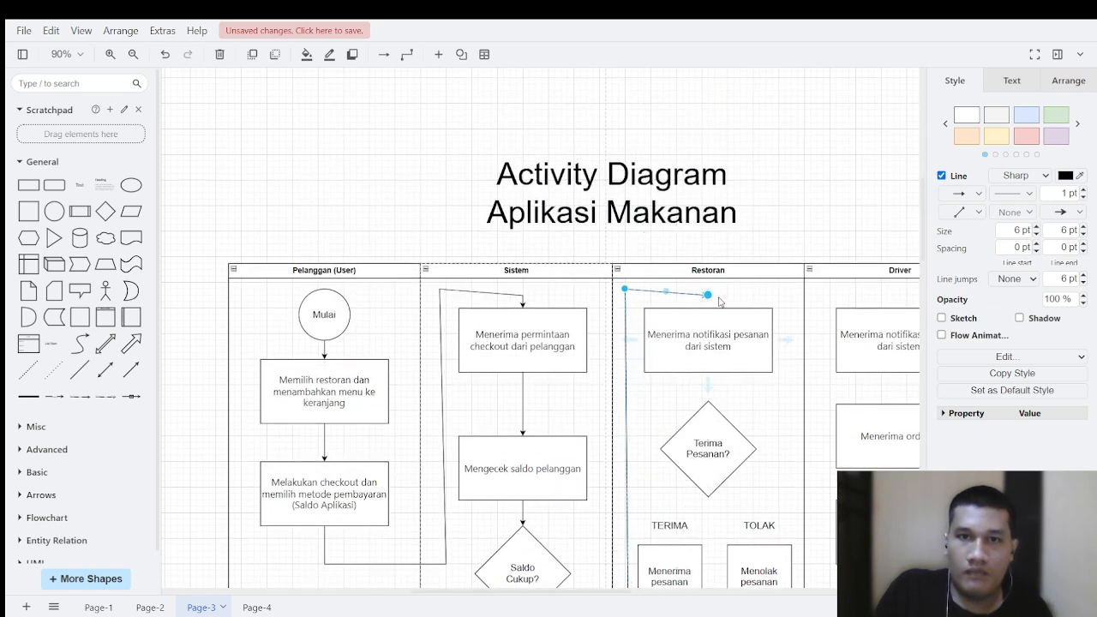
left_click_drag(708, 294, 708, 310)
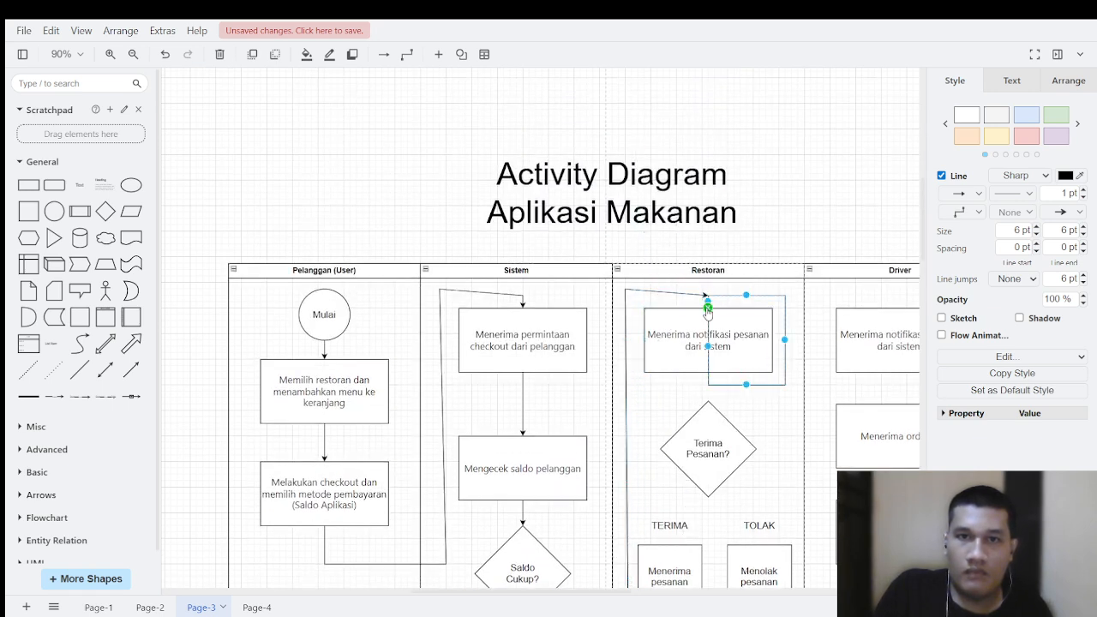
key("ctrl+z")
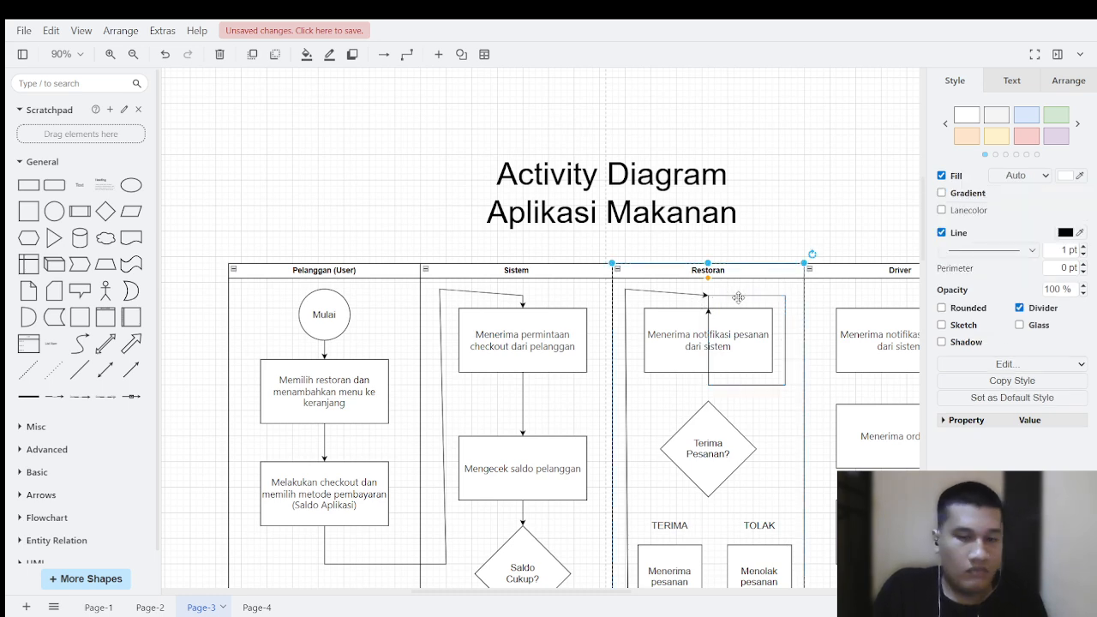
left_click(677, 294)
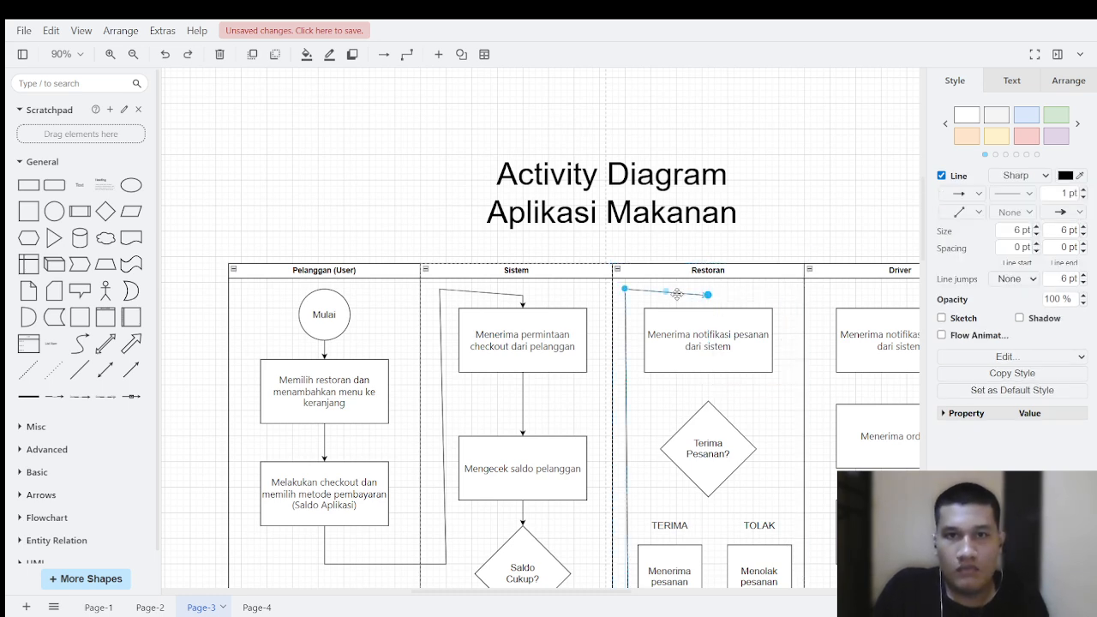
left_click_drag(707, 296, 708, 308)
left_click(726, 295)
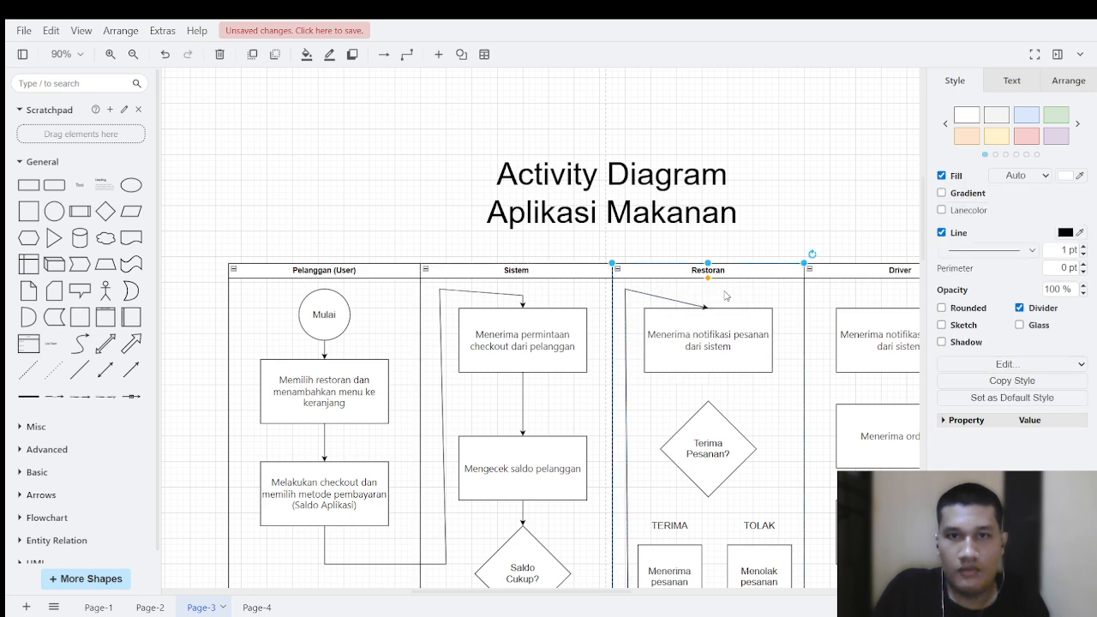
Step: Connect "Menerima notifikasi pesanan dari sistem" to the "Terima Pesanan?" decision with a downward arrow
scroll(411, 544, "down", 6)
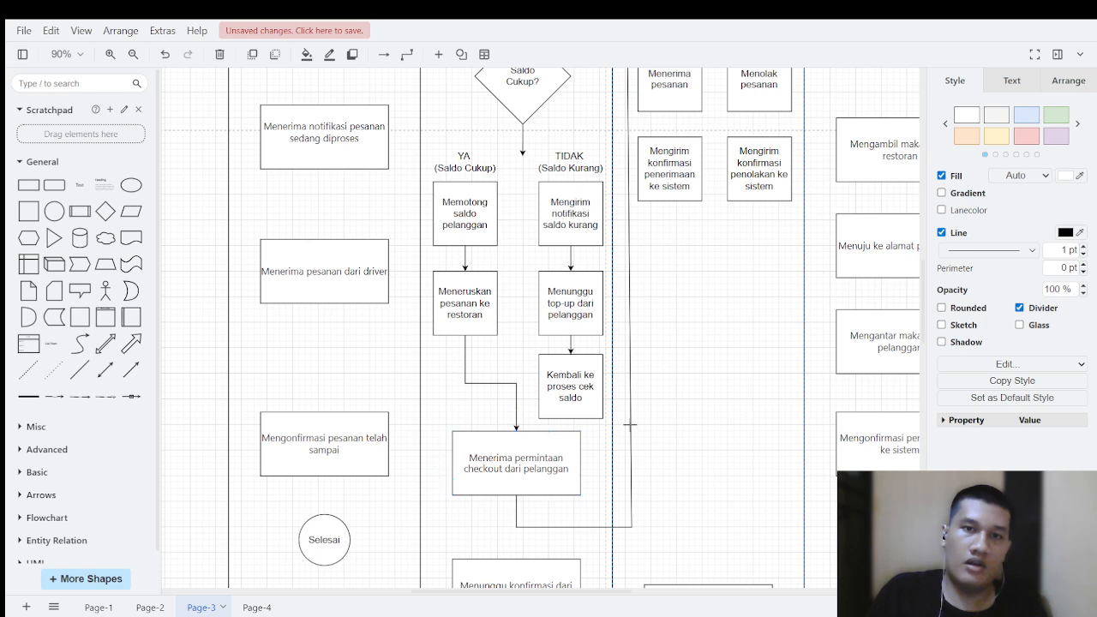
scroll(630, 424, "up", 4)
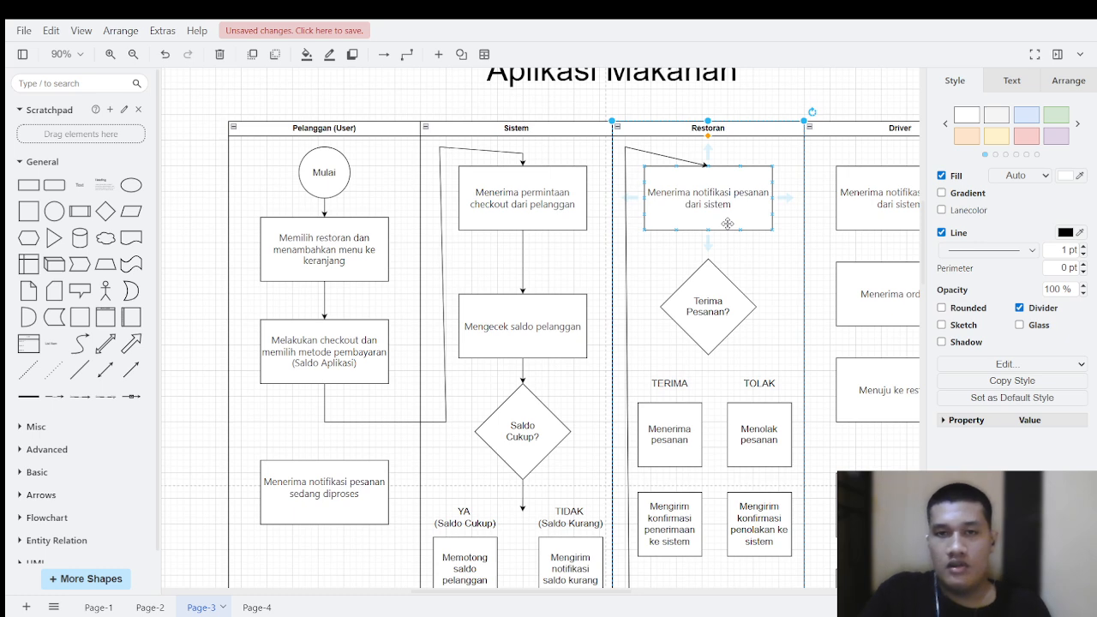
left_click_drag(707, 245, 708, 258)
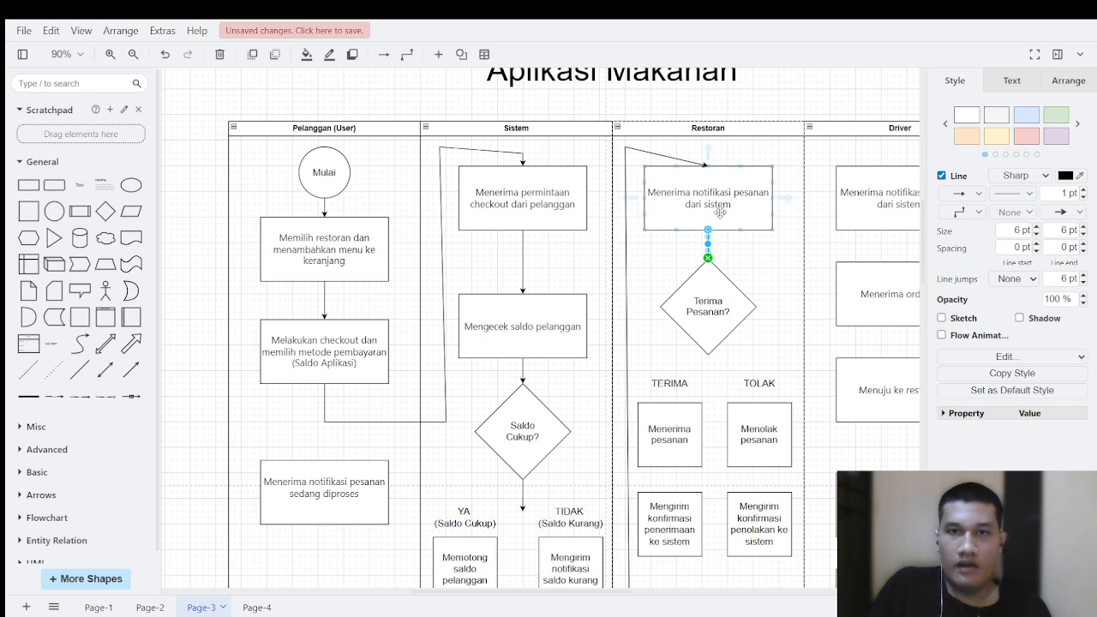
left_click(759, 259)
Step: Draw an arrow from the "Terima Pesanan?" decision down between the TERIMA and TOLAK labels
scroll(707, 293, "down", 2)
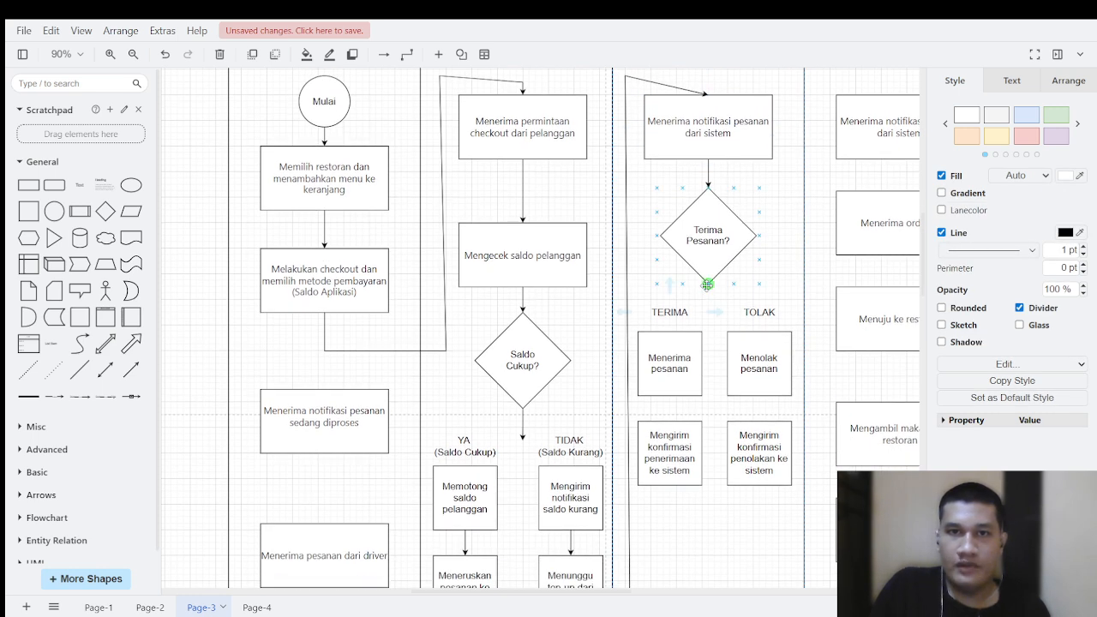
left_click_drag(708, 284, 707, 305)
left_click(746, 294)
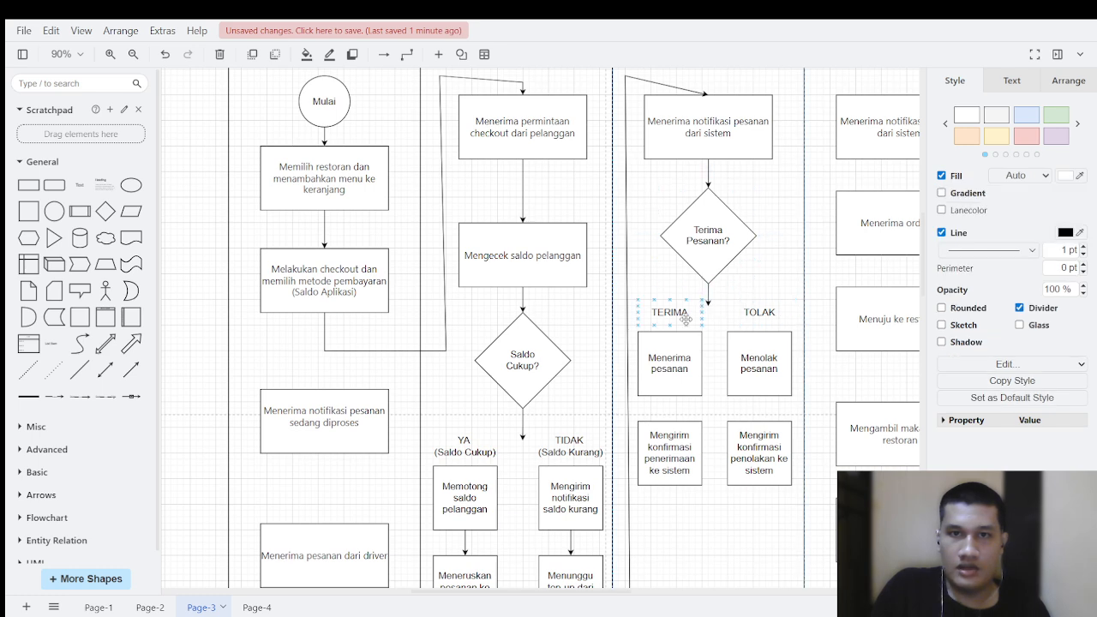
Step: Connect "Menerima pesanan" to "Mengirim konfirmasi penerimaan ke sistem" and "Menolak pesanan" to "Mengirim konfirmasi penolakan ke sistem"
scroll(685, 318, "down", 2)
left_click(677, 289)
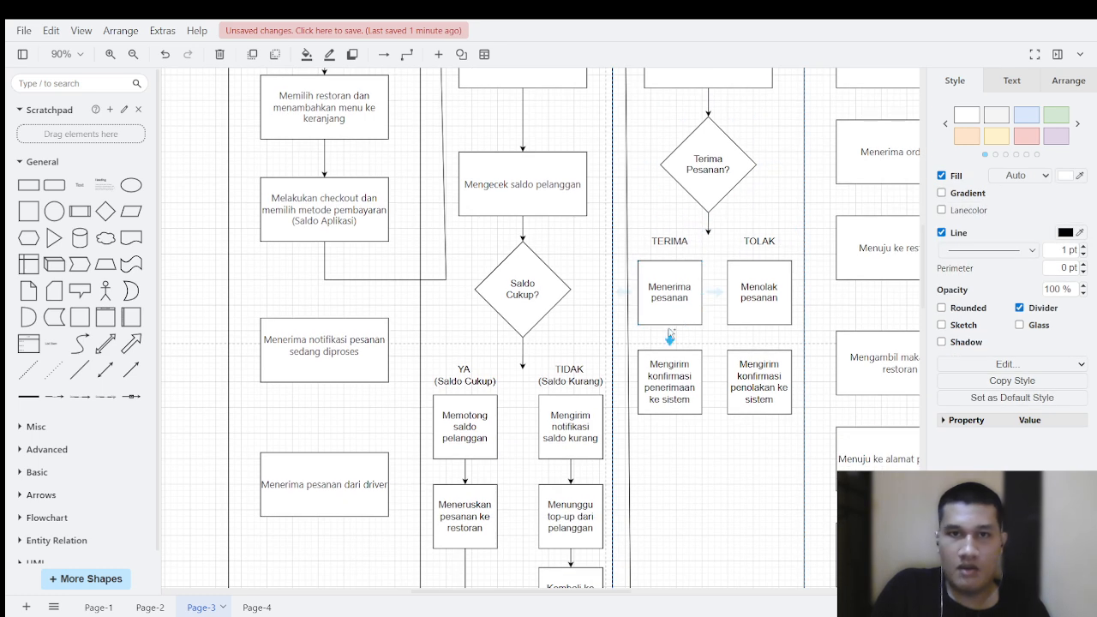
left_click_drag(669, 349, 669, 350)
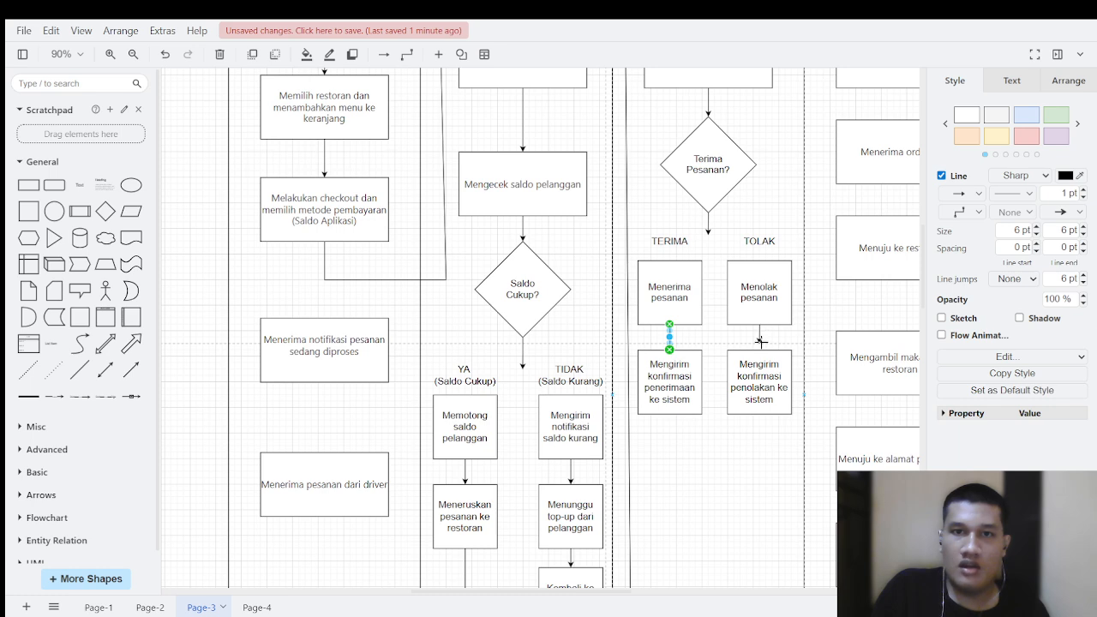
left_click_drag(759, 349, 759, 350)
Step: Connect "Mengirim konfirmasi penerimaan ke sistem" to the top of "Menunggu konfirmasi dari restoran" in the Sistem lane
scroll(754, 283, "down", 3)
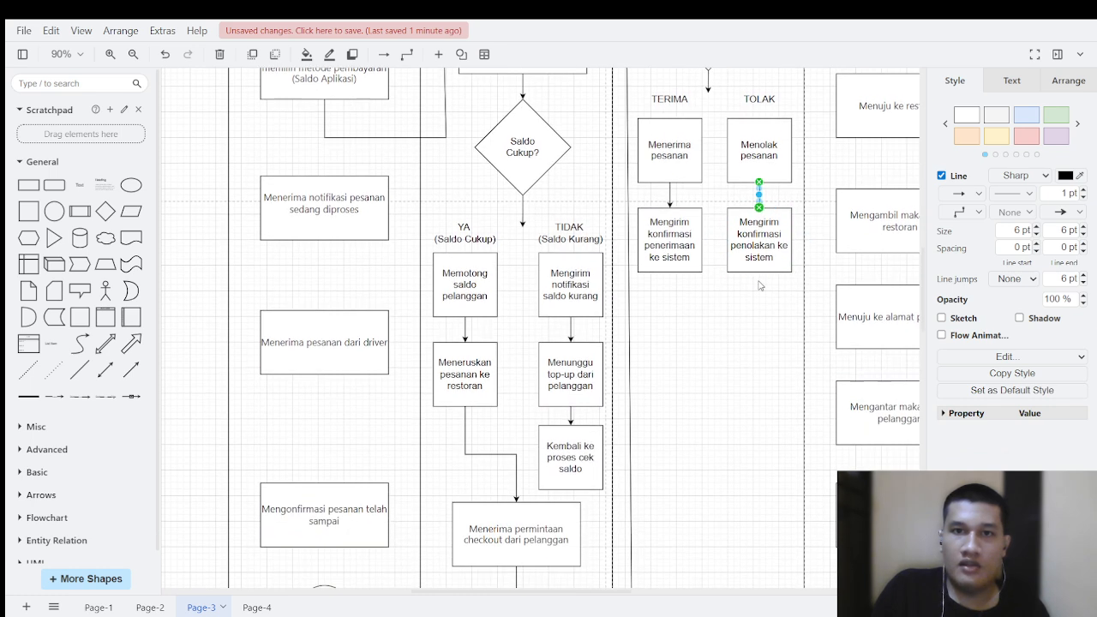
scroll(738, 253, "down", 3)
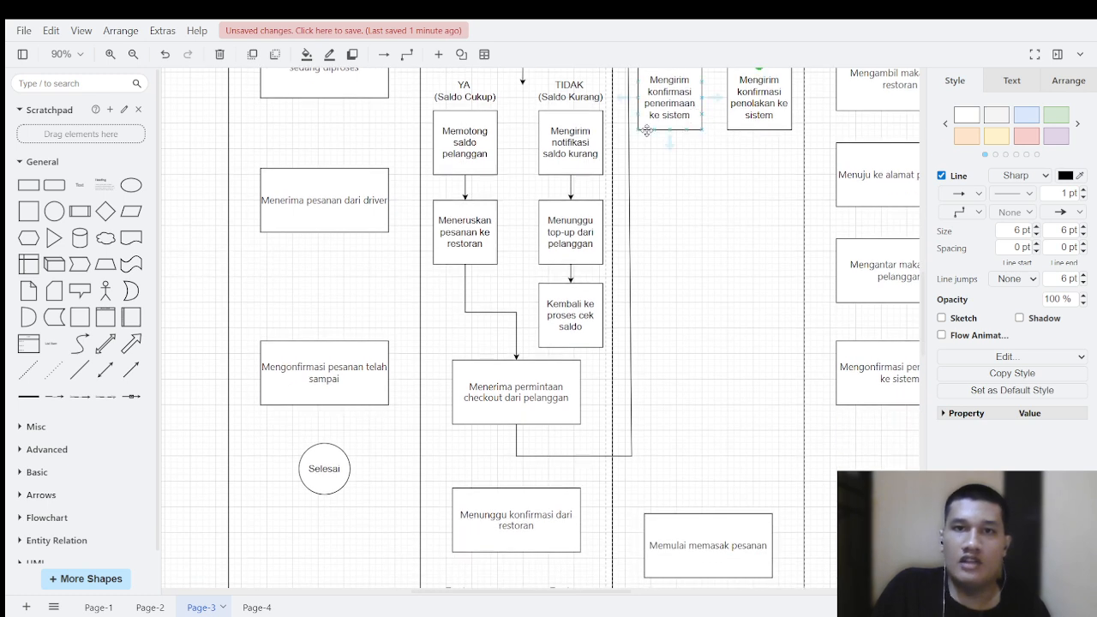
left_click_drag(672, 142, 669, 468)
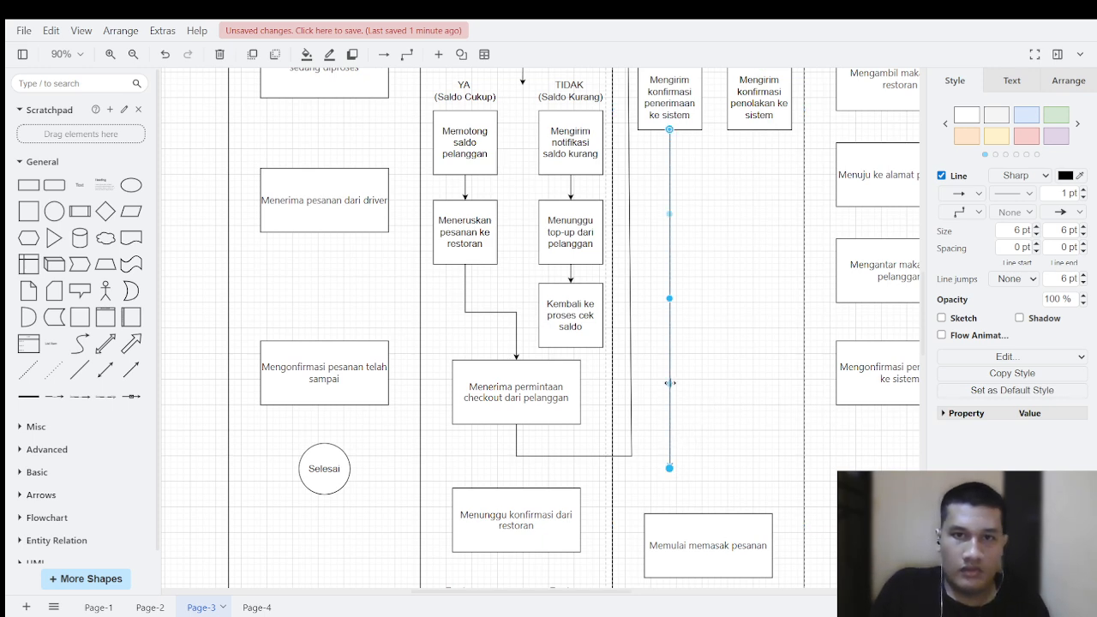
left_click_drag(667, 469, 555, 474)
left_click(644, 468)
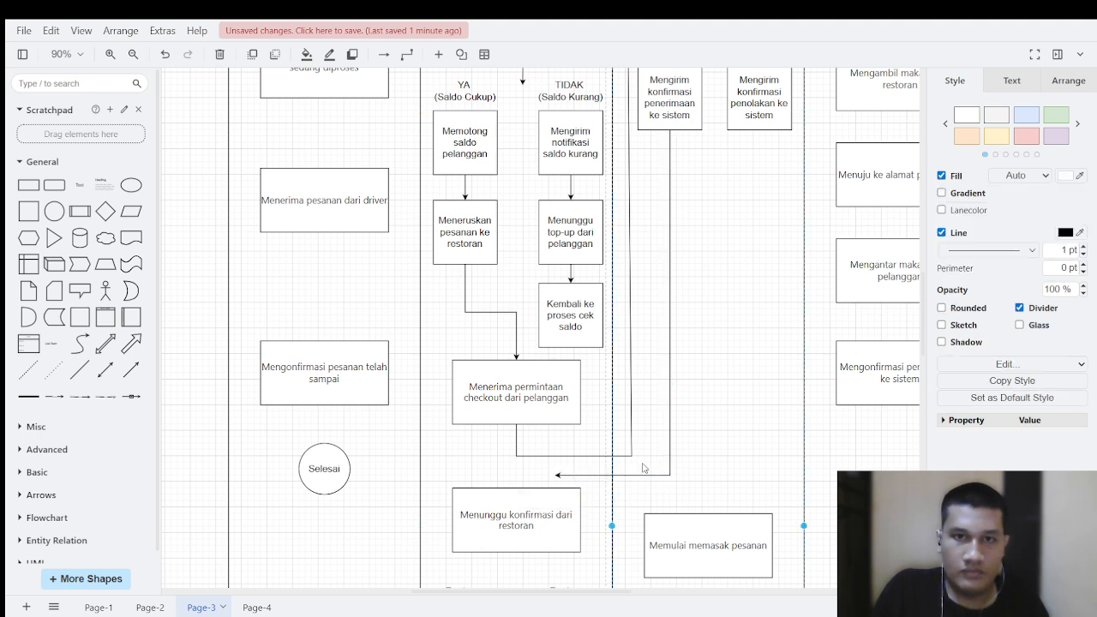
left_click(563, 476)
left_click_drag(556, 477, 516, 489)
left_click_drag(592, 487, 517, 469)
left_click(594, 485)
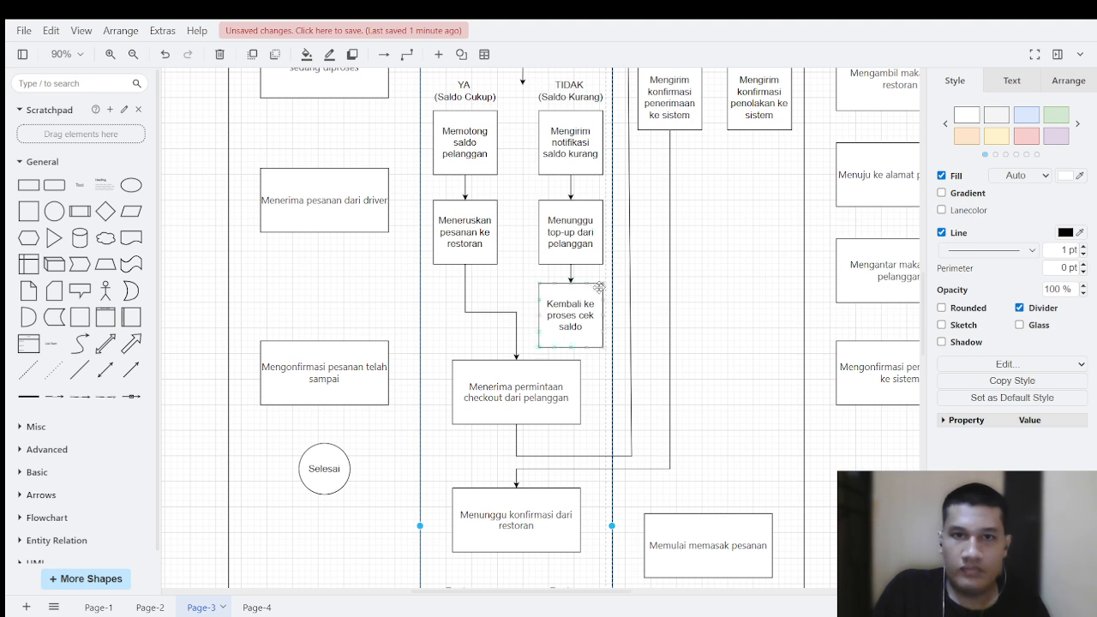
Step: Draw a second arrow into "Menunggu konfirmasi dari restoran" from "Mengirim konfirmasi penolakan ke sistem", routed around "Memulai memasak pesanan"
left_click_drag(758, 130, 694, 494)
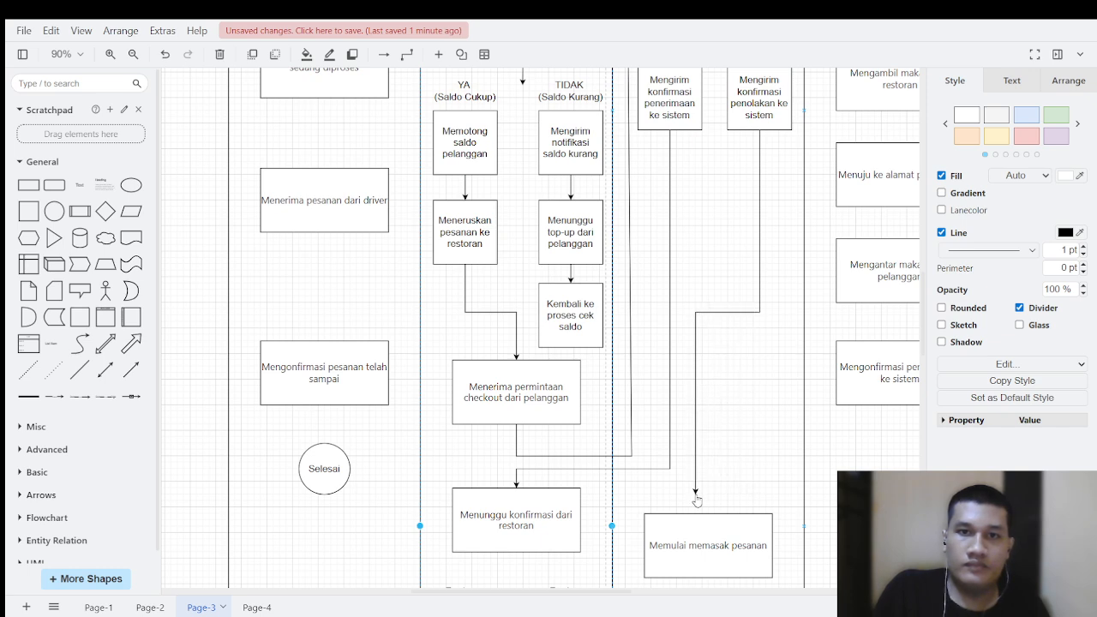
left_click_drag(726, 311, 556, 485)
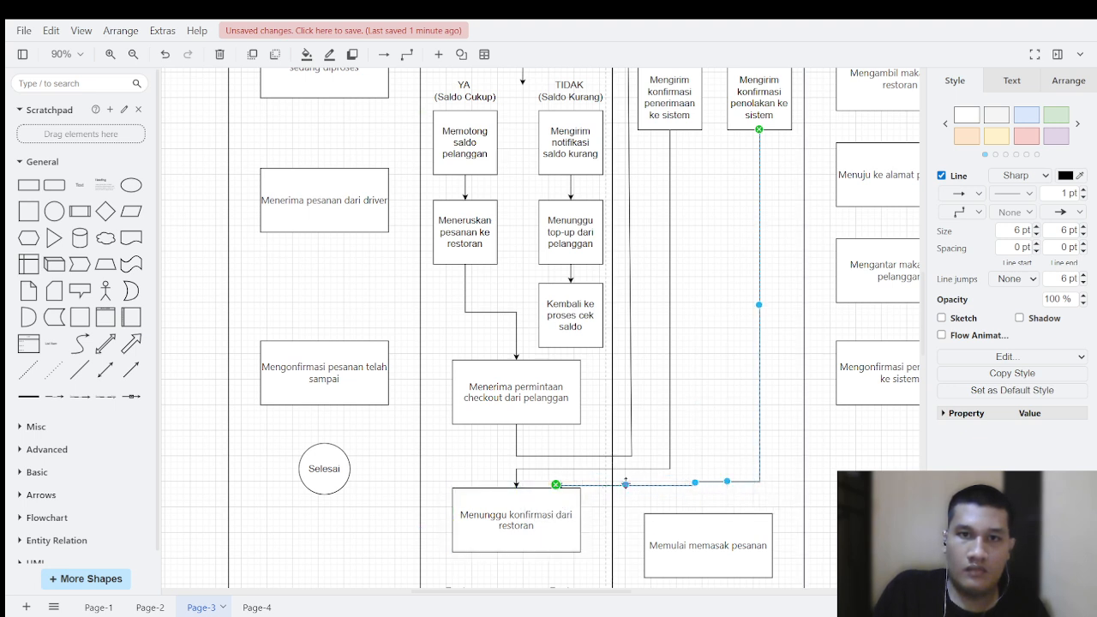
left_click_drag(625, 484, 615, 475)
left_click(725, 448)
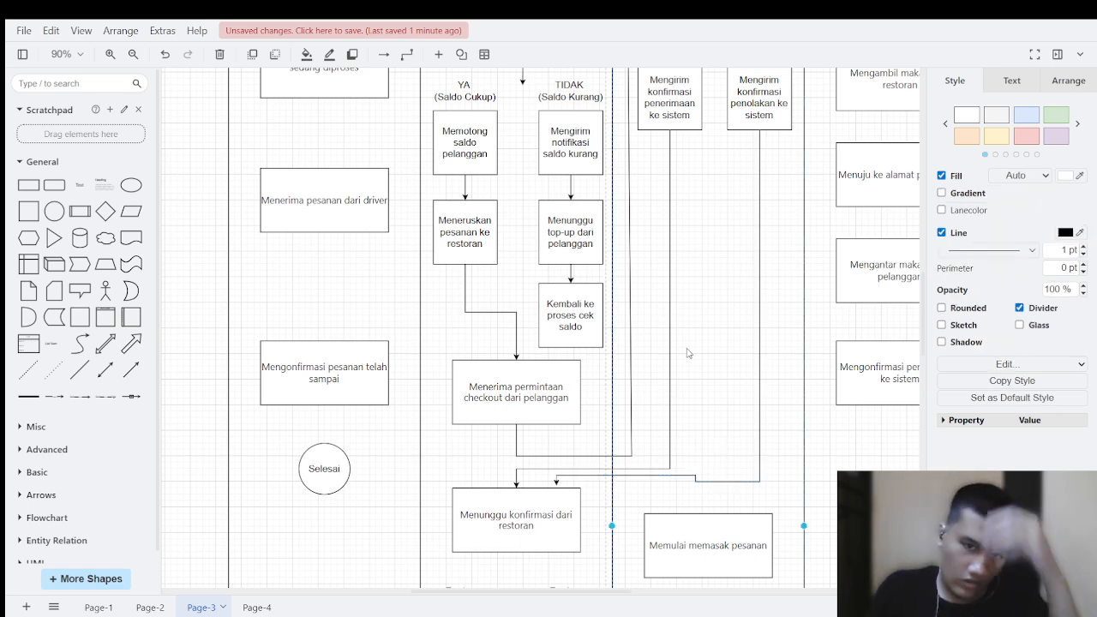
Step: Review the flow from the "Terima Pesanan?" decision through both confirmations to "Menunggu konfirmasi dari restoran"
scroll(749, 320, "up", 1)
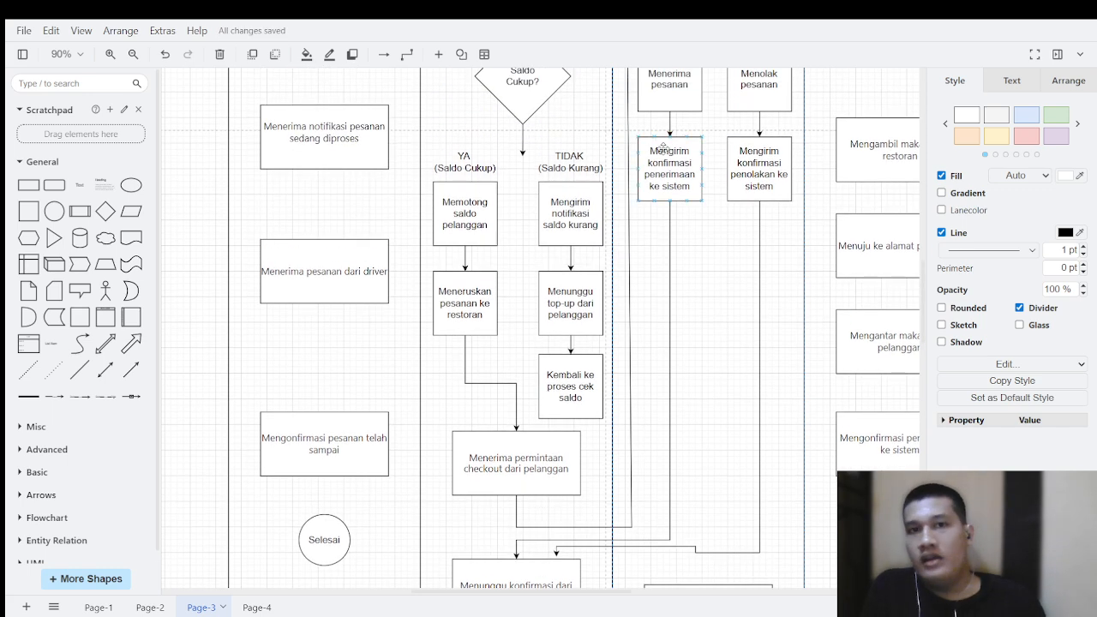
scroll(741, 188, "up", 4)
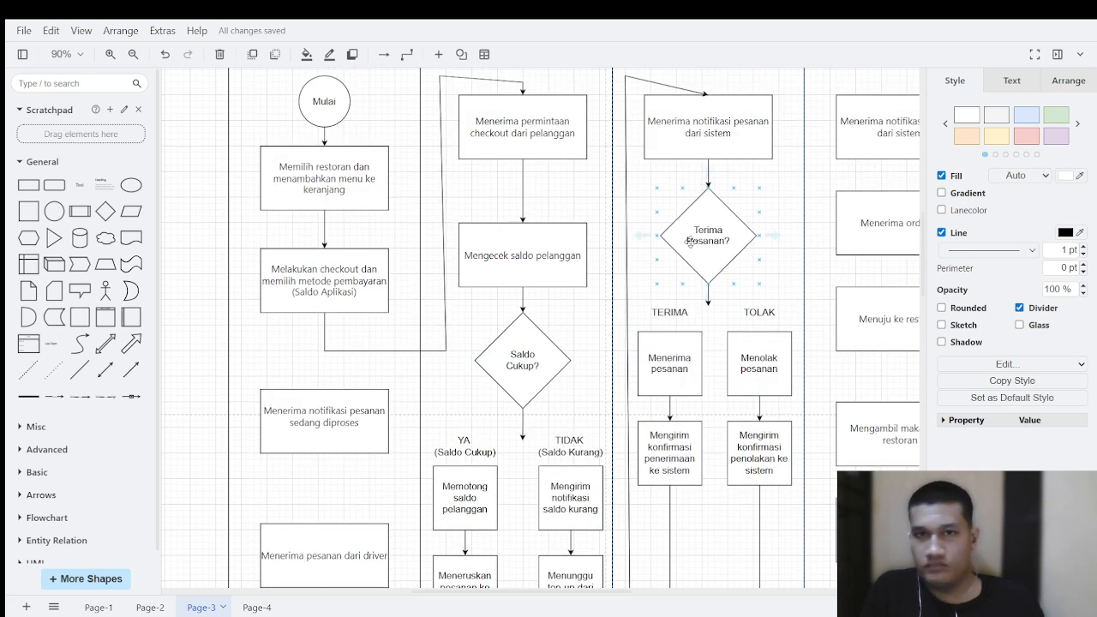
scroll(711, 360, "down", 3)
scroll(692, 355, "down", 3)
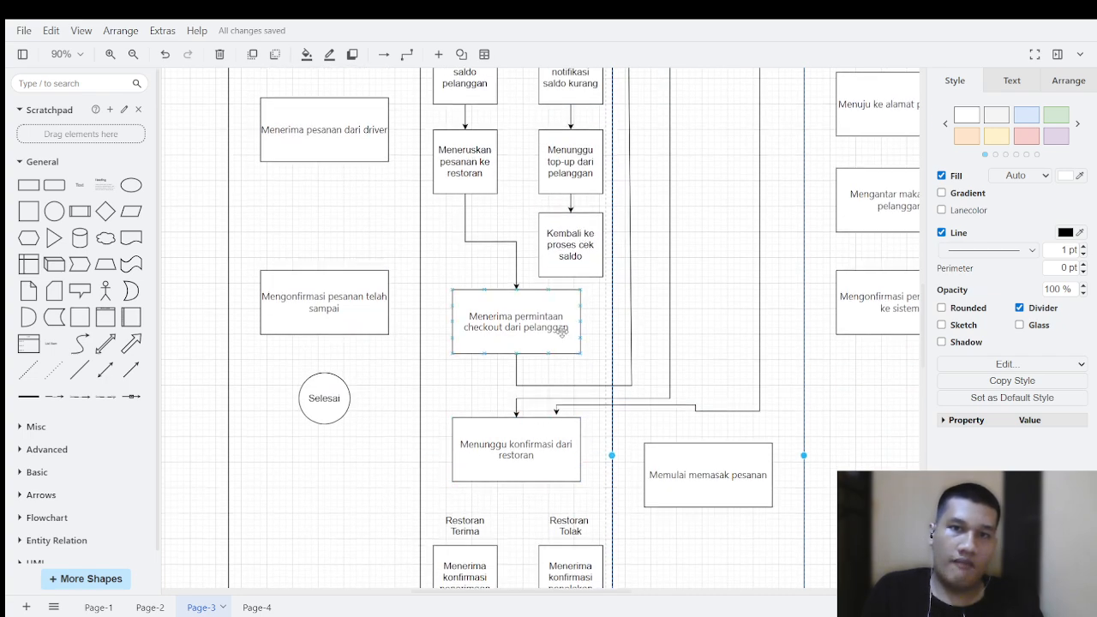
scroll(524, 377, "up", 5)
scroll(524, 445, "down", 4)
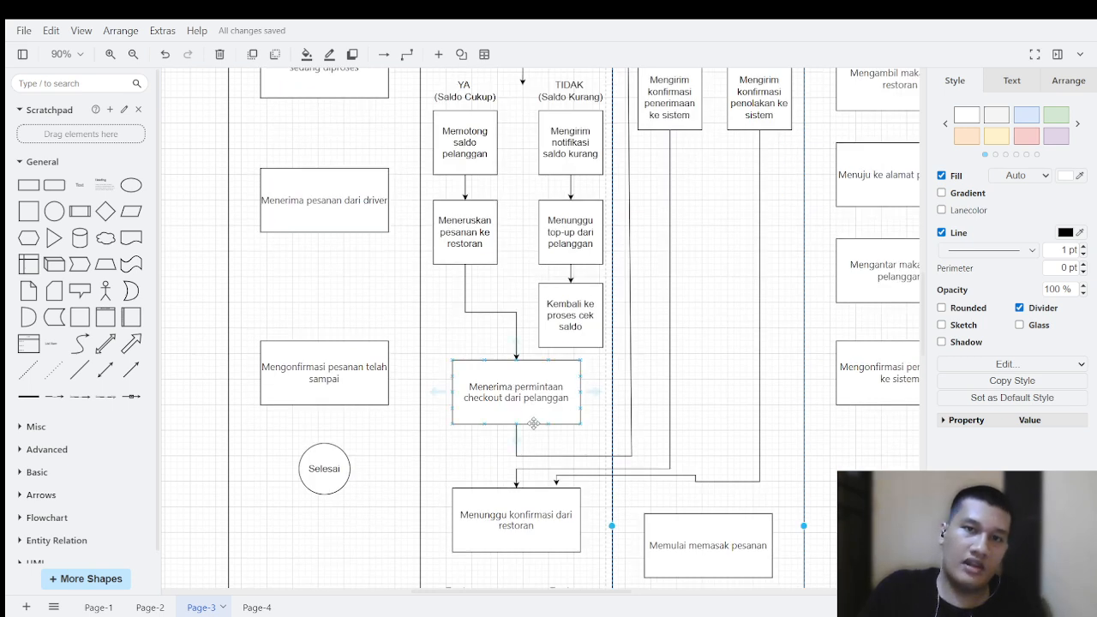
scroll(533, 423, "down", 2)
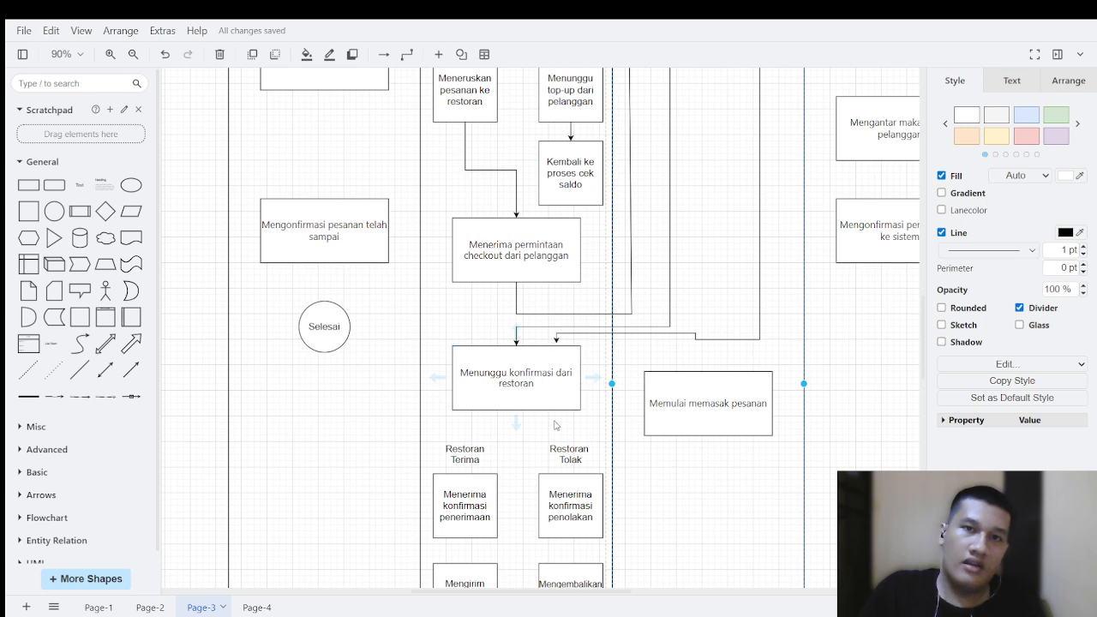
Step: Draw a straight arrow from "Menunggu konfirmasi dari restoran" down between the Restoran Terima and Restoran Tolak labels
left_click(473, 365)
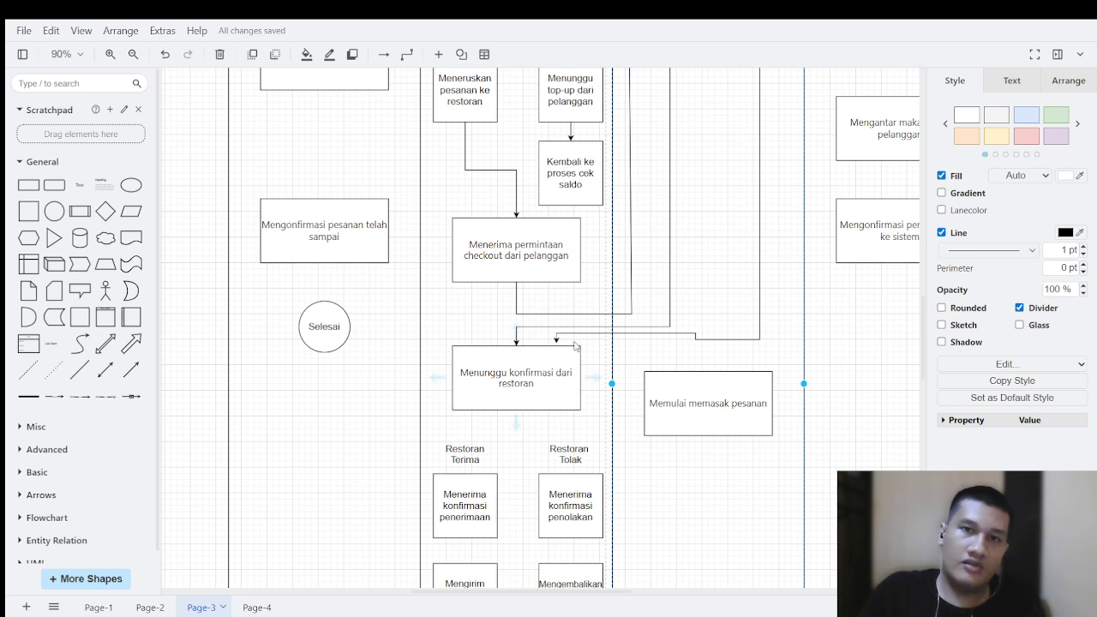
left_click(493, 452)
scroll(506, 383, "down", 1)
left_click(514, 337)
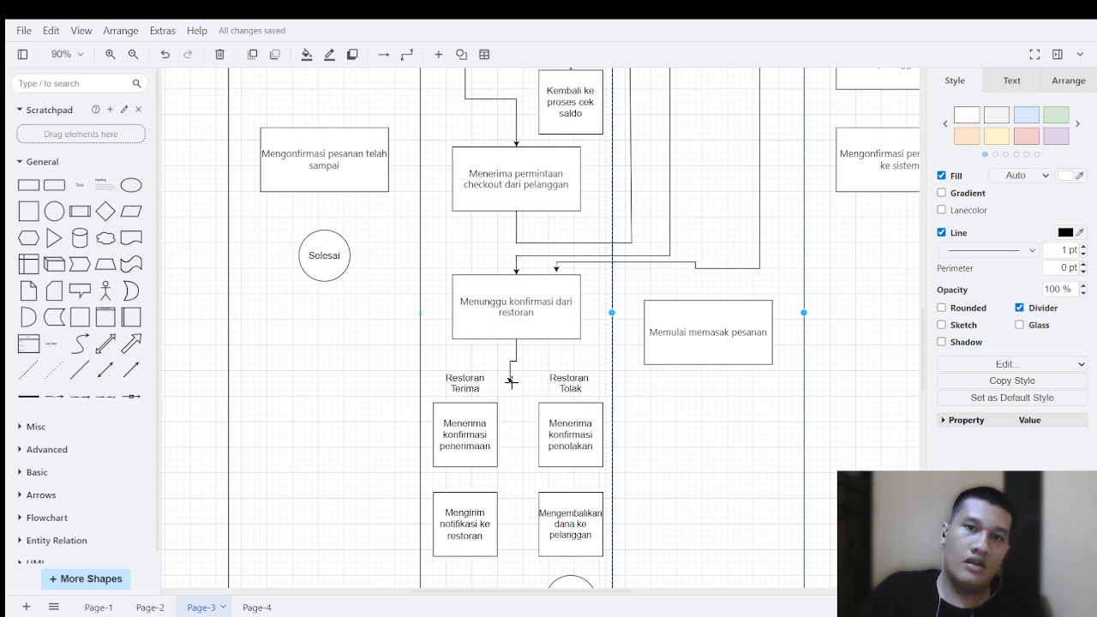
left_click_drag(512, 382, 513, 382)
left_click(497, 356)
Step: Connect "Menerima konfirmasi penerimaan" to "Mengirim notifikasi ke restoran" with a downward arrow
scroll(557, 377, "down", 2)
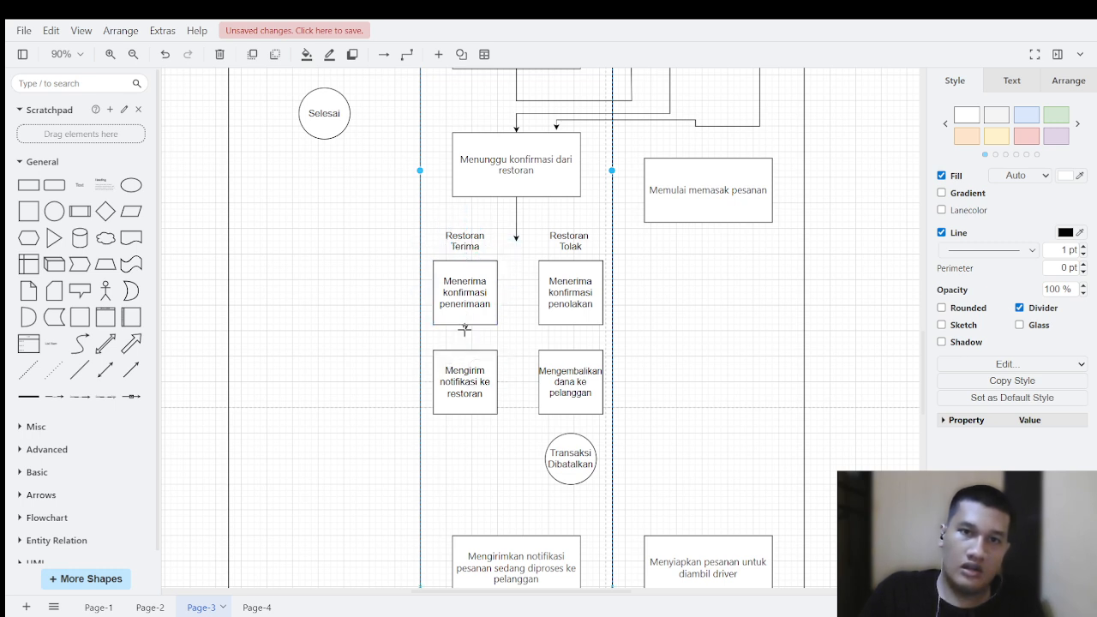
left_click_drag(464, 350, 464, 349)
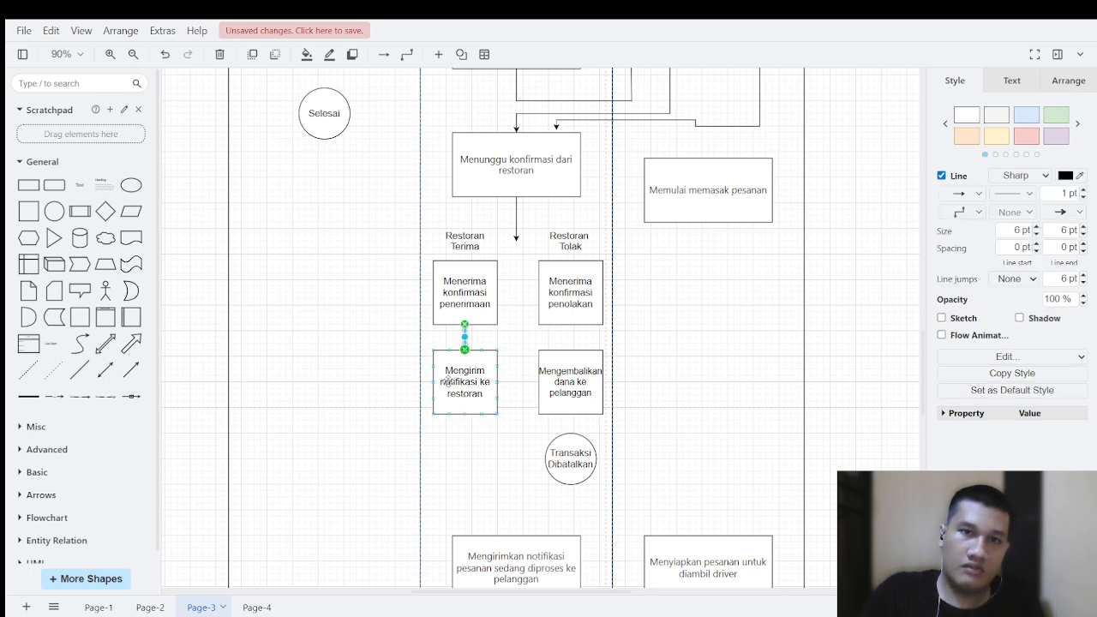
left_click(541, 339)
Step: Connect "Menerima konfirmasi penolakan" to "Mengembalikan dana ke pelanggan", and that box to the "Transaksi Dibatalkan" circle
left_click_drag(571, 326, 564, 357)
left_click(519, 333)
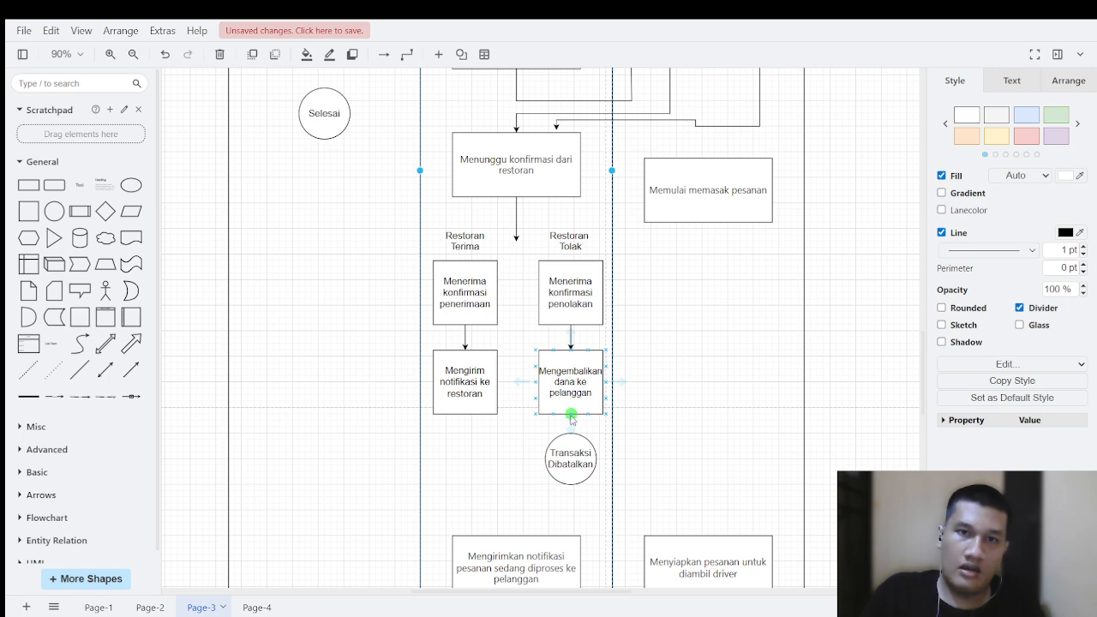
left_click_drag(571, 416, 570, 435)
left_click(602, 413)
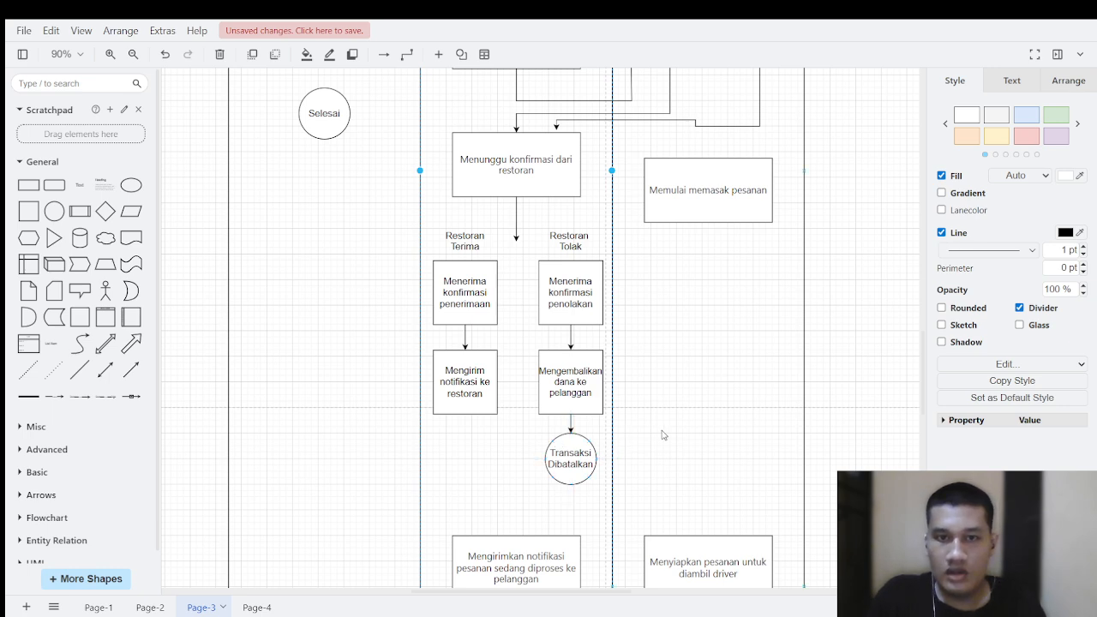
Step: Draw a connector from the bottom of "Mengirim notifikasi ke restoran", passing below "Transaksi Dibatalkan" into the Restoran lane
scroll(662, 435, "up", 6)
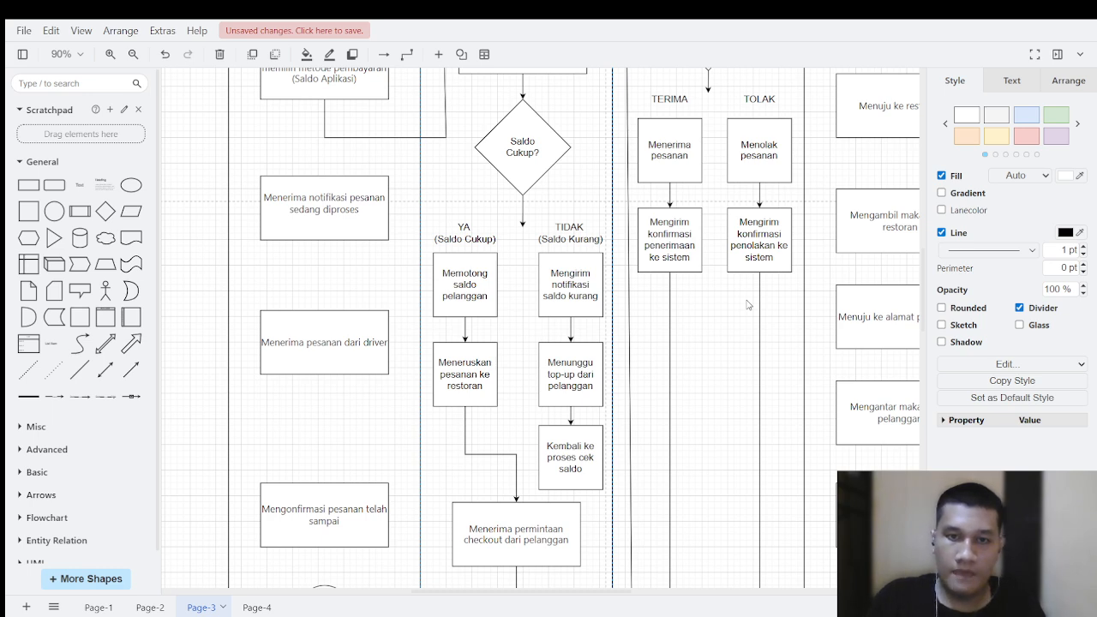
scroll(747, 305, "down", 3)
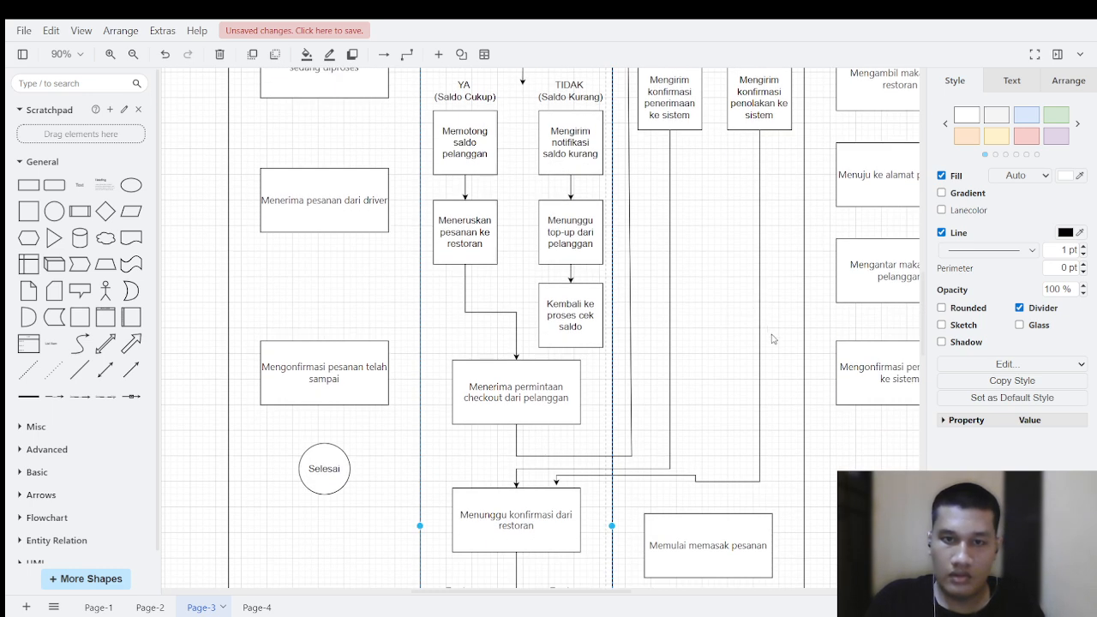
scroll(492, 318, "down", 3)
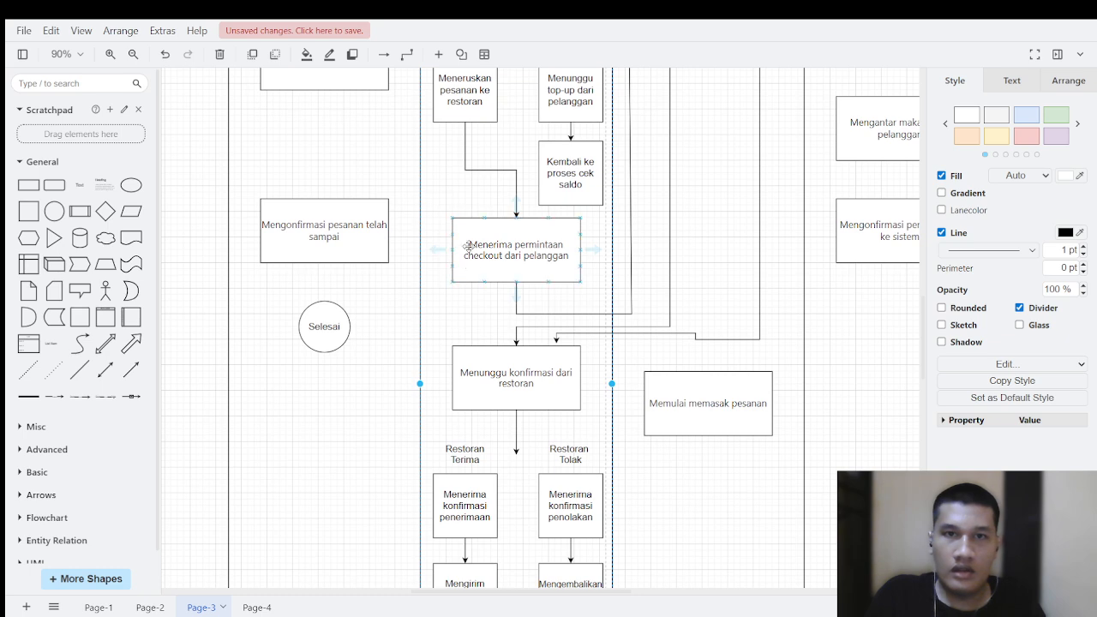
scroll(505, 347, "down", 5)
scroll(505, 350, "down", 1)
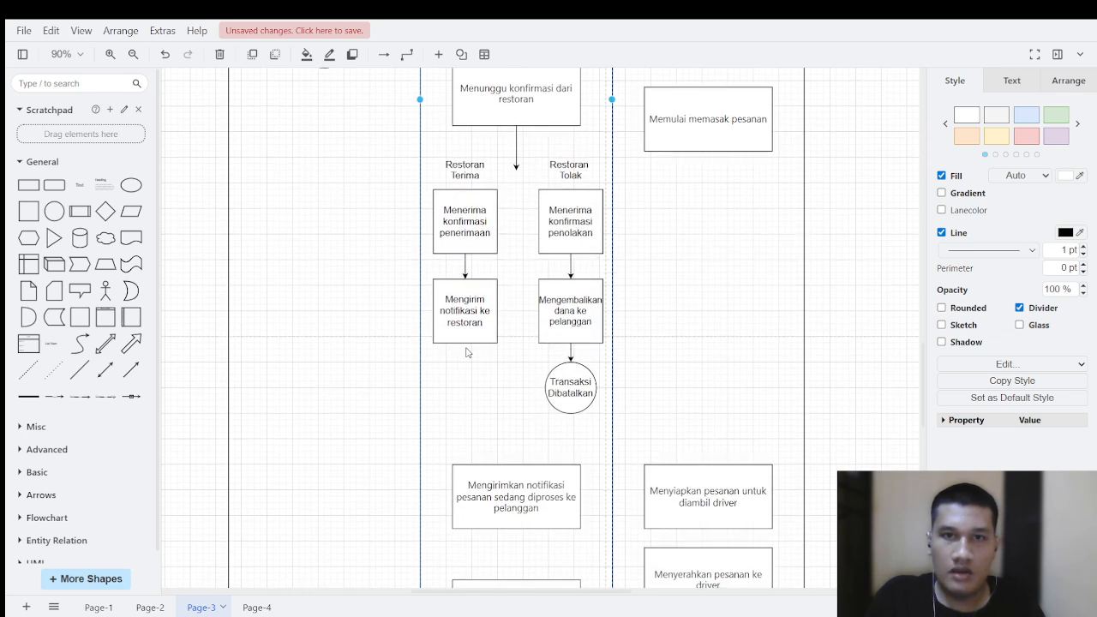
left_click_drag(465, 345, 477, 444)
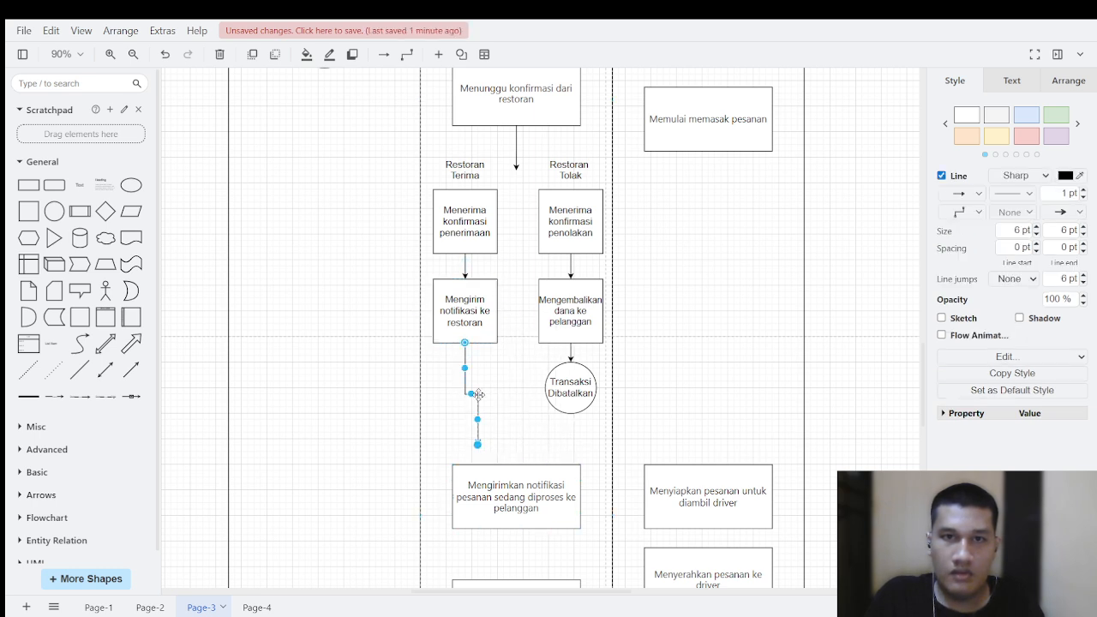
left_click_drag(475, 405, 645, 428)
Step: Reroute the connector up along the Restoran lane's inner edge and end its arrowhead above "Memulai memasak pesanan"
scroll(646, 390, "up", 4)
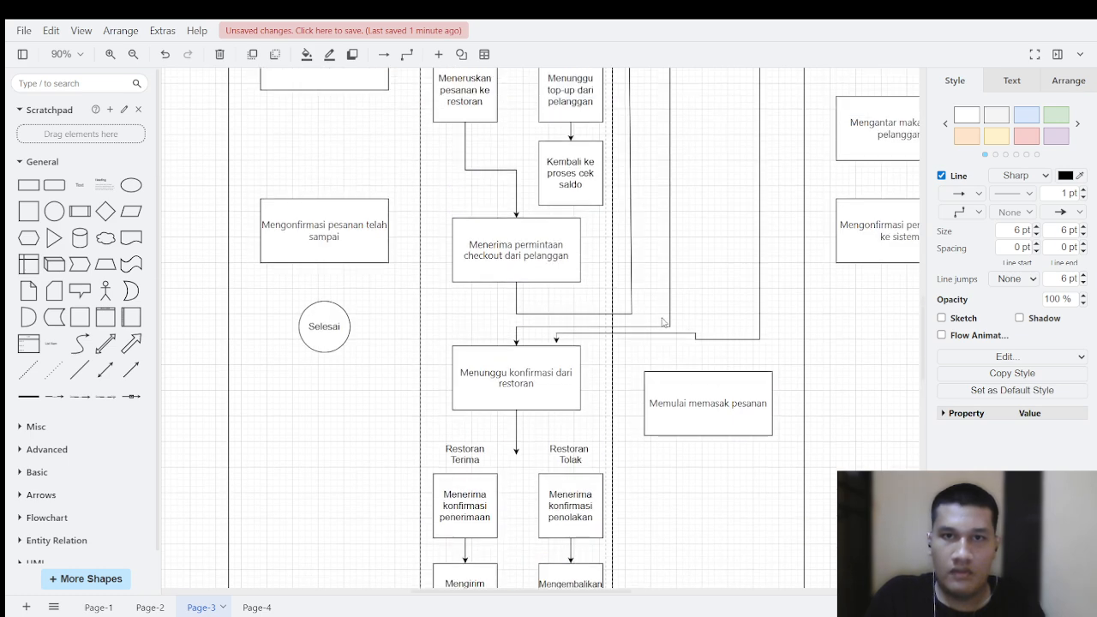
scroll(693, 327, "down", 5)
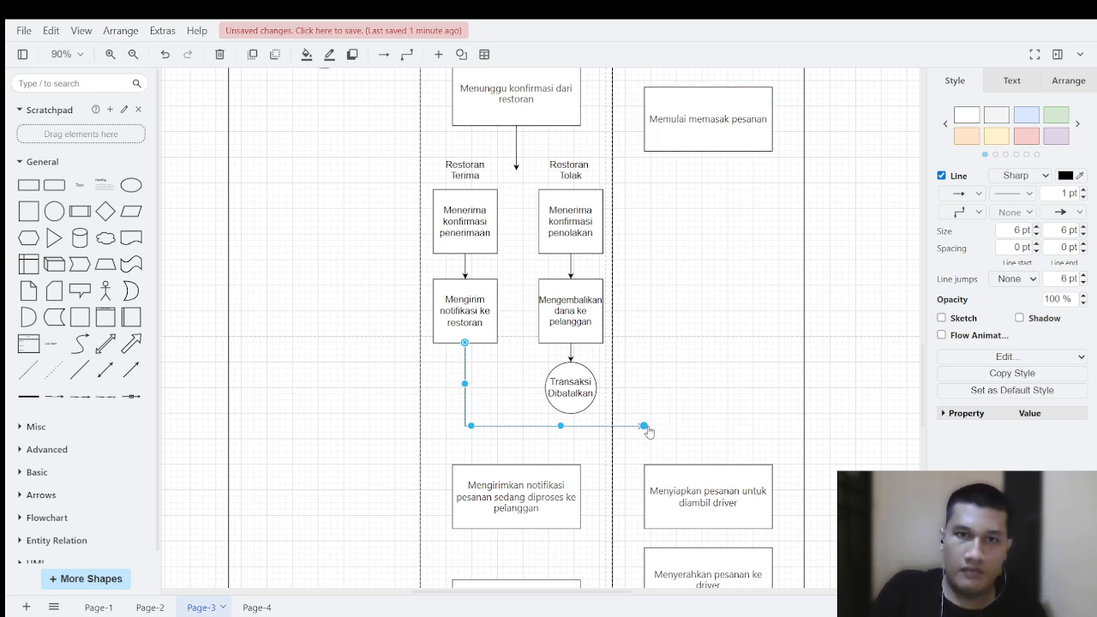
left_click_drag(649, 431, 674, 419)
left_click_drag(576, 420, 624, 180)
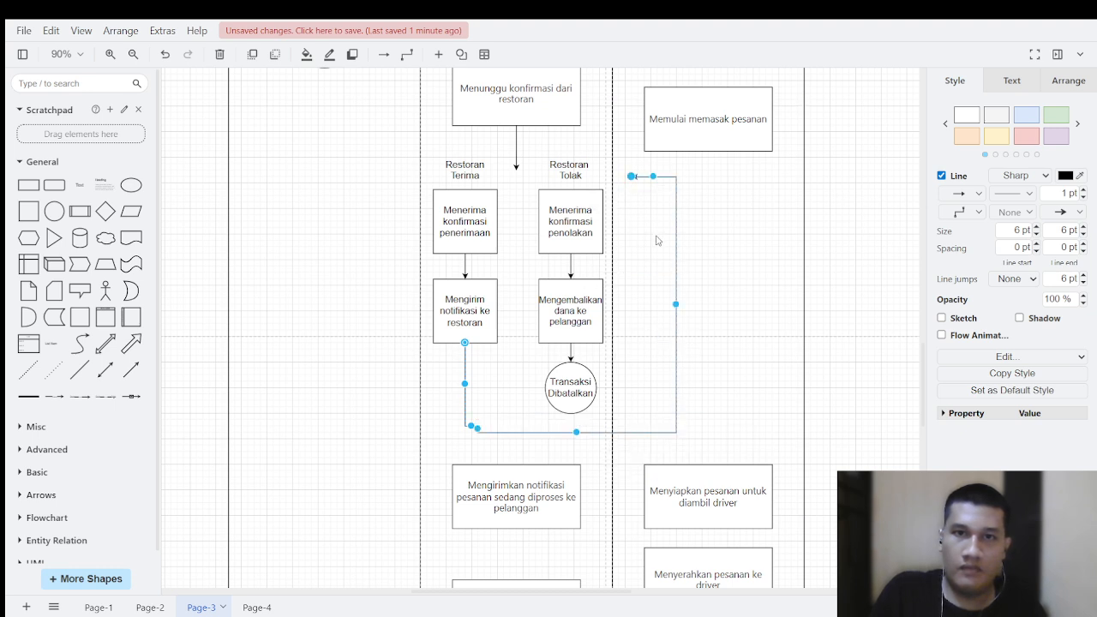
left_click_drag(675, 304, 683, 210)
scroll(643, 283, "up", 3)
left_click(734, 222)
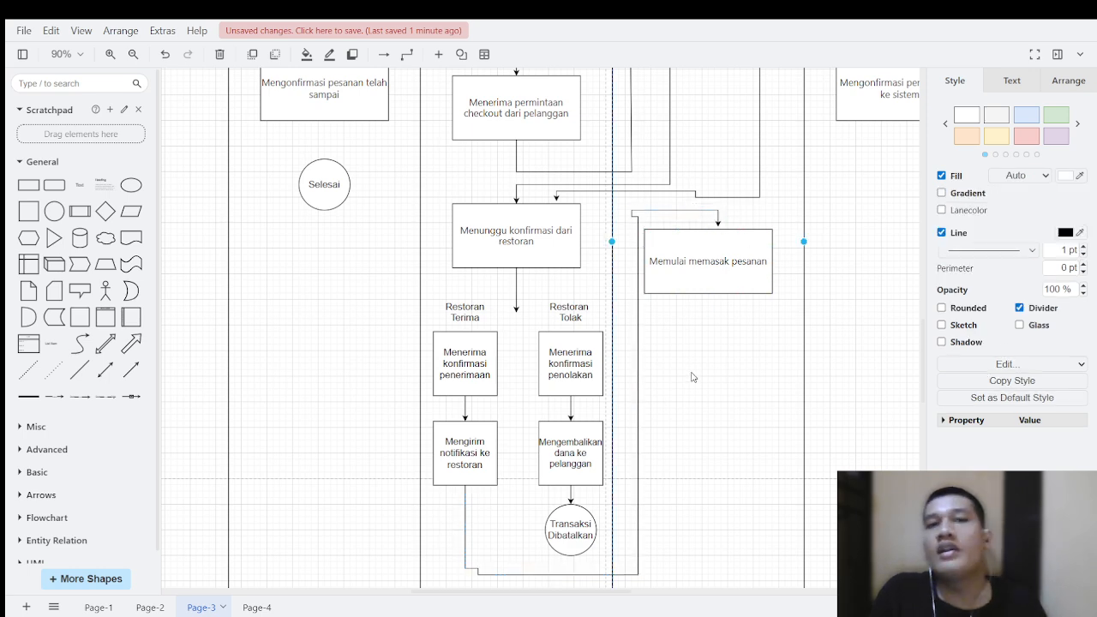
Step: Connect "Memulai memasak pesanan" to the top of "Menyiapkan pesanan untuk diambil driver" with a downward arrow
scroll(691, 374, "down", 5)
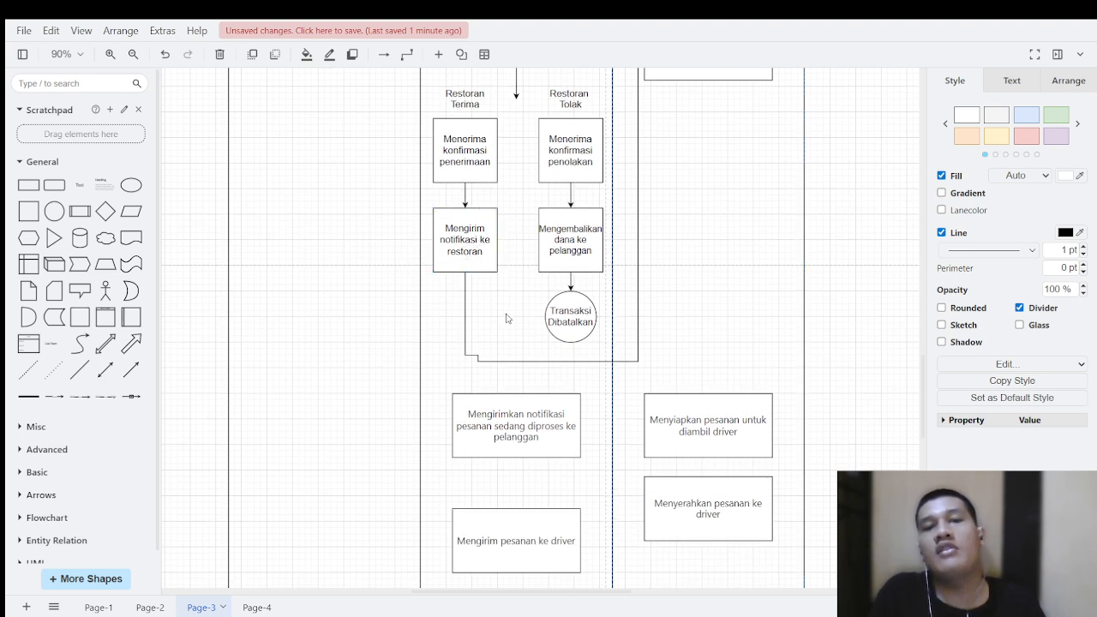
scroll(489, 308, "up", 1)
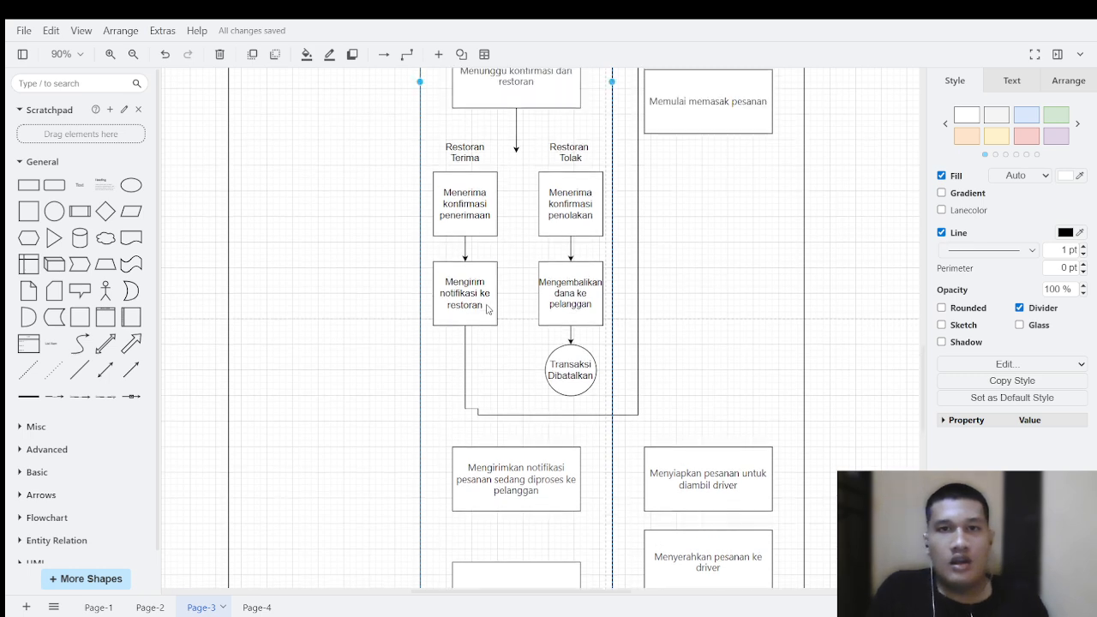
scroll(699, 267, "down", 2)
scroll(677, 238, "up", 2)
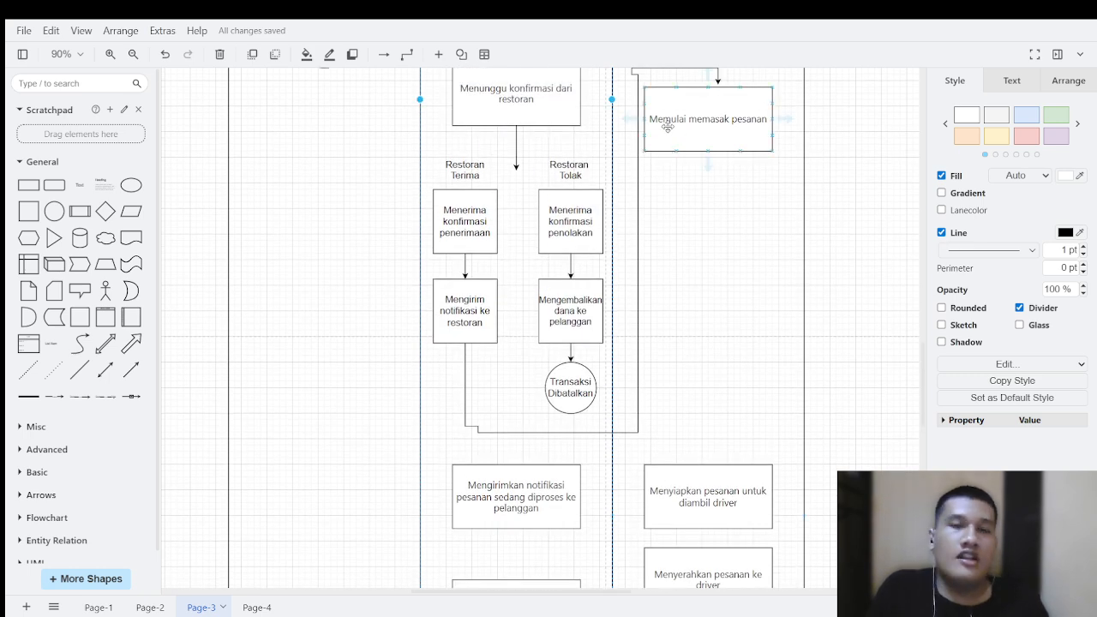
scroll(707, 176, "up", 2)
scroll(715, 220, "down", 2)
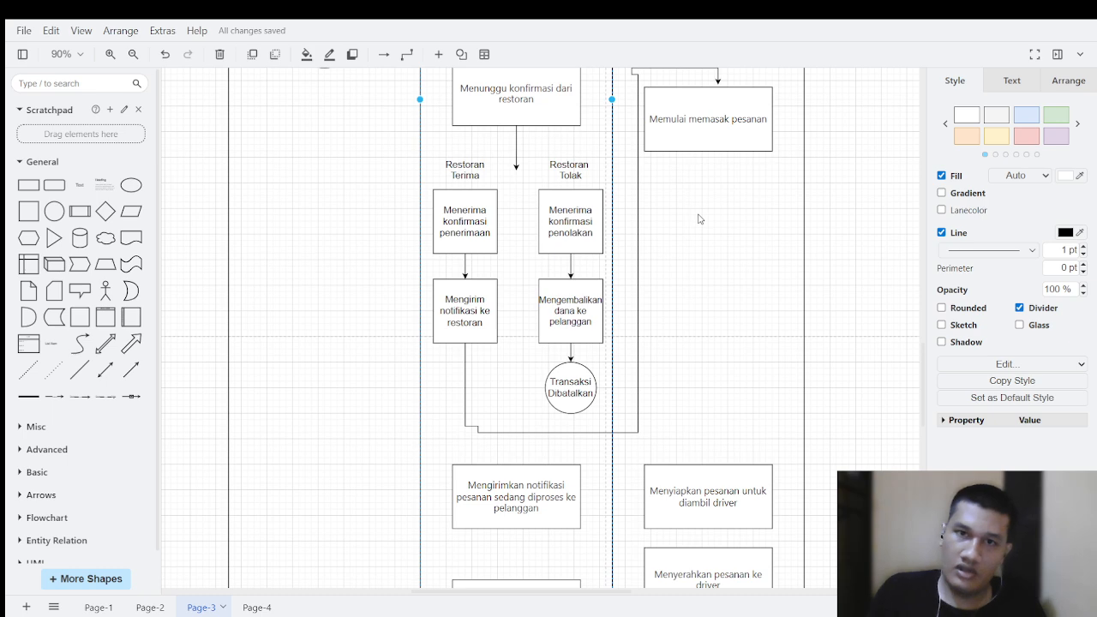
mouse_move(707, 152)
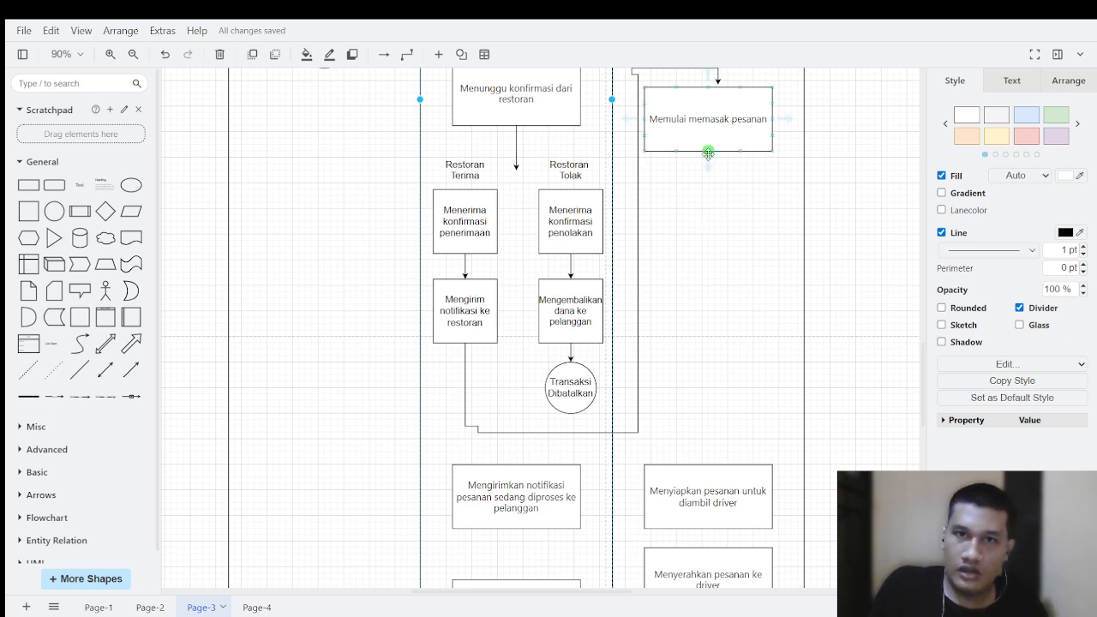
left_click_drag(707, 153, 713, 467)
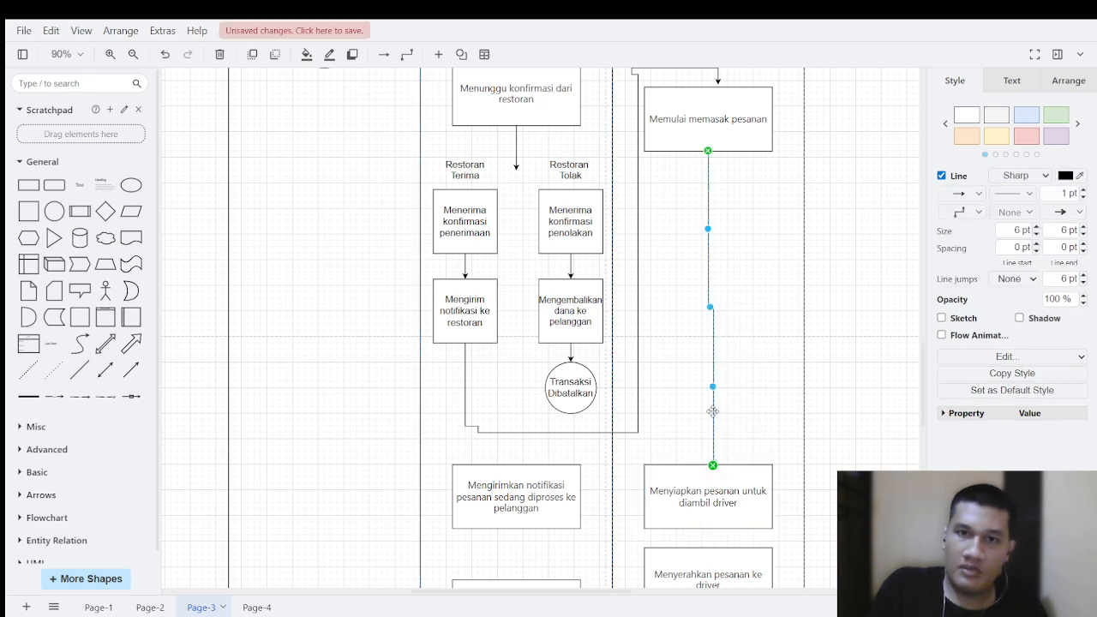
left_click(674, 151)
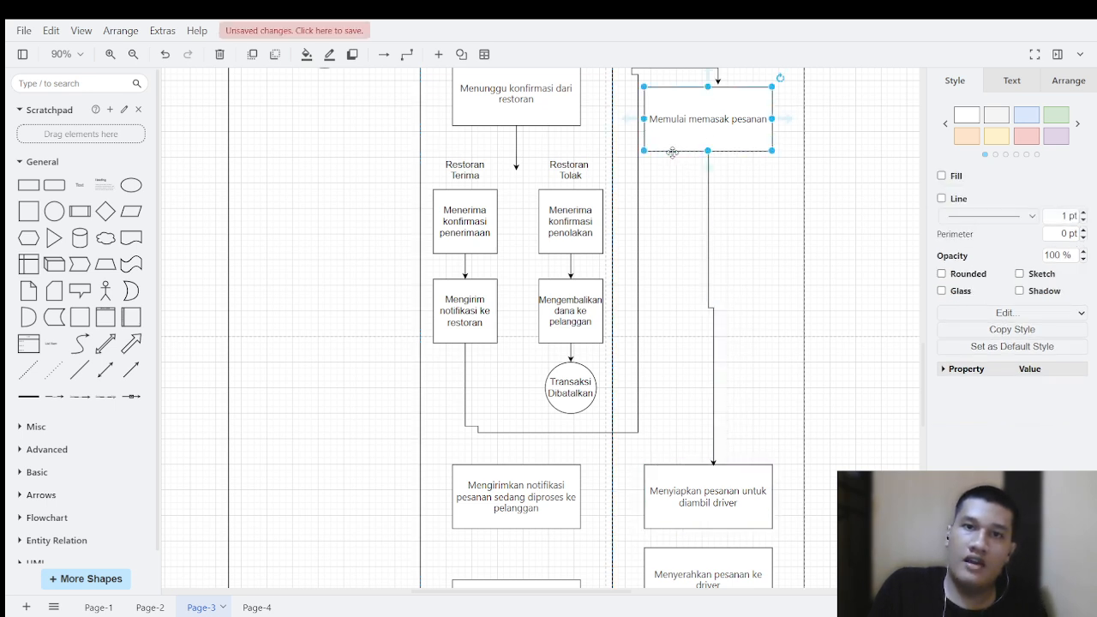
Step: Connect the bottom of "Memulai memasak pesanan" to the top of "Mengirimkan notifikasi pesanan sedang diproses ke pelanggan", running the horizontal segment below the existing connector
left_click(673, 152)
left_click(675, 152)
left_click(676, 153)
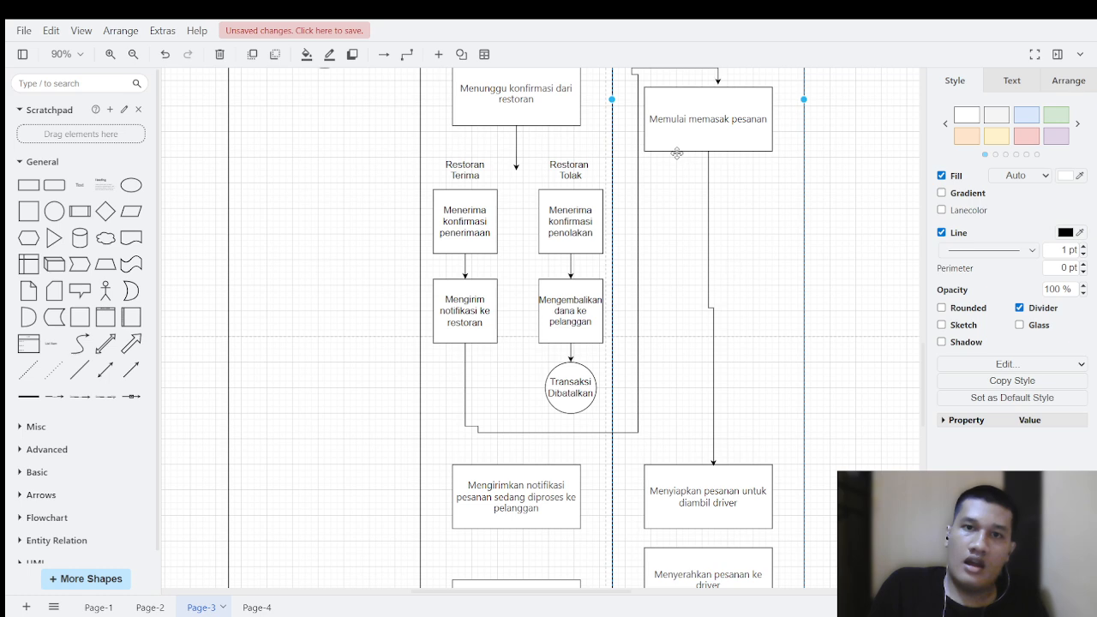
left_click(677, 152)
left_click(674, 150)
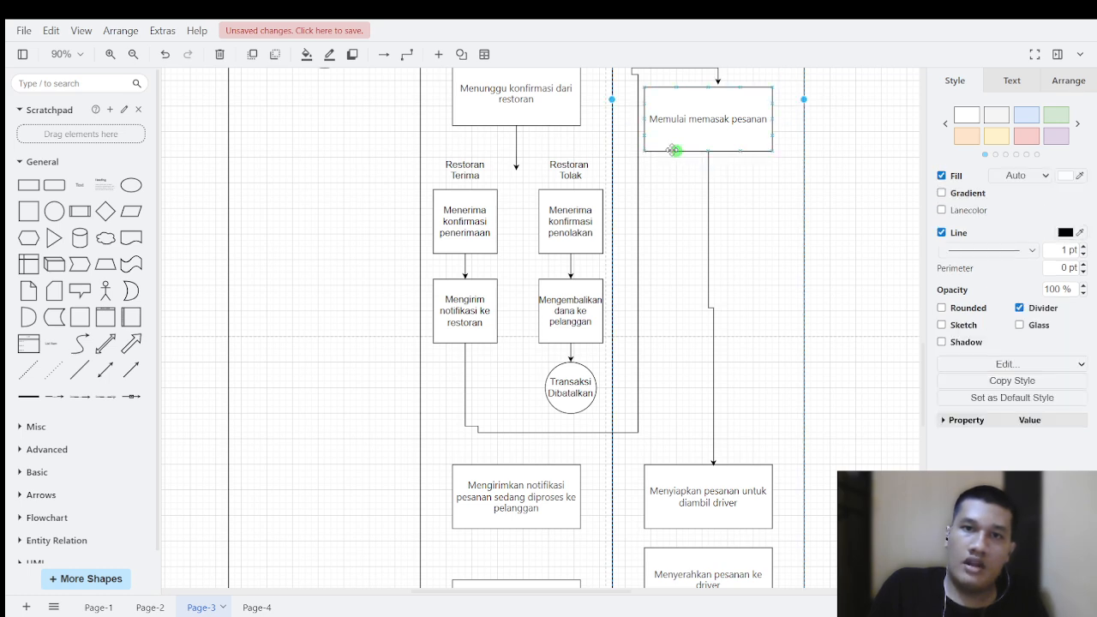
left_click_drag(674, 149, 555, 477)
left_click_drag(594, 310, 657, 449)
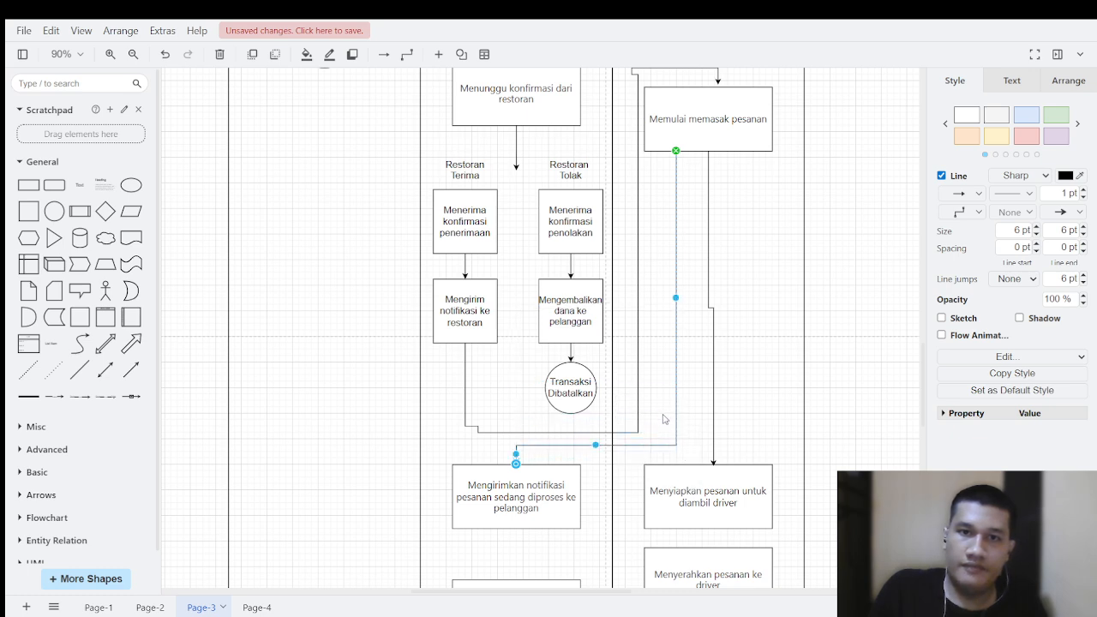
left_click(685, 421)
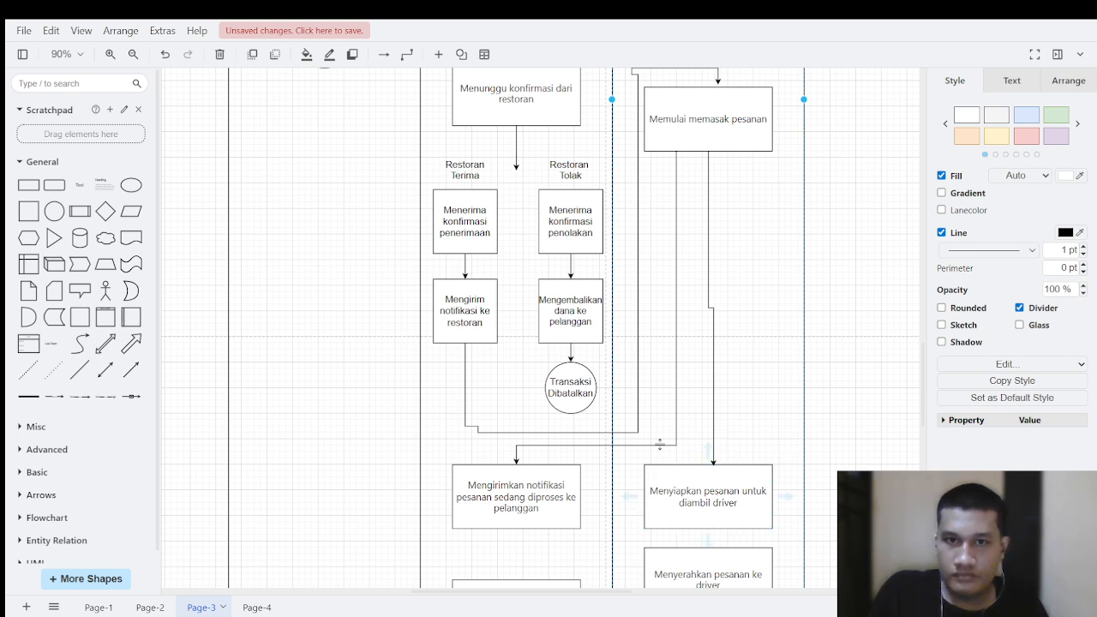
Step: Connect the bottom of "Mengirimkan notifikasi pesanan sedang diproses ke pelanggan" to "Mengirim pesanan ke driver" with a downward arrow
scroll(659, 444, "down", 2)
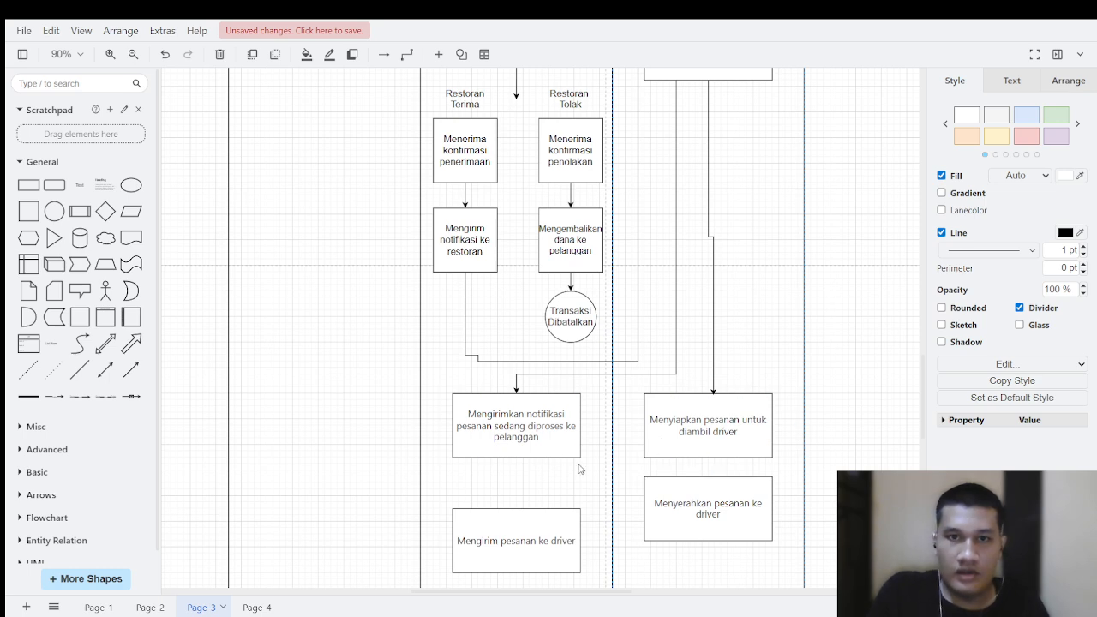
scroll(514, 428, "down", 2)
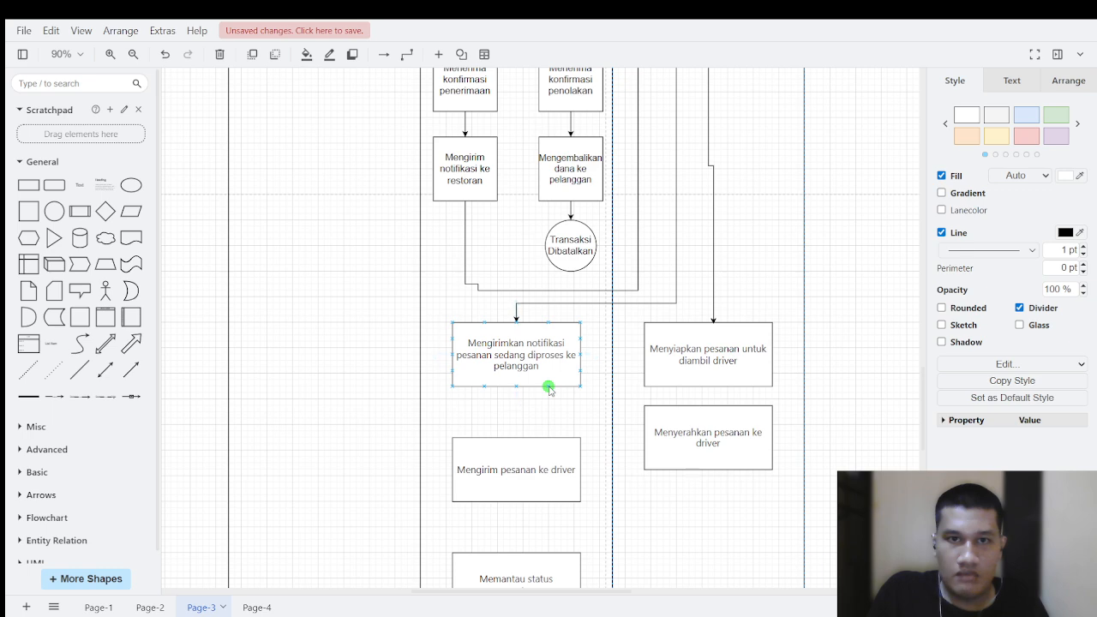
left_click_drag(549, 386, 548, 438)
Step: Draw a second connector from the bottom of "Mengirimkan notifikasi pesanan sedang diproses ke pelanggan" into the Pelanggan lane, running up beside the Sistem lane border
scroll(347, 204, "up", 14)
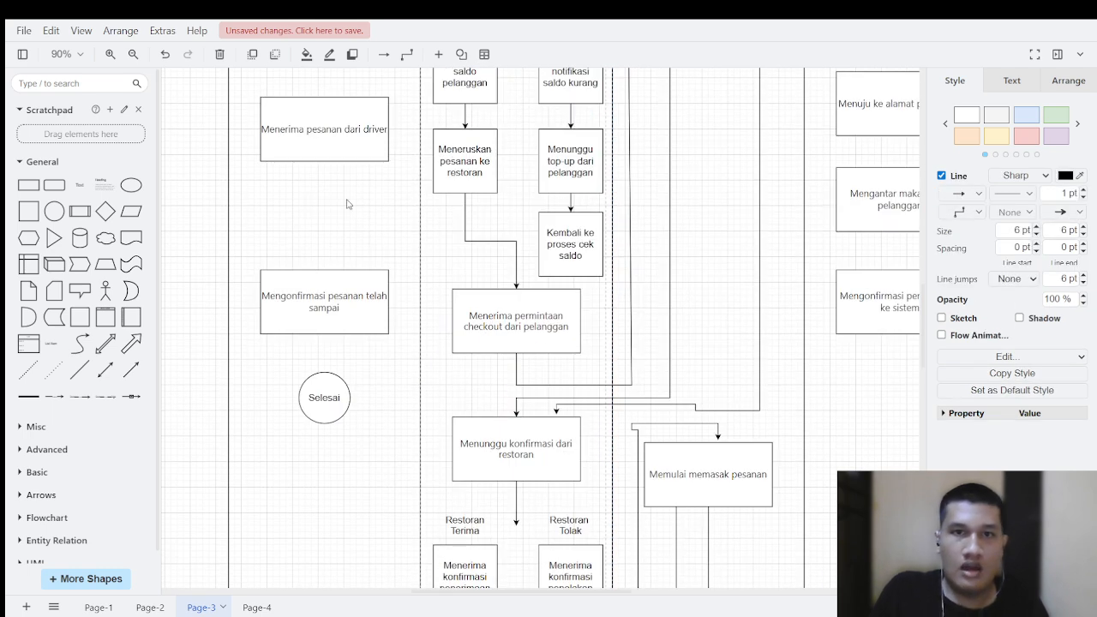
scroll(347, 204, "up", 10)
scroll(449, 329, "down", 8)
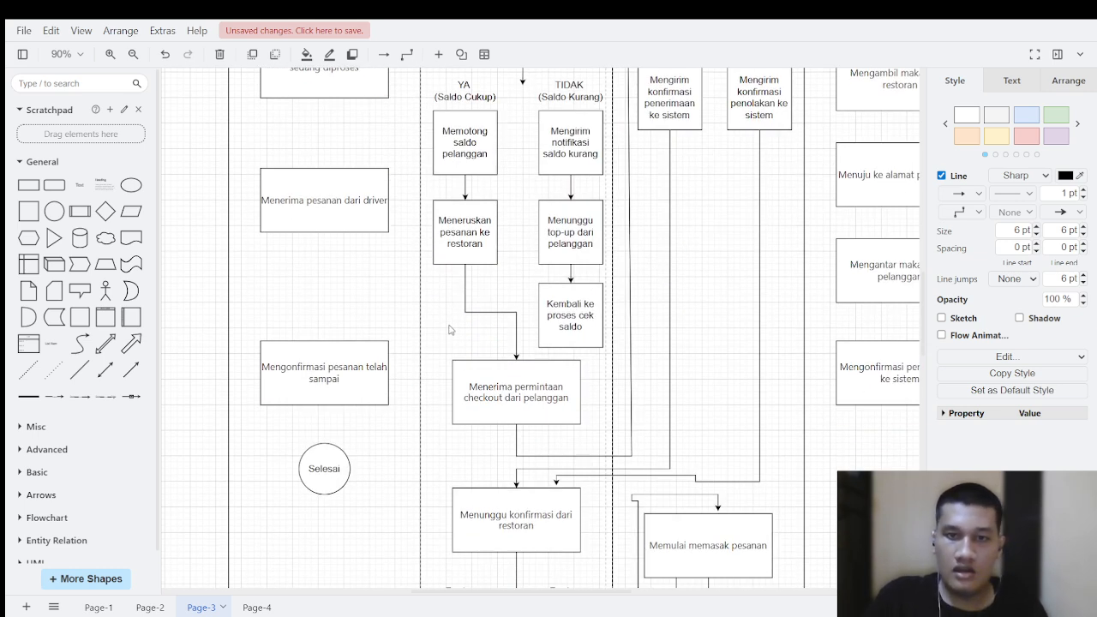
scroll(449, 329, "down", 20)
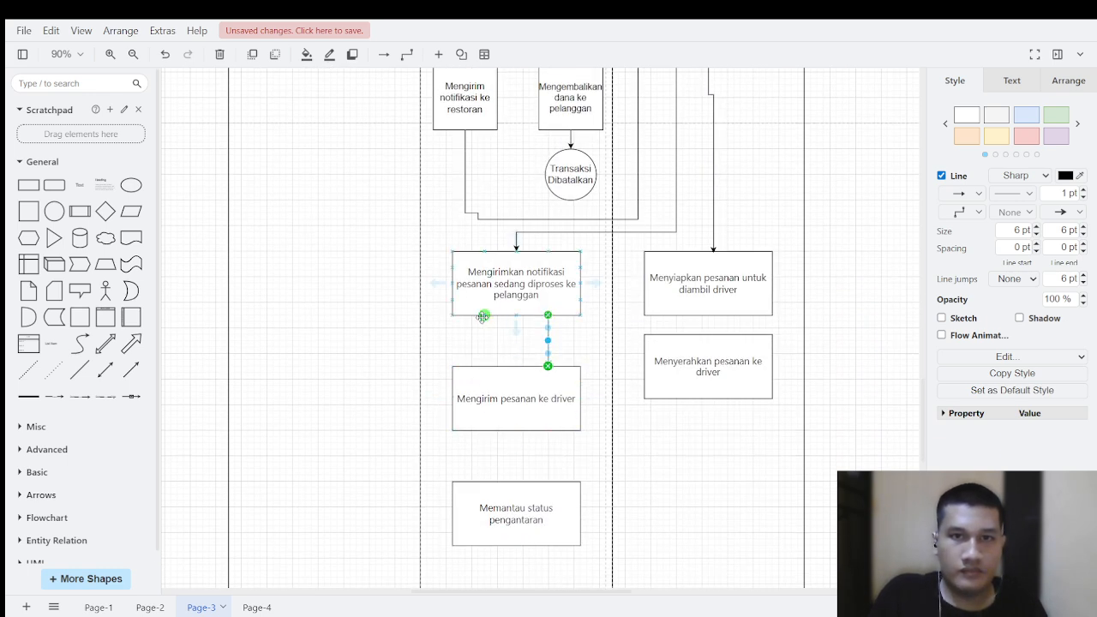
left_click_drag(484, 315, 385, 86)
scroll(407, 220, "up", 5)
scroll(407, 220, "up", 2)
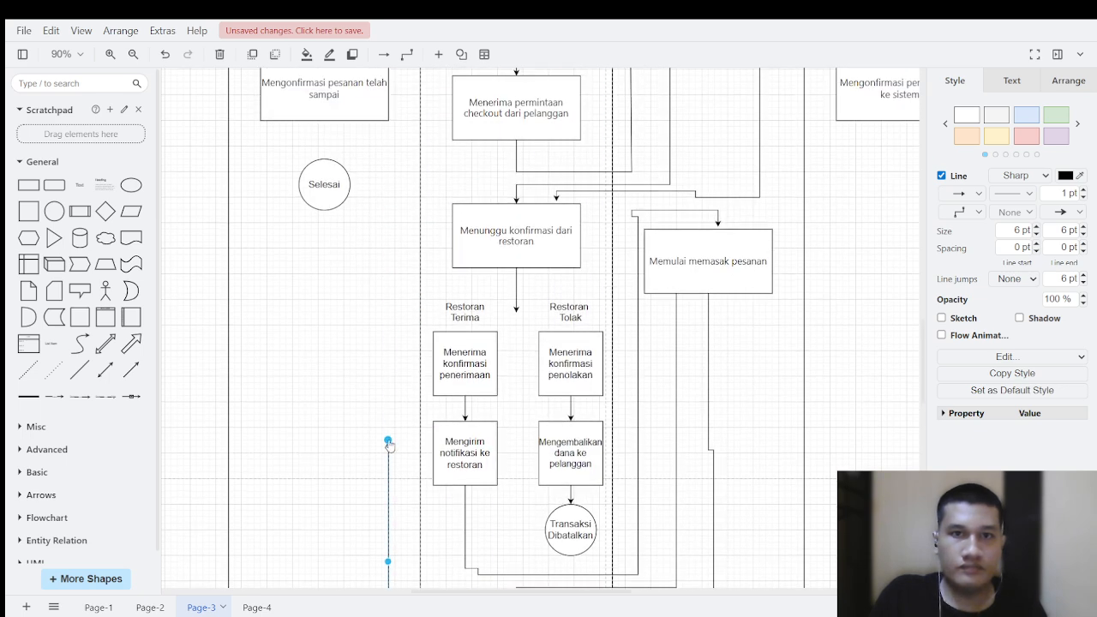
left_click_drag(388, 443, 407, 113)
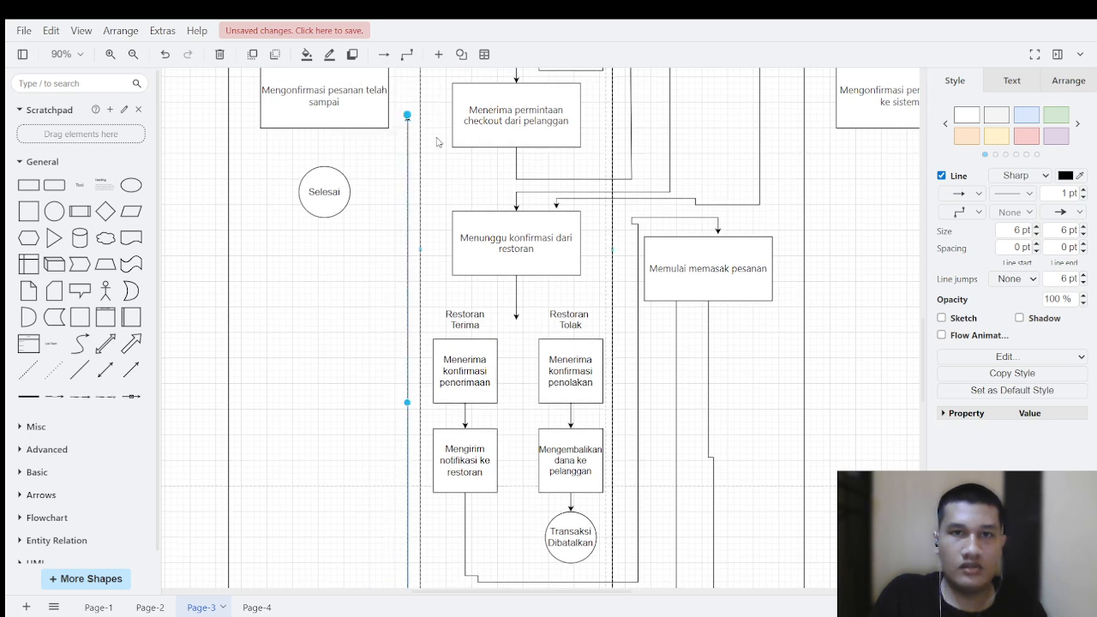
scroll(437, 142, "up", 5)
left_click(442, 169)
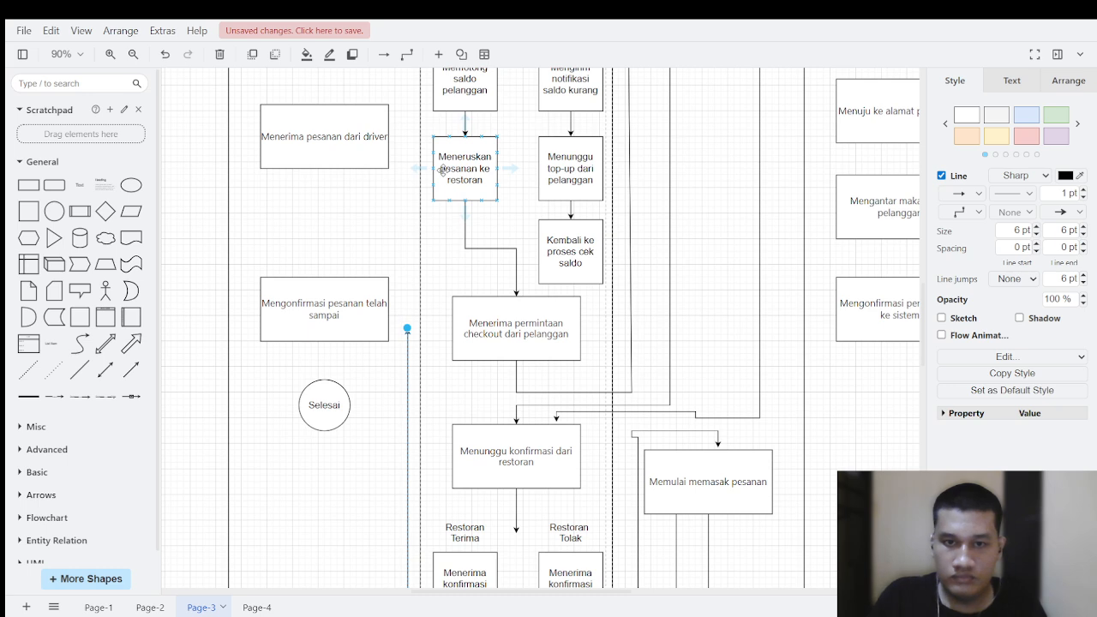
scroll(442, 170, "up", 5)
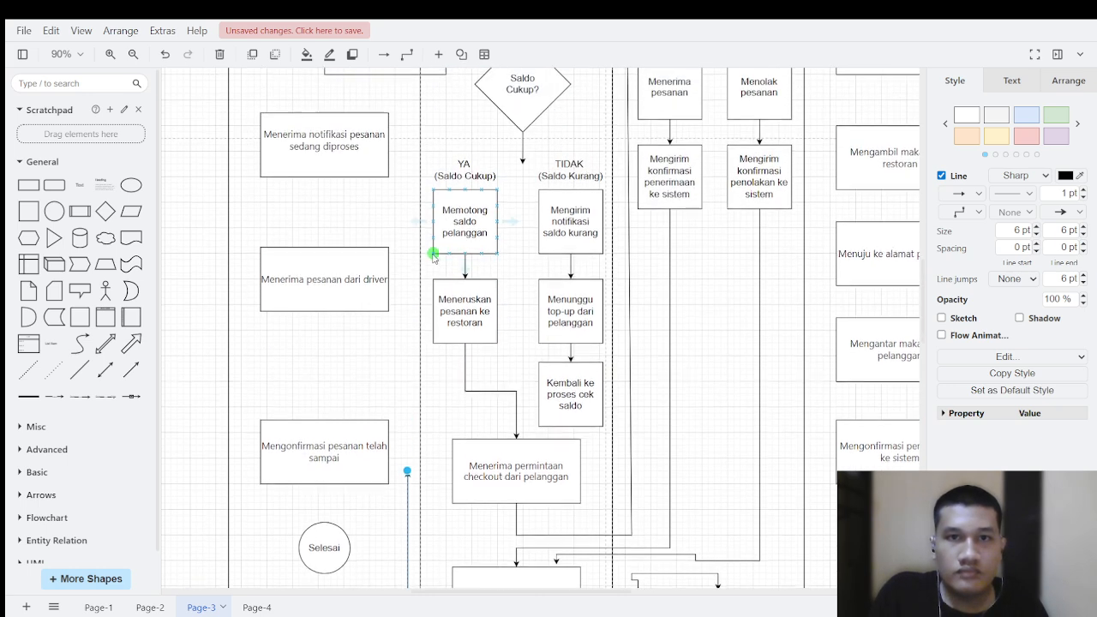
left_click(436, 264)
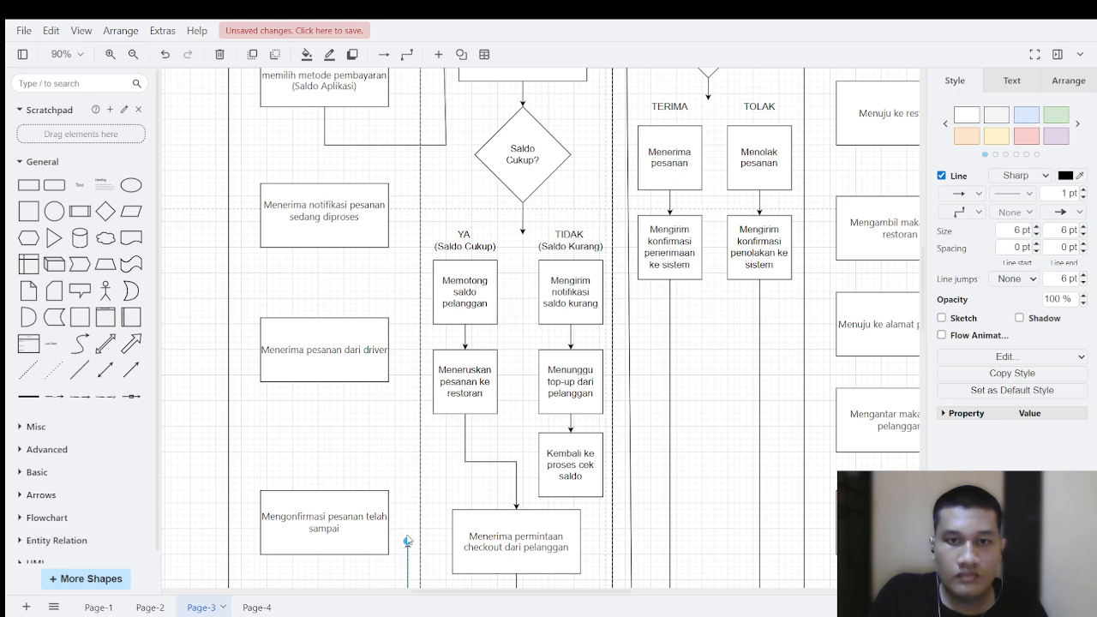
Step: End the connector on top of "Menerima notifikasi pesanan sedang diproses", keeping its vertical run between the Pelanggan boxes and the Sistem lane border
left_click_drag(408, 540, 325, 182)
left_click(422, 170)
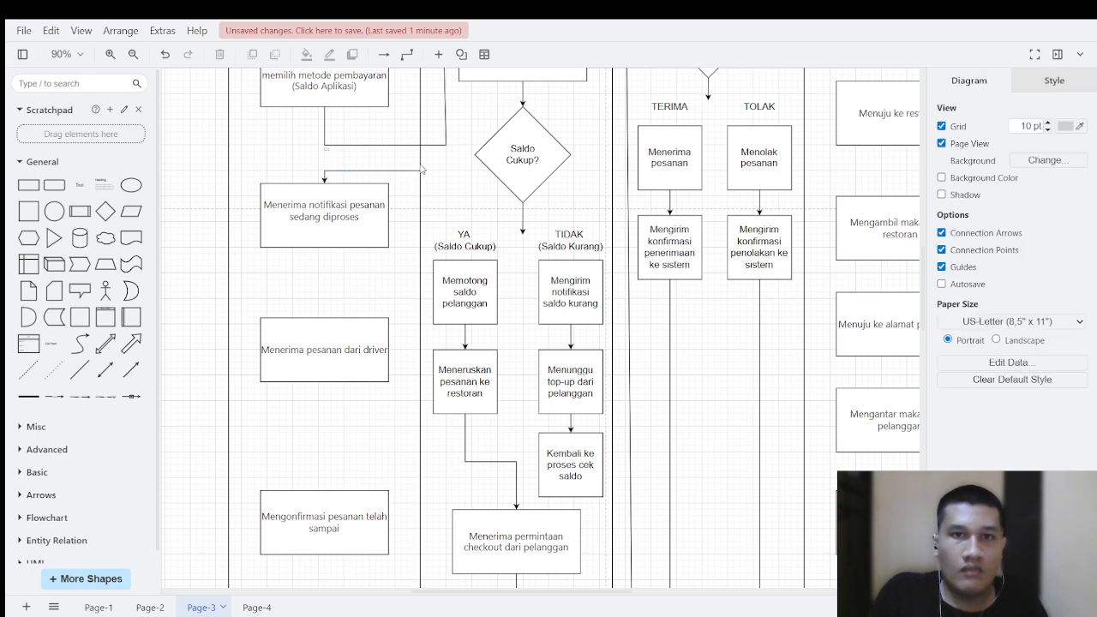
key("ctrl+z")
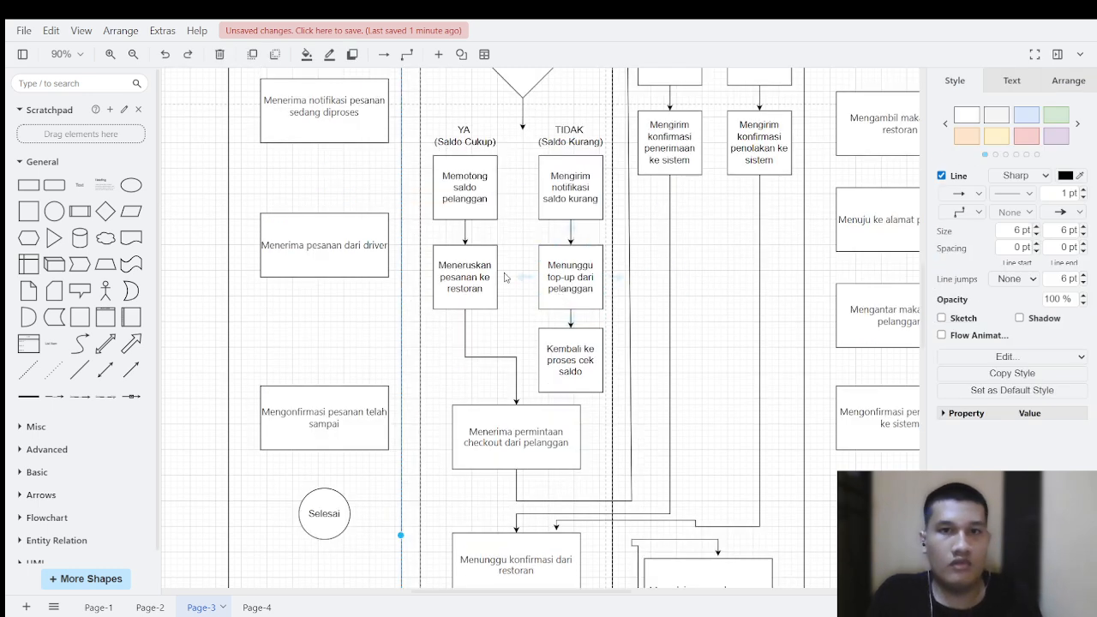
scroll(480, 250, "up", 4)
scroll(432, 367, "down", 5)
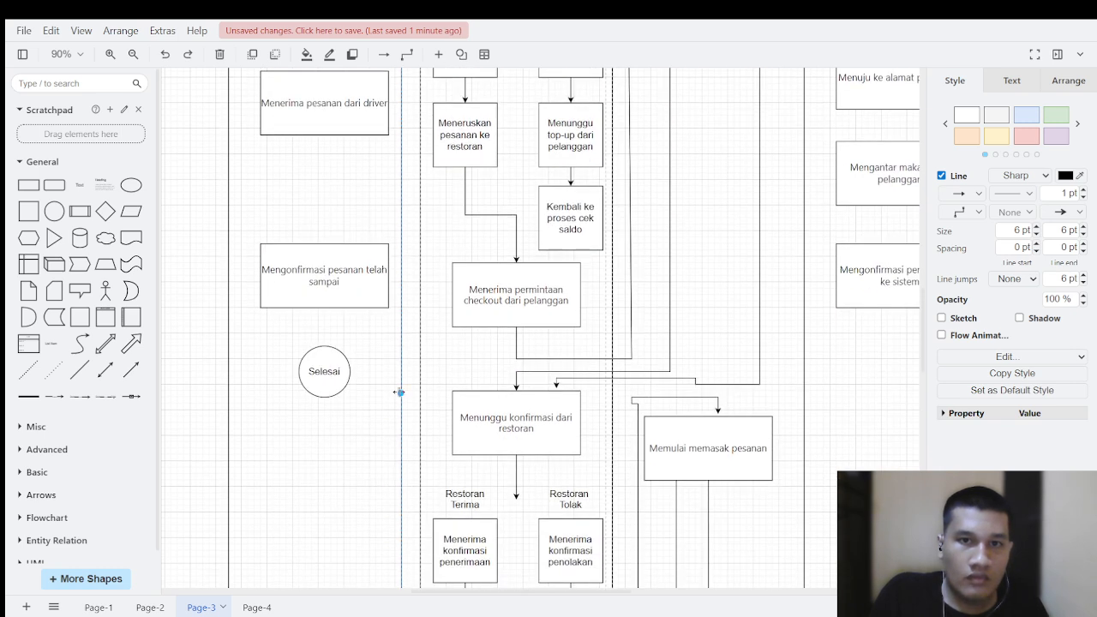
left_click_drag(399, 391, 318, 224)
left_click(323, 298)
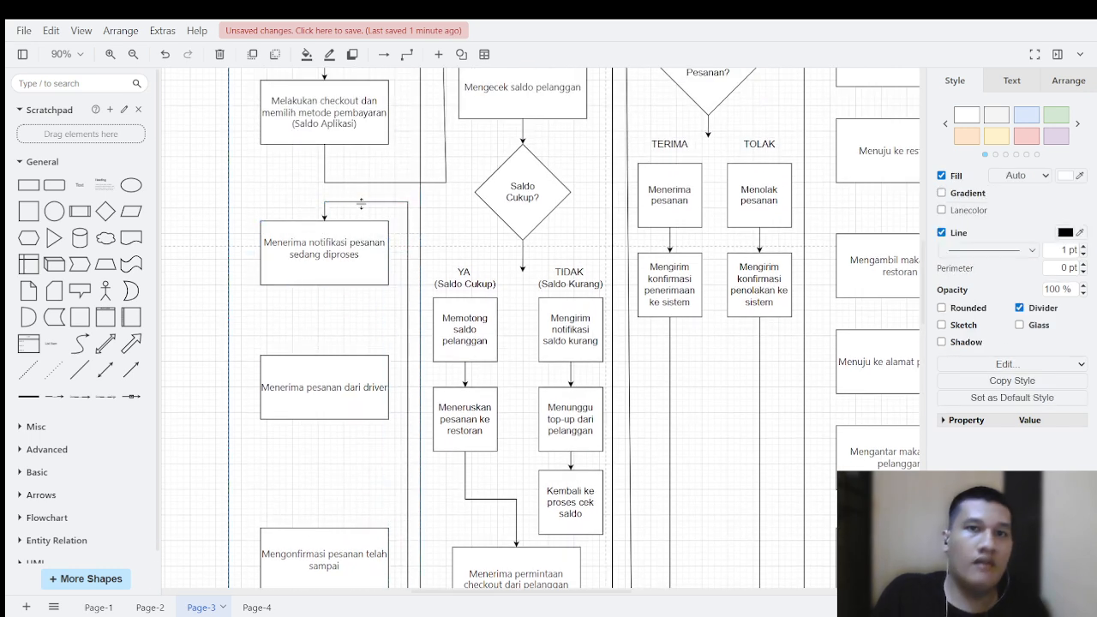
Step: Review the notification connector's route from "Mengirimkan notifikasi pesanan sedang diproses ke pelanggan" up to "Menerima notifikasi pesanan sedang diproses"
scroll(458, 440, "down", 10)
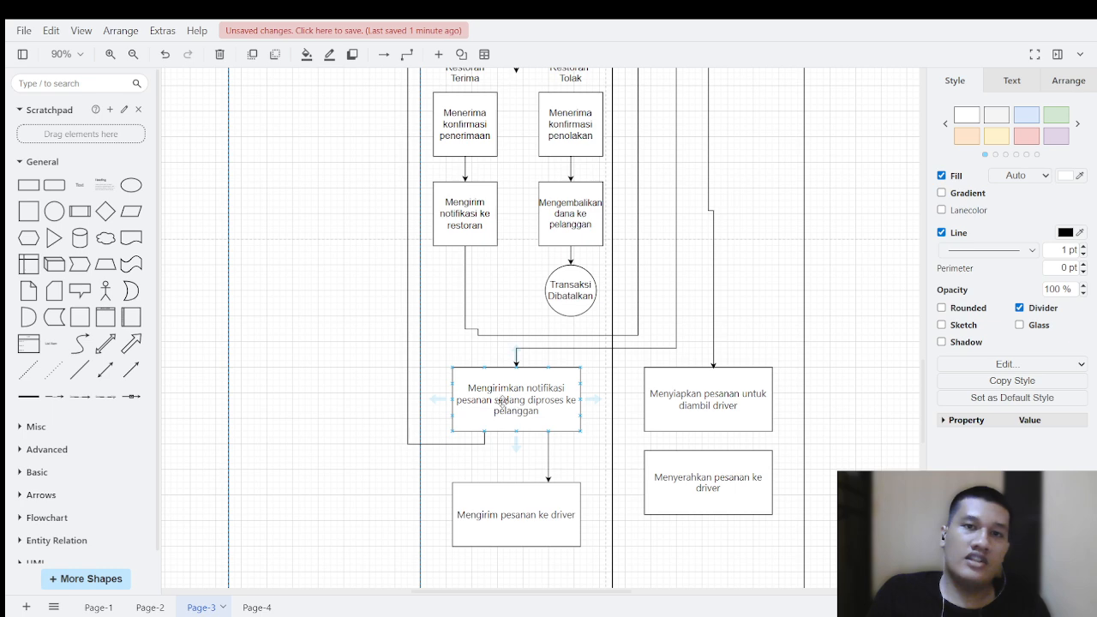
scroll(551, 410, "up", 2)
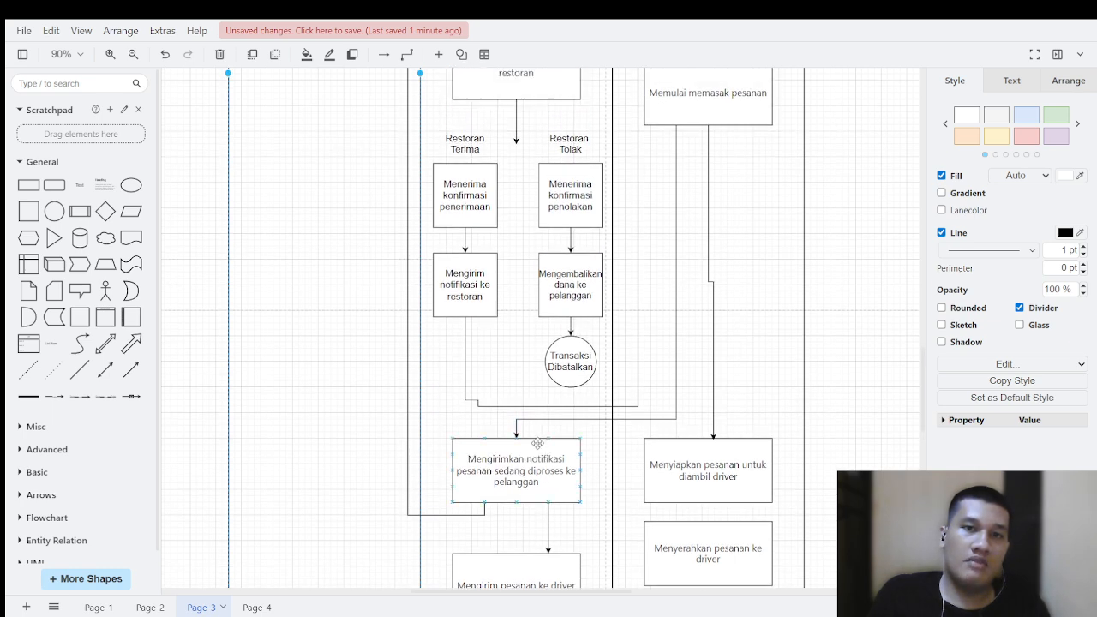
scroll(527, 471, "up", 5)
scroll(187, 156, "up", 5)
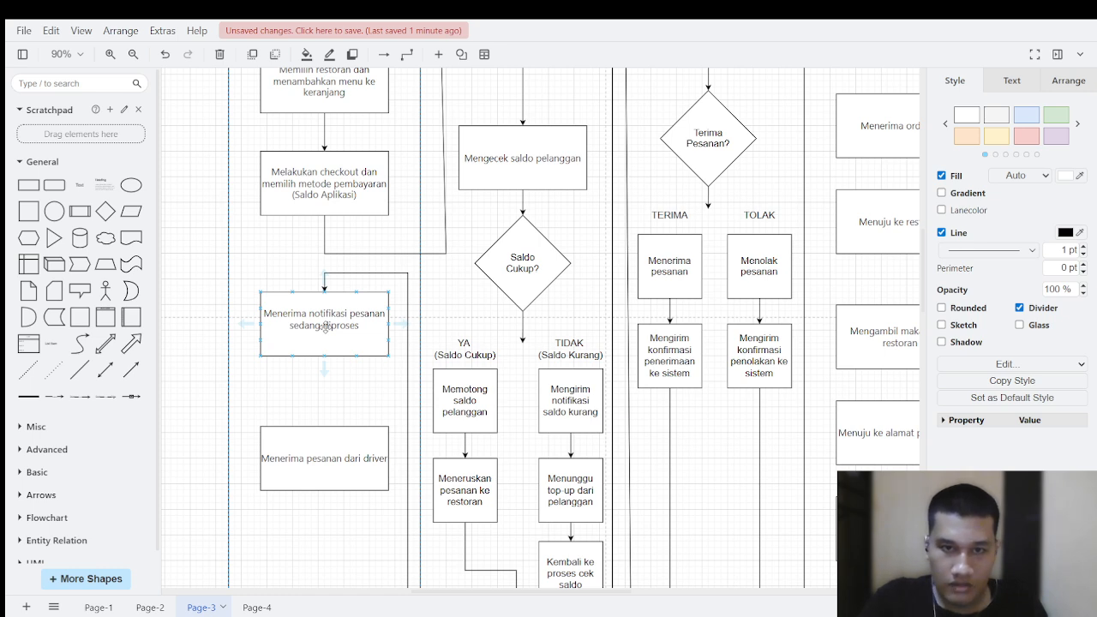
scroll(325, 328, "down", 7)
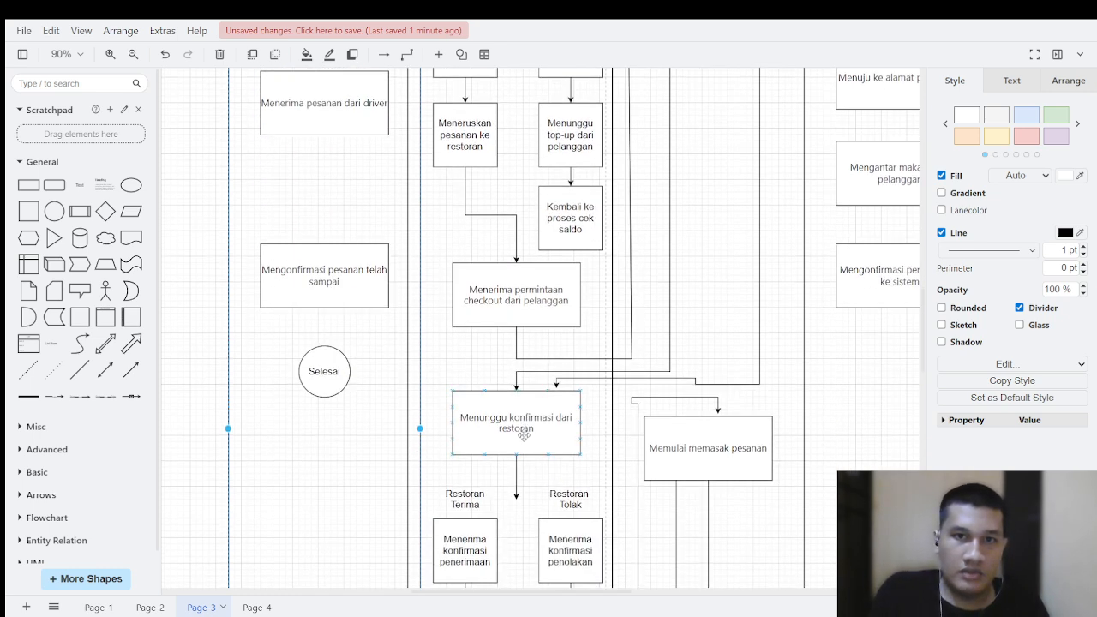
scroll(442, 411, "down", 3)
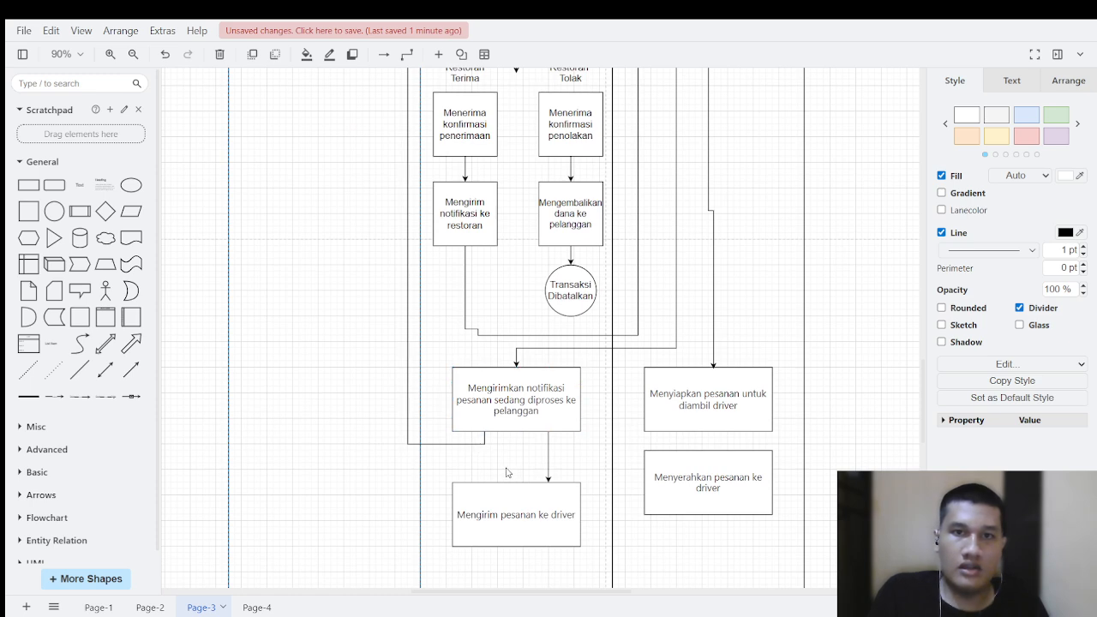
Step: Draw a connector from the bottom of "Mengirim pesanan ke driver" across the Restoran lane and up the Driver lane's inner edge to its top
scroll(558, 496, "down", 1)
mouse_move(517, 488)
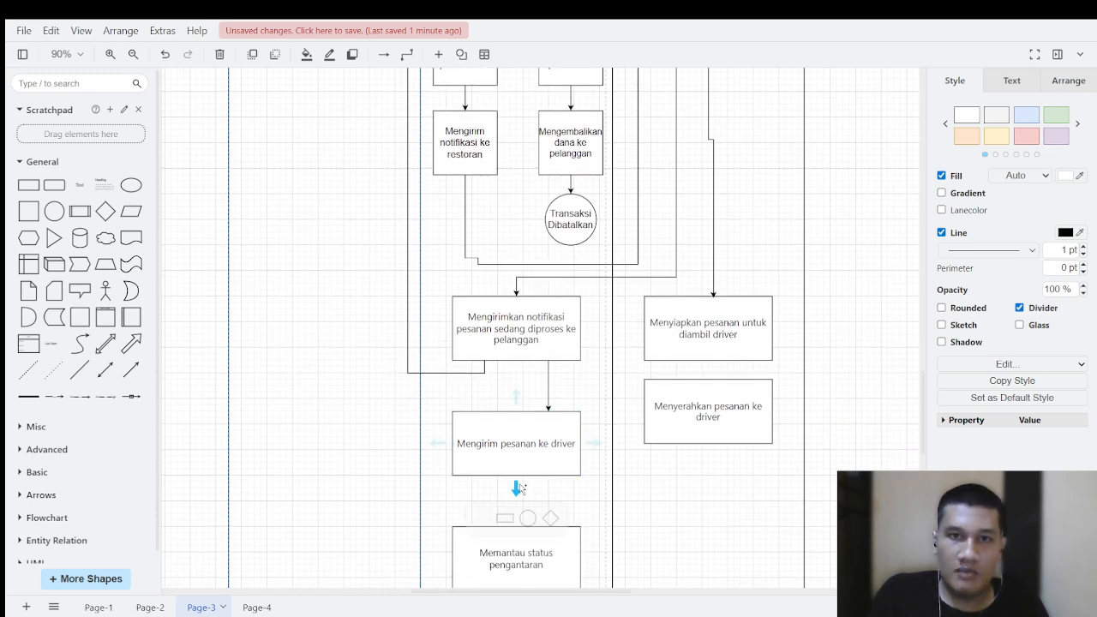
left_click(499, 461)
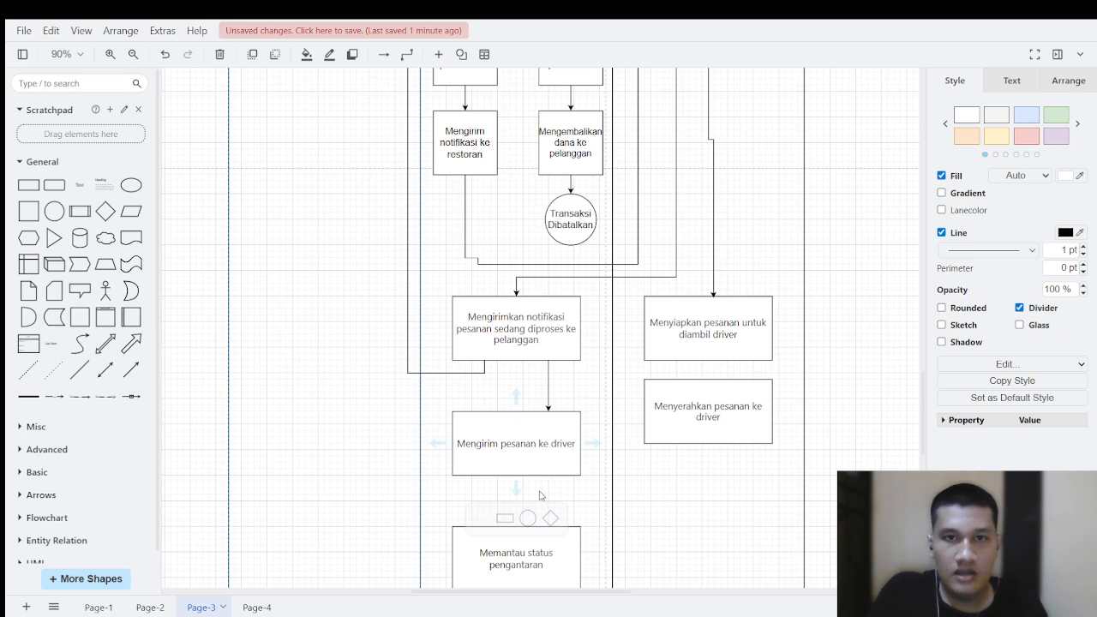
left_click_drag(547, 475, 847, 266)
scroll(822, 411, "up", 5)
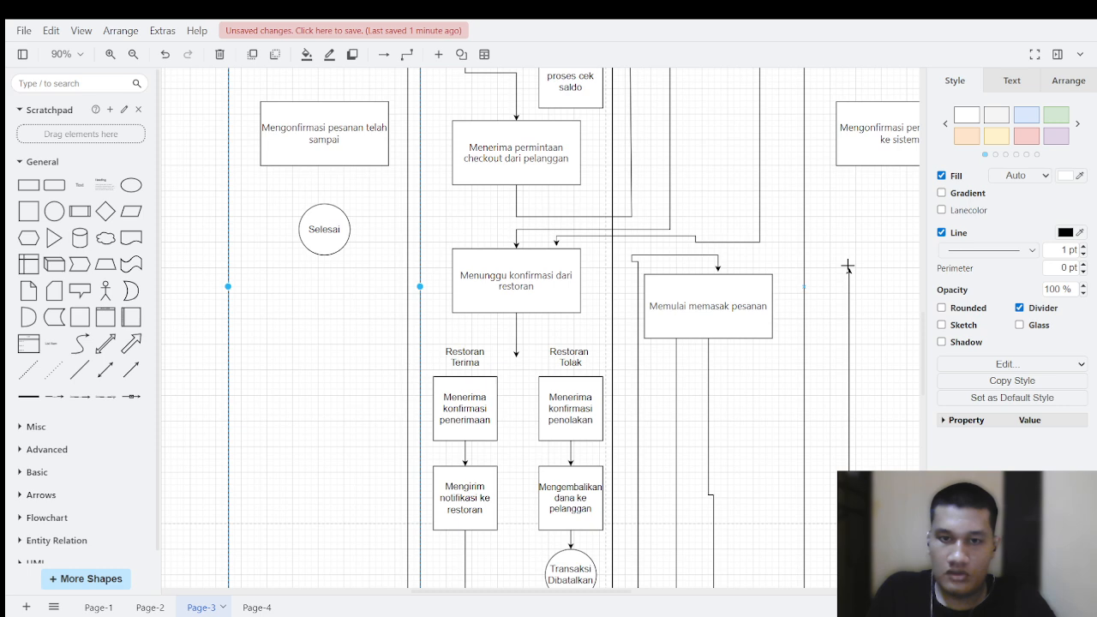
left_click_drag(847, 266, 835, 273)
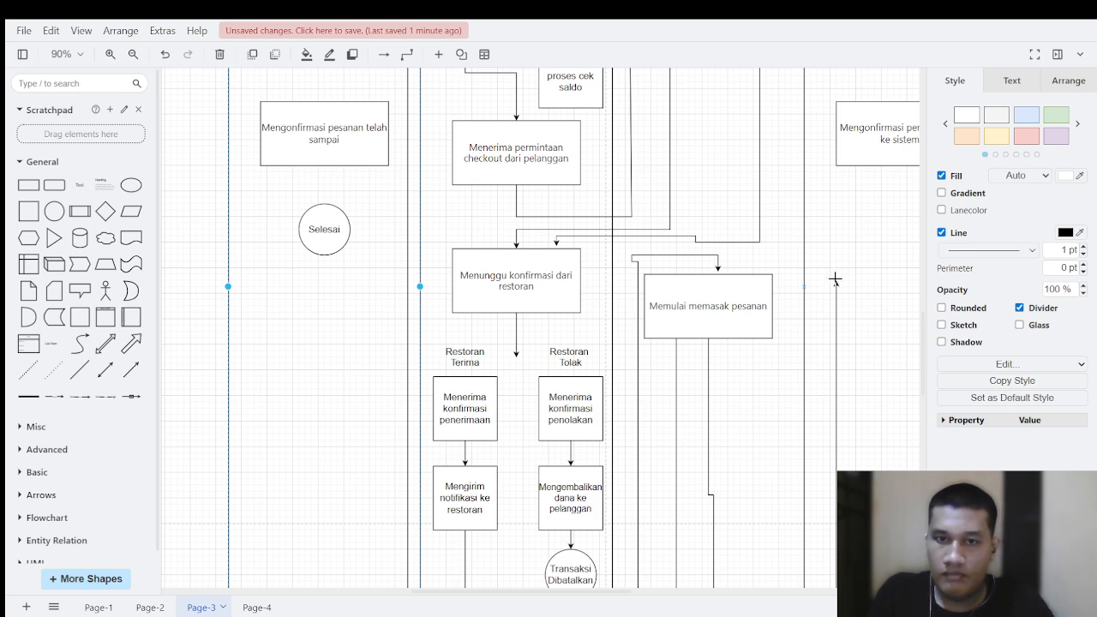
scroll(831, 270, "up", 7)
left_click_drag(834, 279, 815, 344)
scroll(830, 241, "up", 3)
left_click(814, 345)
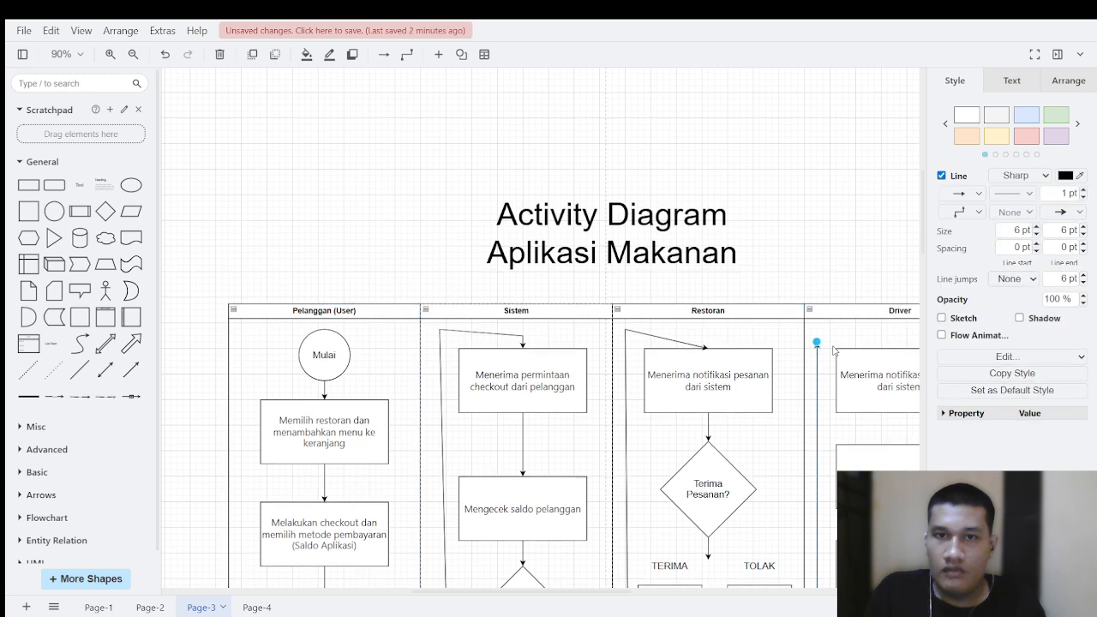
Step: Attach the connector's arrowhead to the top centre of "Menerima notifikasi orderan dari sistem" in the Driver lane
scroll(822, 368, "down", 8)
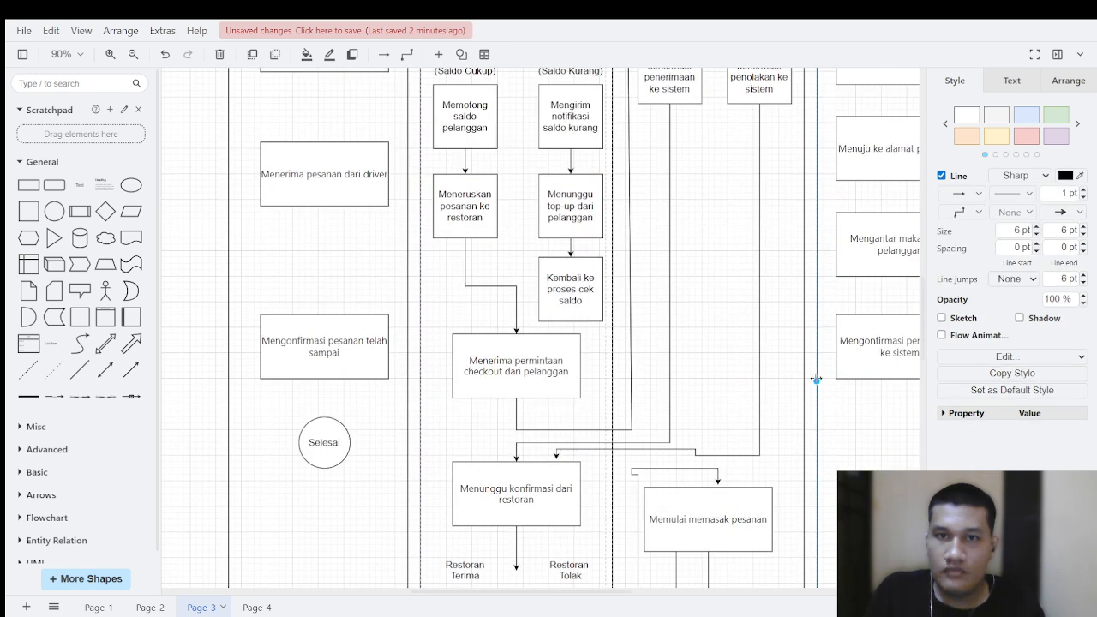
left_click_drag(816, 380, 899, 140)
scroll(861, 216, "up", 5)
left_click(879, 127)
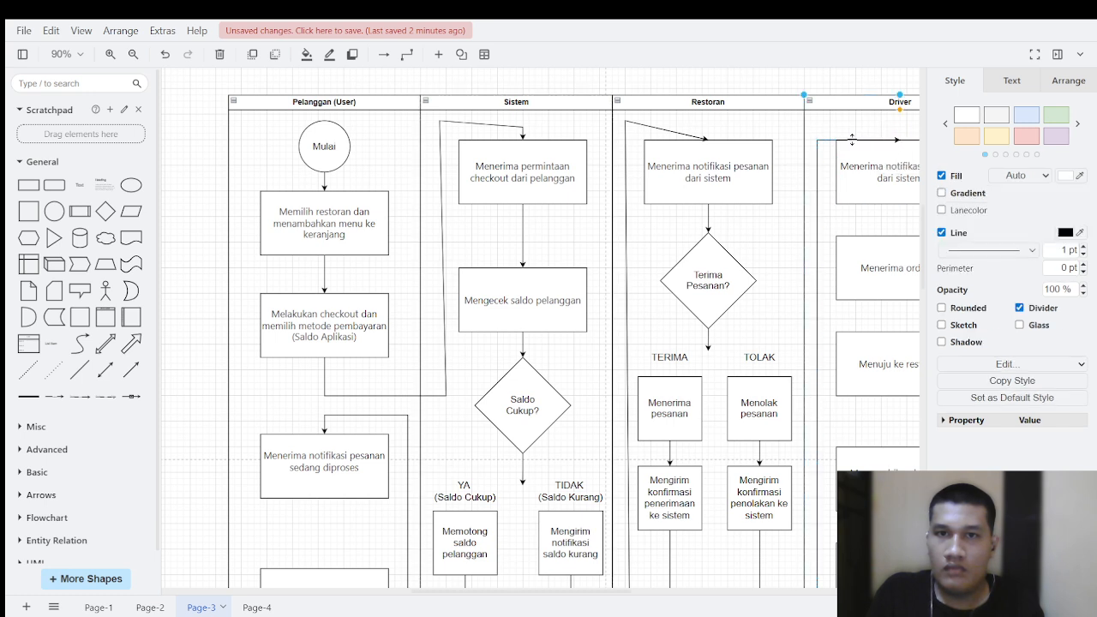
Step: Raise the connector's horizontal segment above "Menerima notifikasi orderan dari sistem" so the arrow enters the box from above
left_click(836, 141)
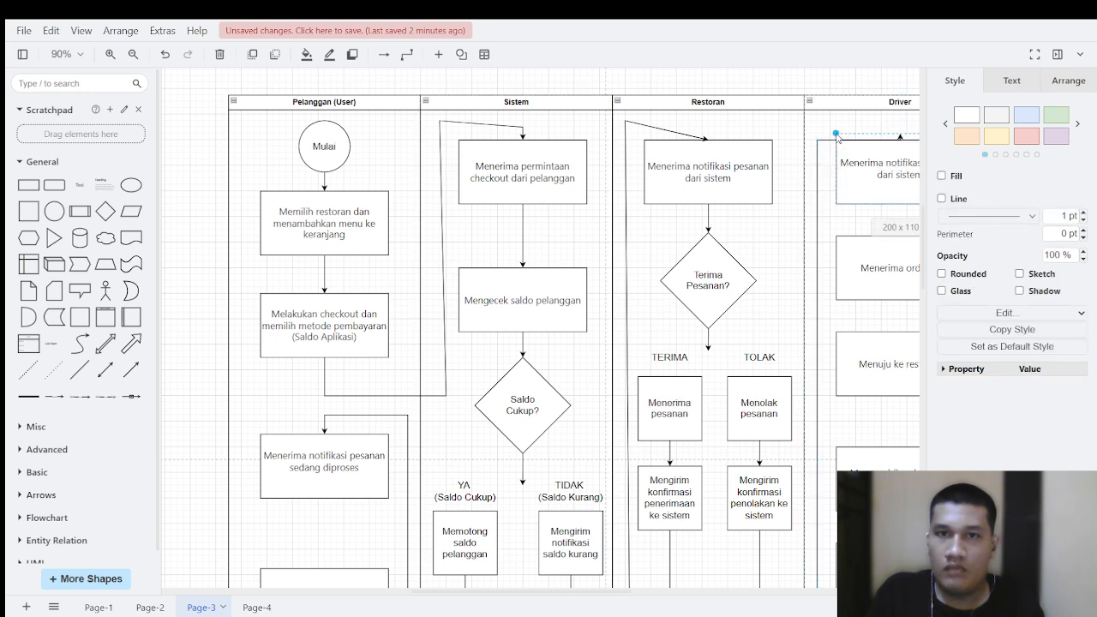
scroll(854, 137, "right", 1)
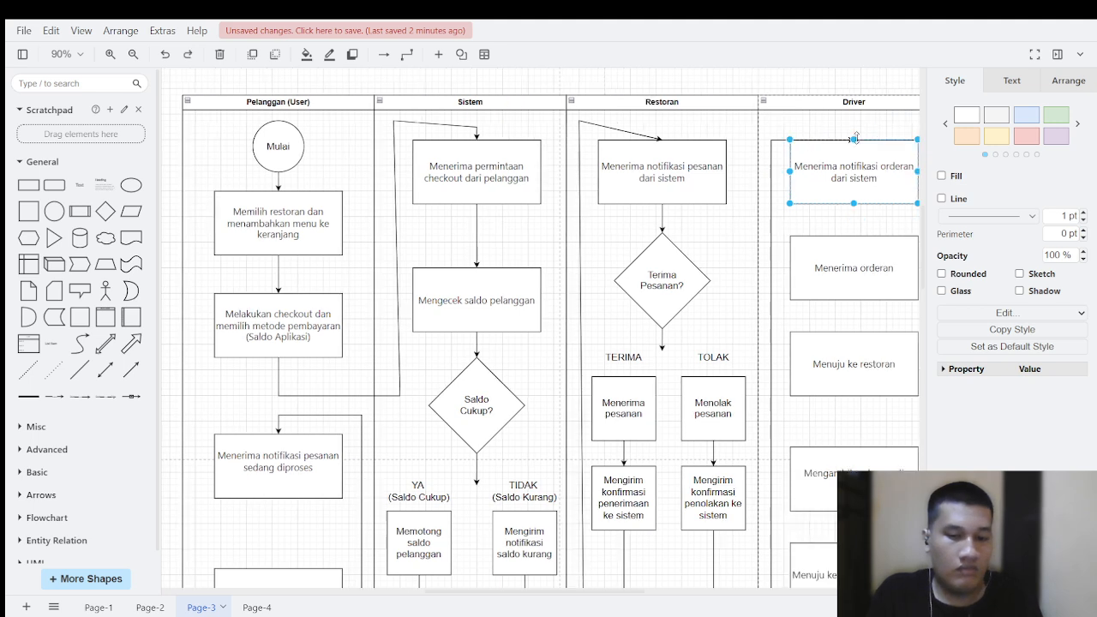
left_click(779, 141)
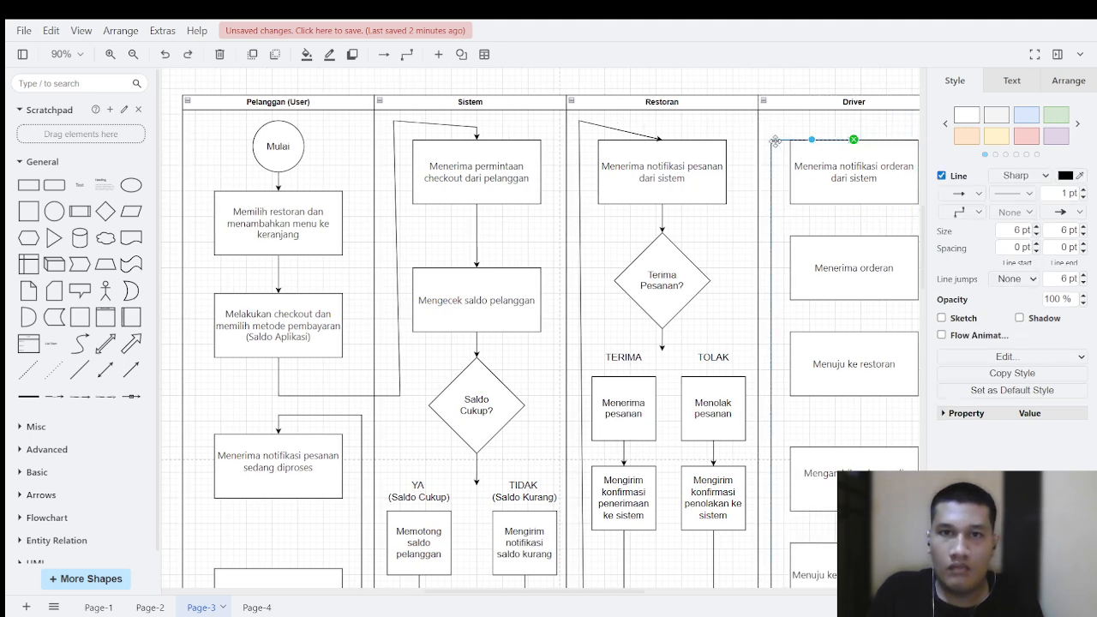
mouse_move(811, 138)
left_mouse_down()
mouse_move(810, 150)
mouse_move(812, 127)
left_mouse_up()
left_click(788, 133)
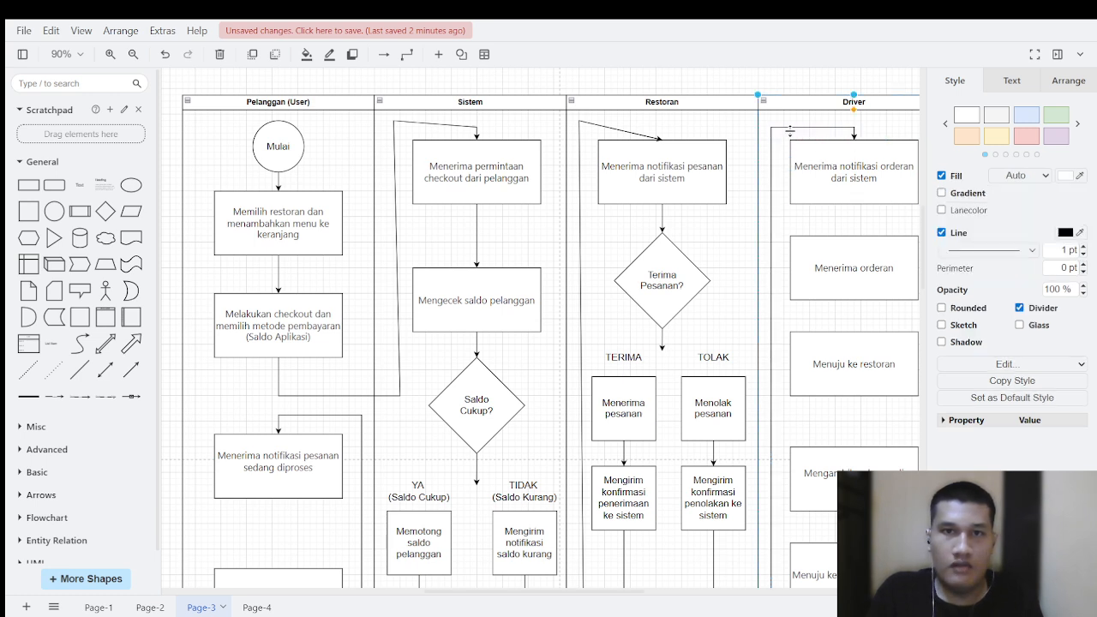
scroll(784, 340, "down", 6)
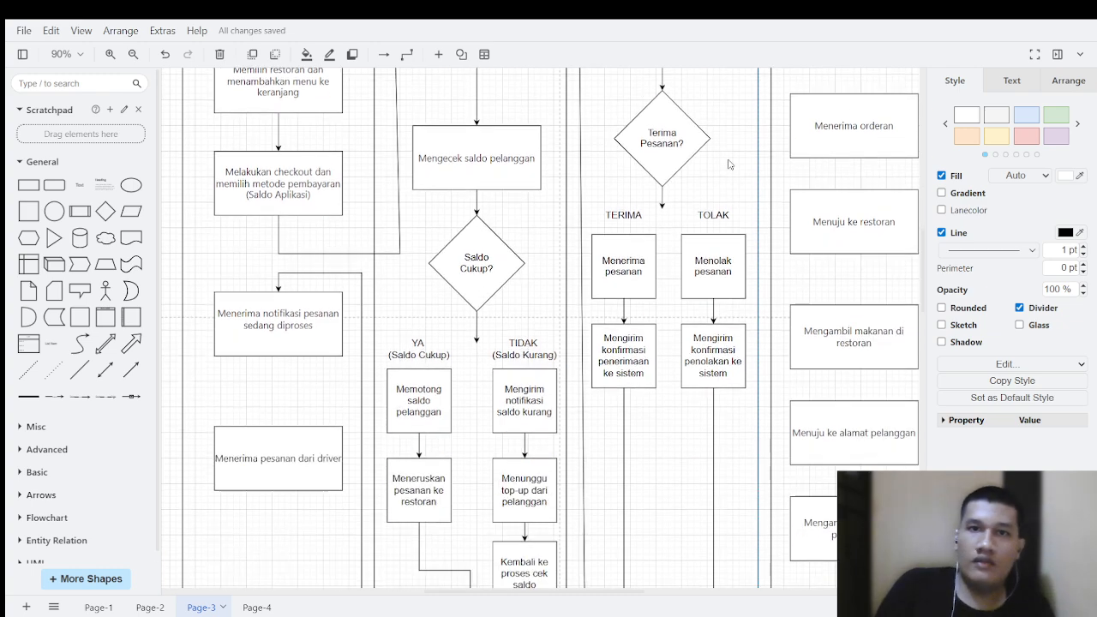
Step: Connect "Menerima notifikasi orderan dari sistem" down to "Menerima orderan" in the Driver lane with an arrow
scroll(784, 340, "down", 8)
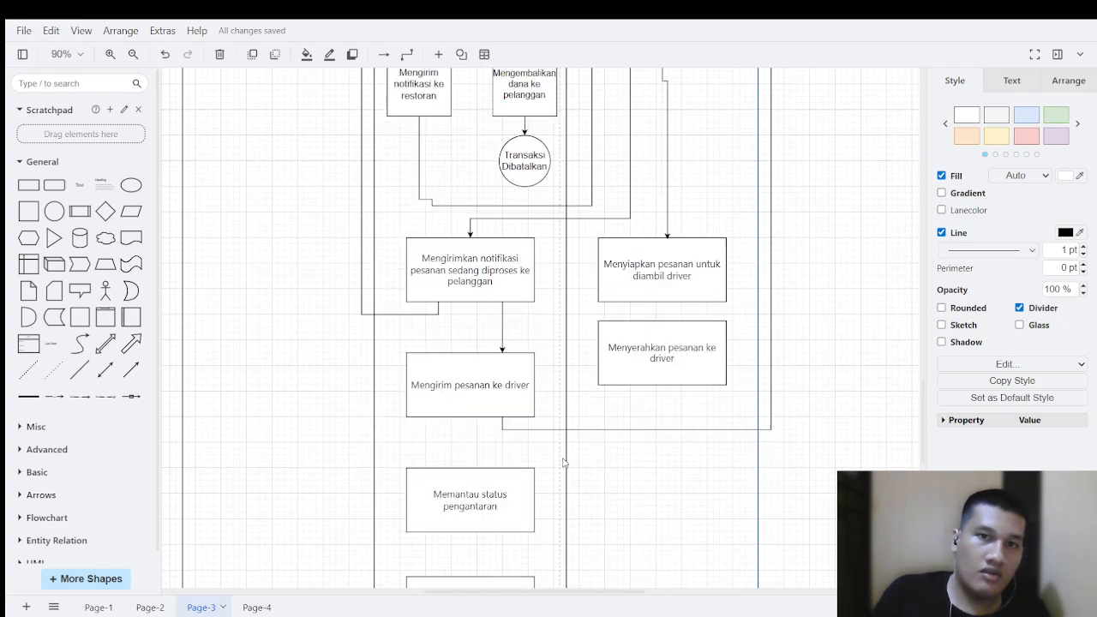
left_click(486, 394)
scroll(597, 288, "up", 5)
scroll(597, 288, "right", 3)
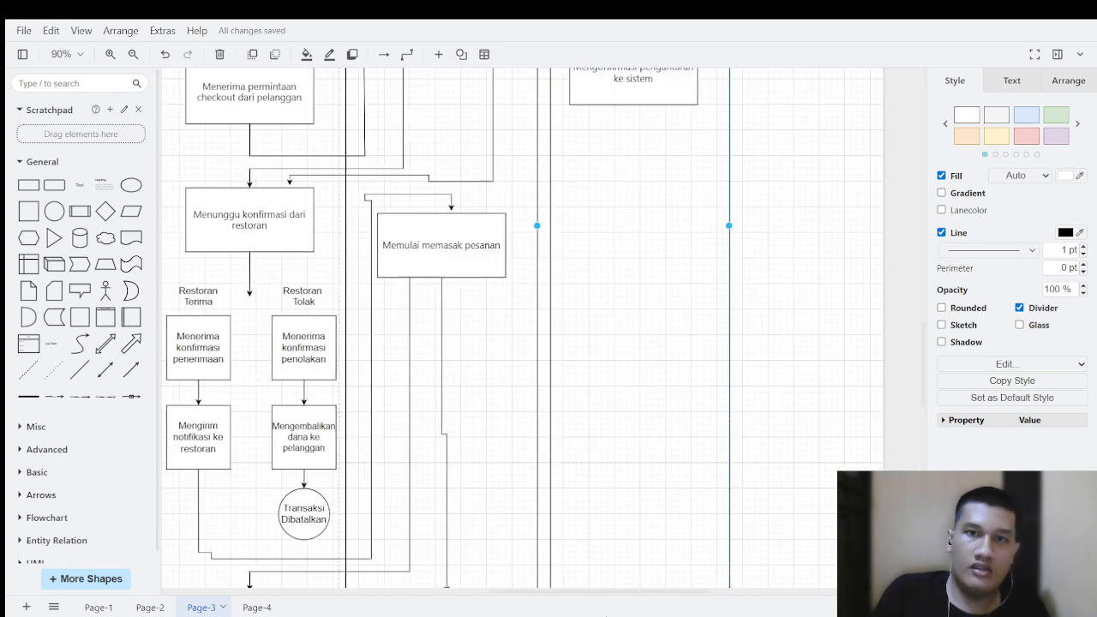
scroll(597, 287, "up", 5)
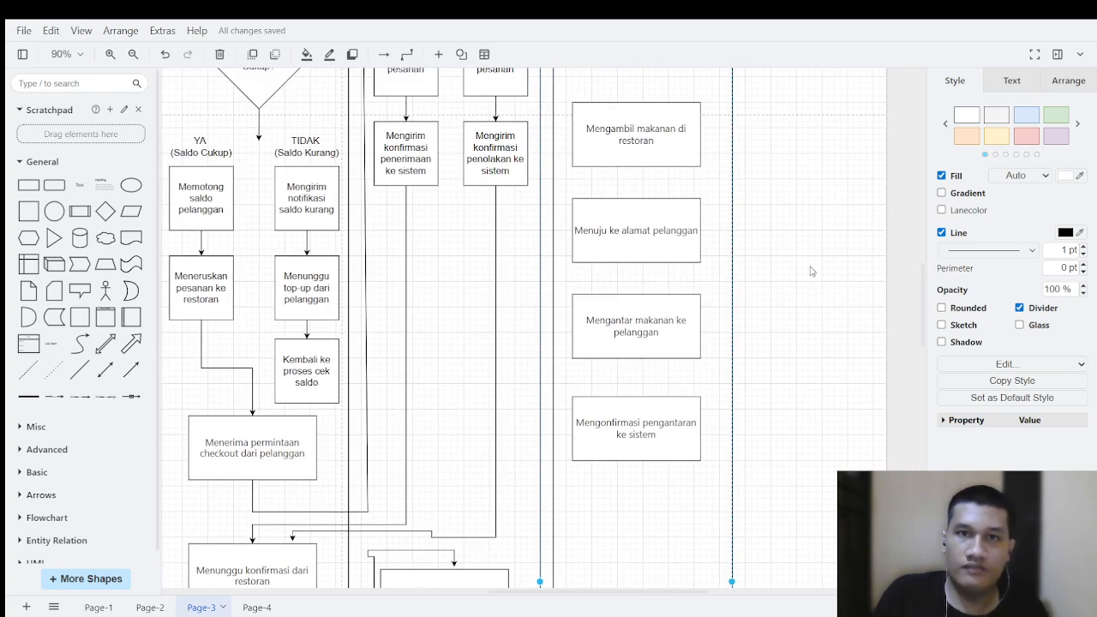
scroll(828, 350, "up", 5)
scroll(828, 350, "left", 1)
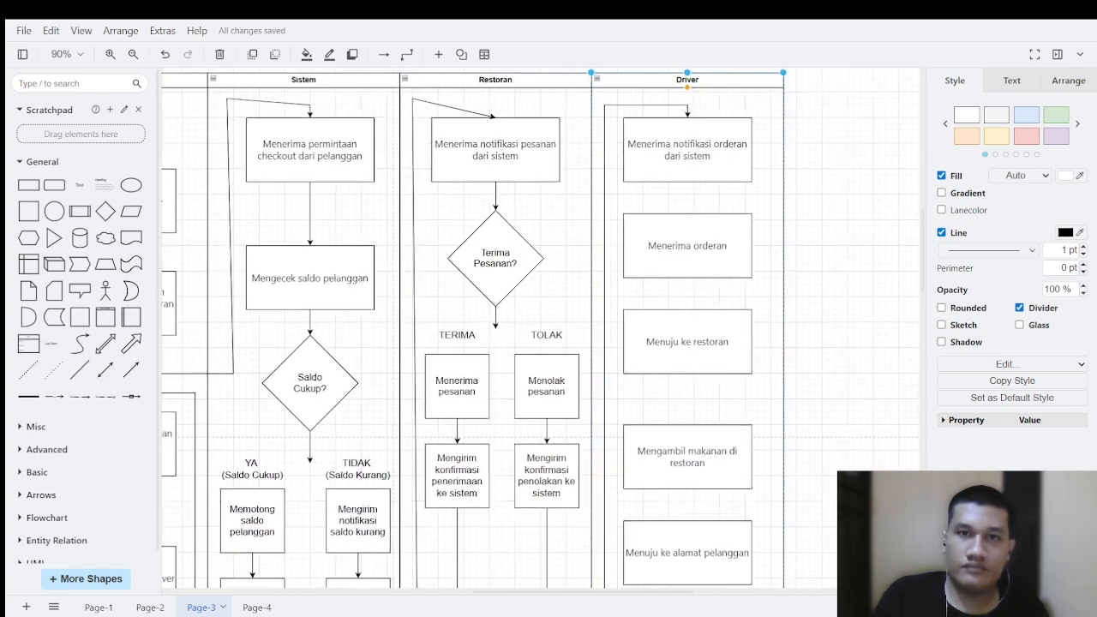
scroll(814, 539, "up", 1)
scroll(814, 540, "left", 1)
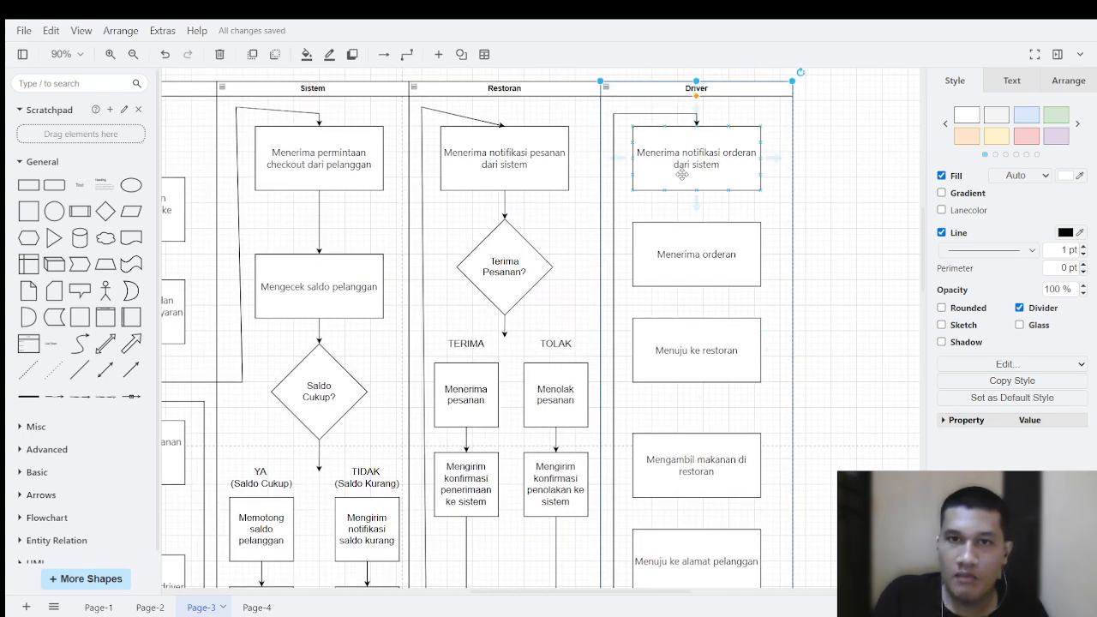
left_click_drag(696, 203, 696, 230)
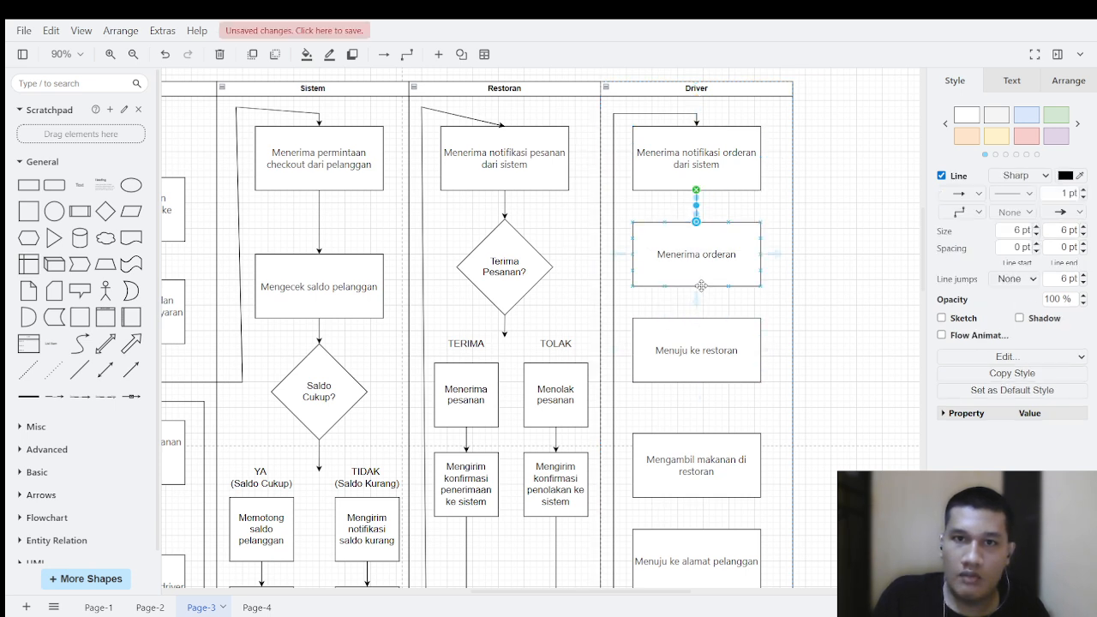
Step: Connect "Menerima orderan" to "Menuju ke restoran", and that box to "Mengambil makanan di restoran" with an arrow left of centre
left_click_drag(702, 278, 705, 297)
key("ctrl+z")
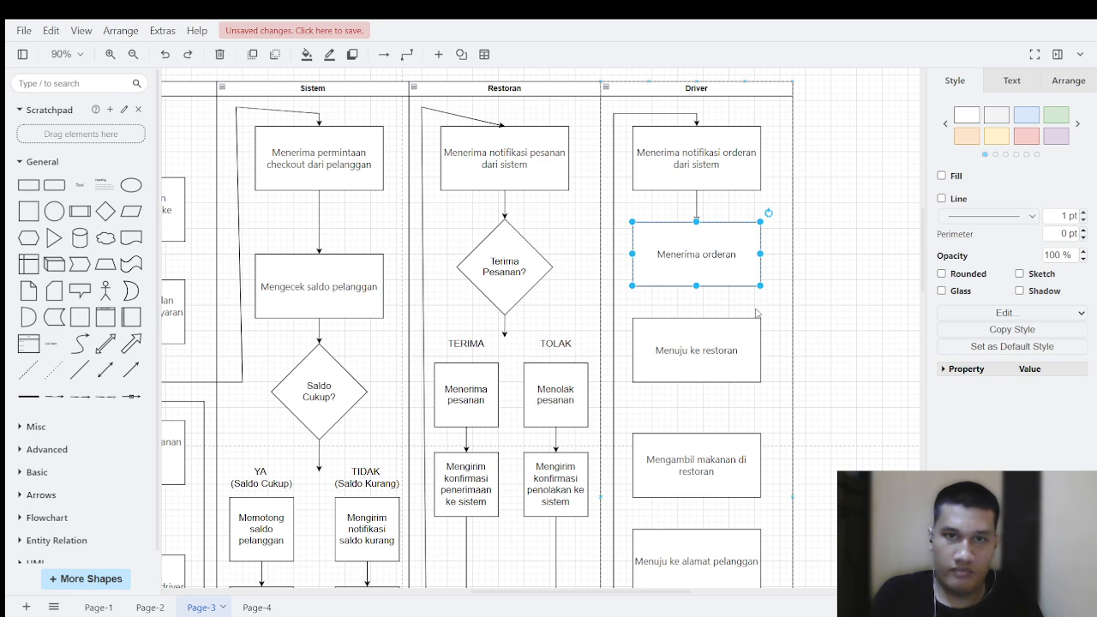
mouse_move(696, 297)
left_mouse_down()
mouse_move(707, 329)
mouse_move(697, 319)
left_mouse_up()
scroll(759, 305, "down", 1)
scroll(759, 305, "down", 3)
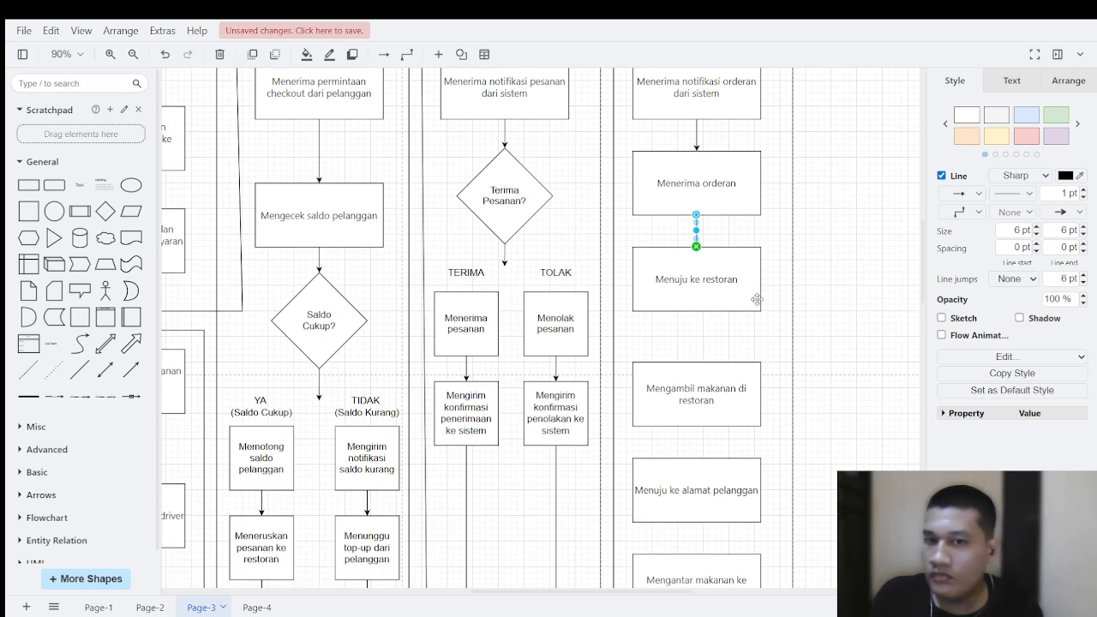
scroll(756, 299, "down", 6)
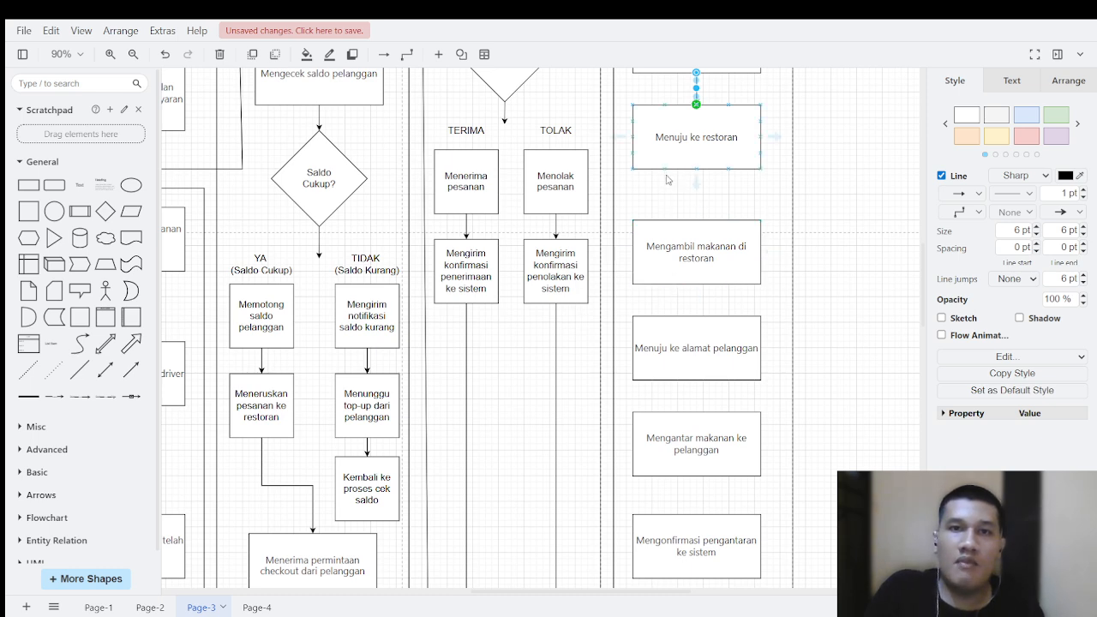
left_click(665, 214)
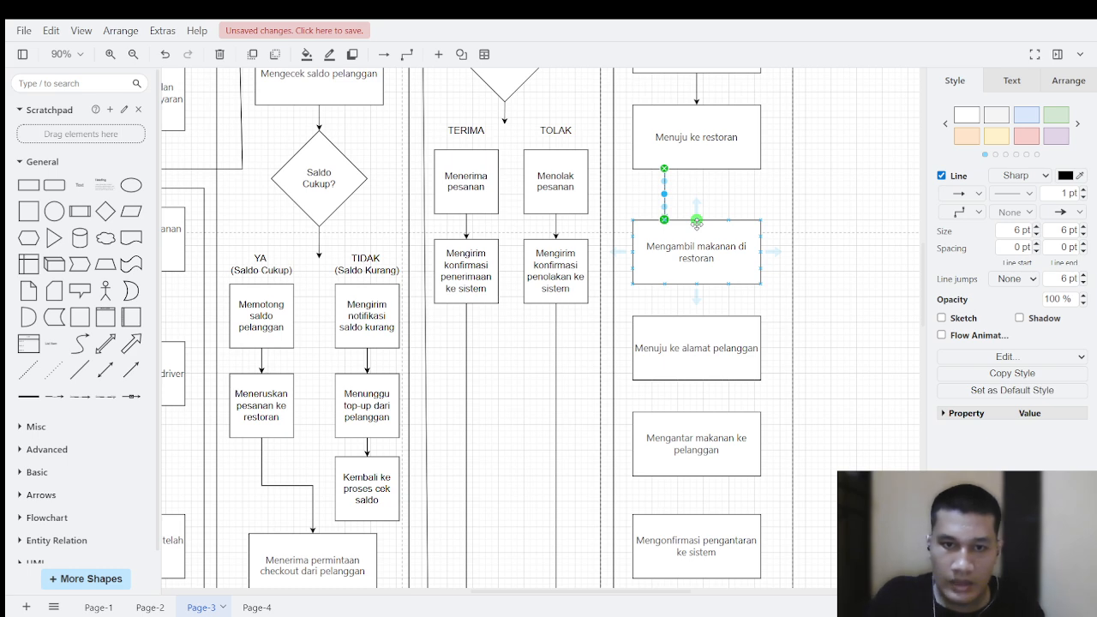
Step: Connect "Menyiapkan pesanan untuk diambil driver" down to "Menyerahkan pesanan ke driver" in the Restoran lane with an arrow
scroll(696, 223, "down", 12)
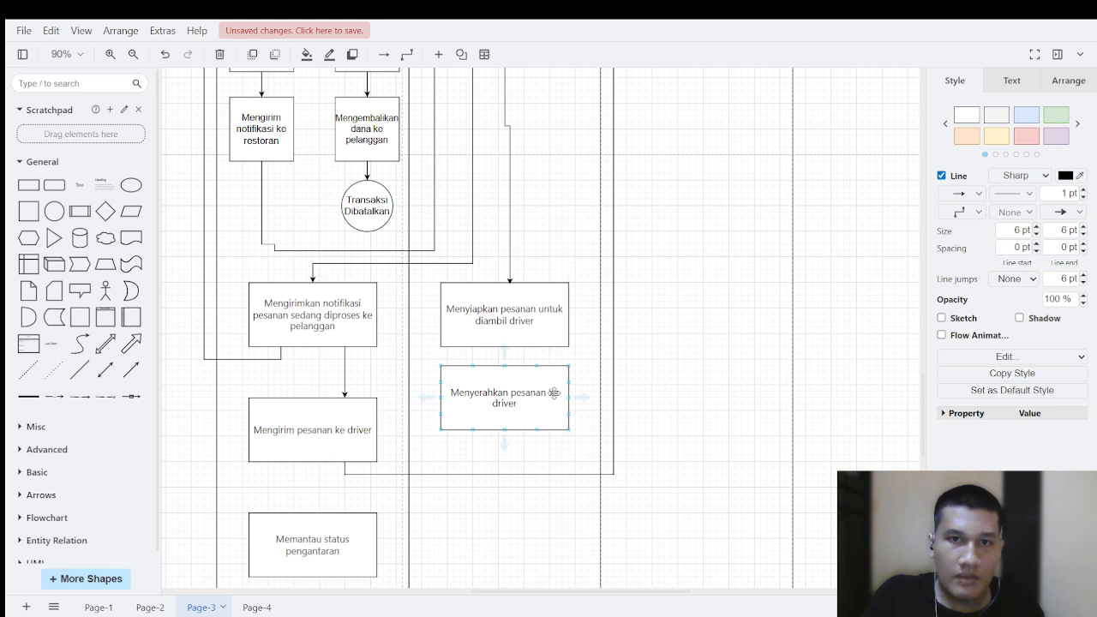
left_click(528, 334)
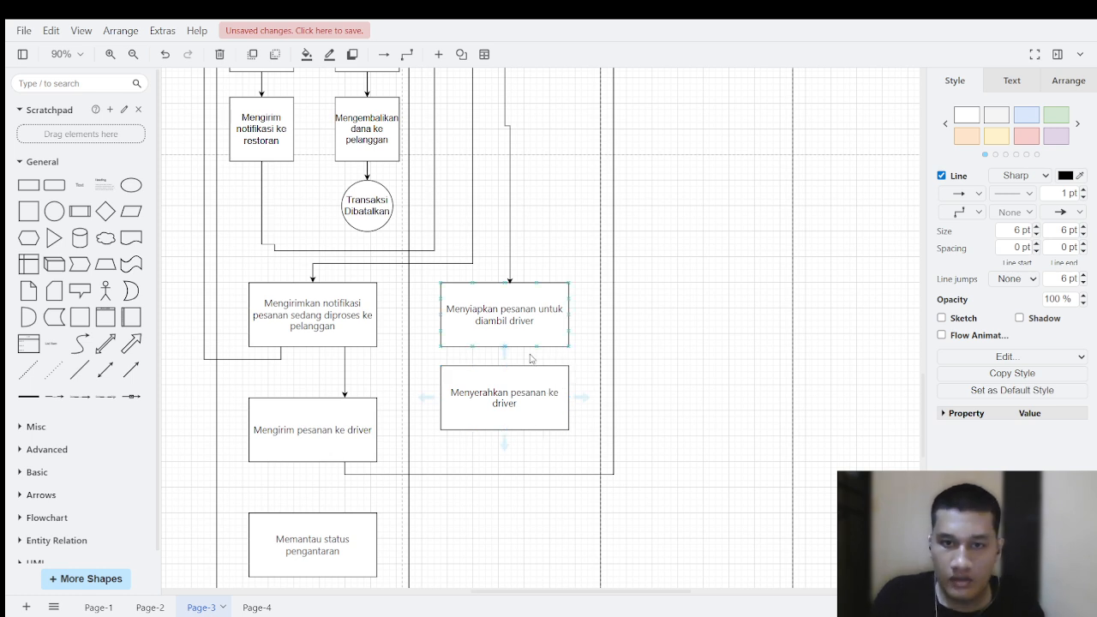
left_click(500, 334)
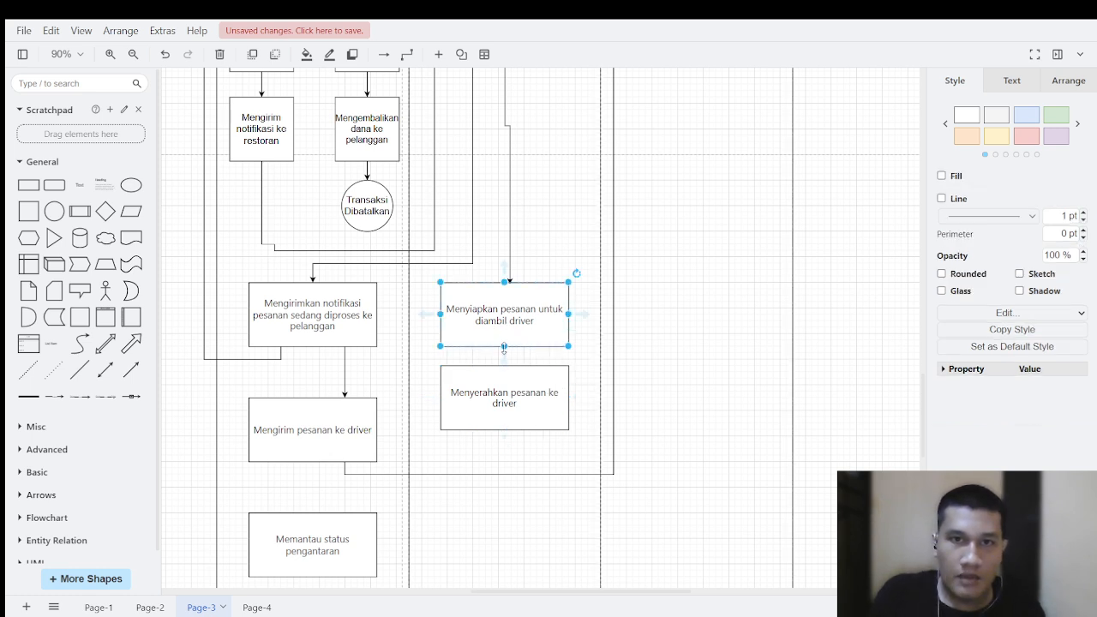
left_click_drag(504, 347, 511, 353)
key("ctrl+z")
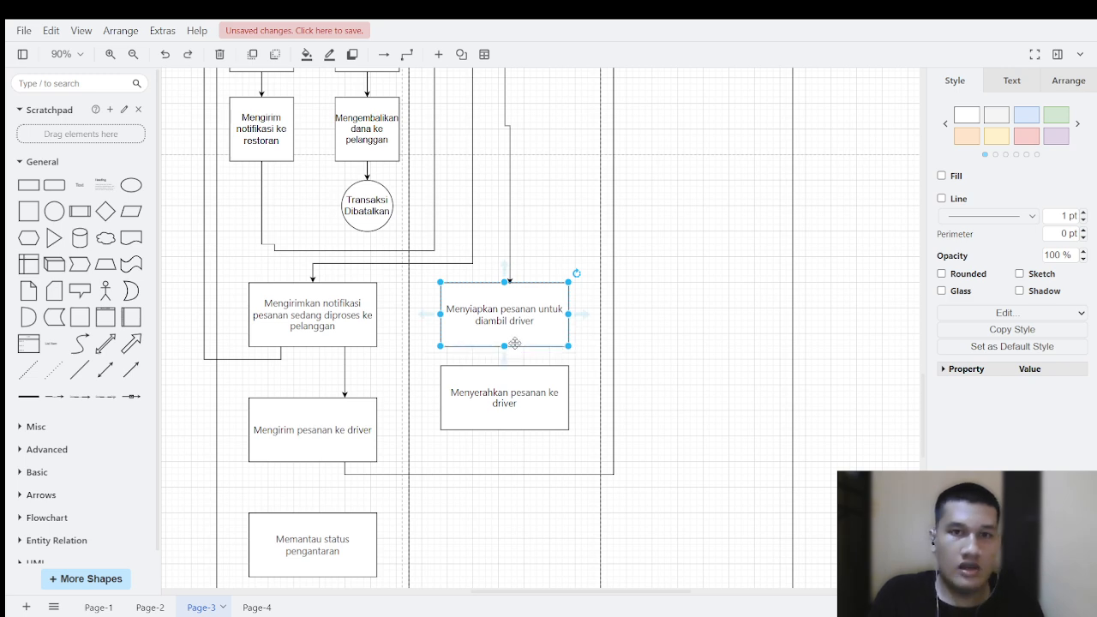
left_click(584, 342)
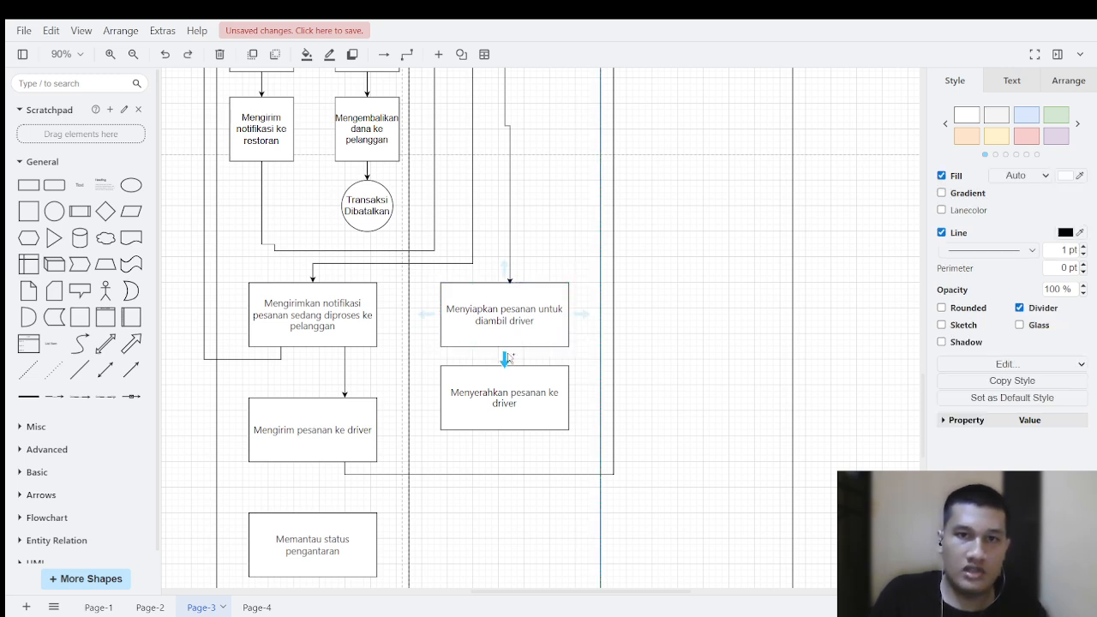
left_click_drag(505, 358, 505, 364)
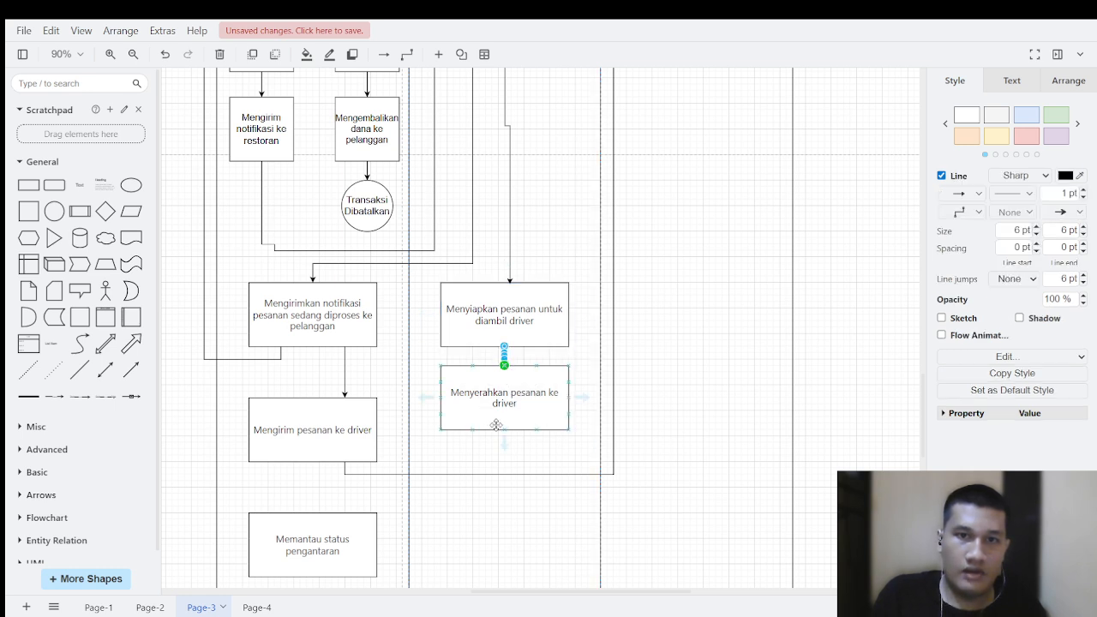
Step: Draw a connector from "Menyerahkan pesanan ke driver" up the Driver lane's outer side to the top of "Mengambil makanan di restoran"
left_click_drag(504, 443, 711, 219)
scroll(759, 272, "up", 4)
scroll(767, 279, "up", 8)
scroll(769, 267, "up", 2)
scroll(778, 252, "down", 10)
scroll(779, 224, "up", 8)
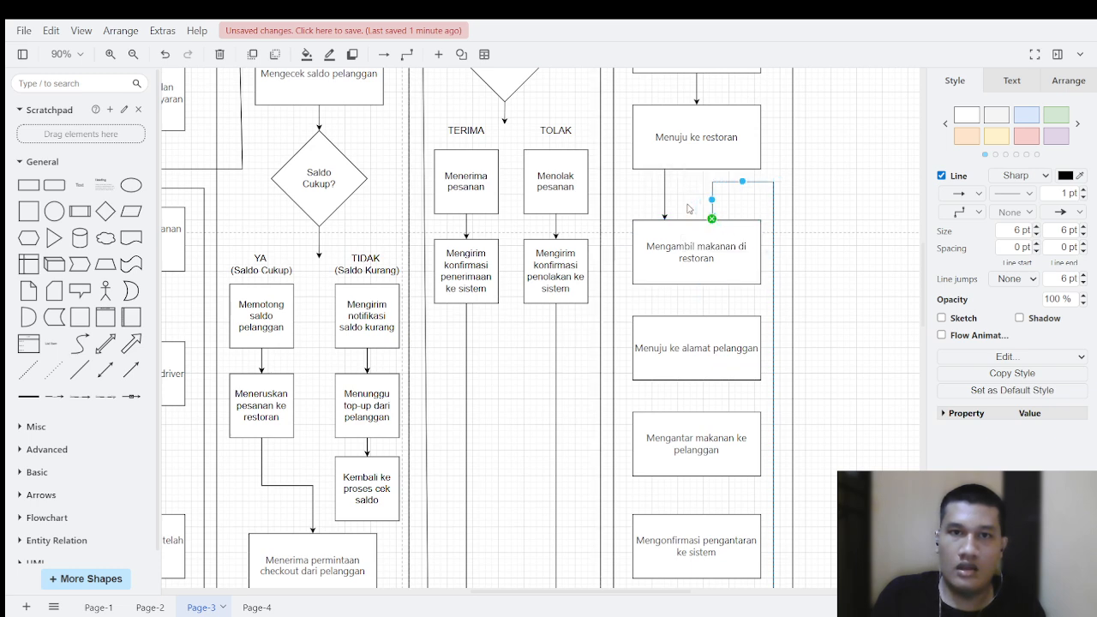
left_click(724, 252)
Step: Connect "Mengambil makanan di restoran" down to "Menuju ke alamat pelanggan" in the Driver lane with an arrow
scroll(726, 190, "down", 2)
scroll(726, 190, "down", 20)
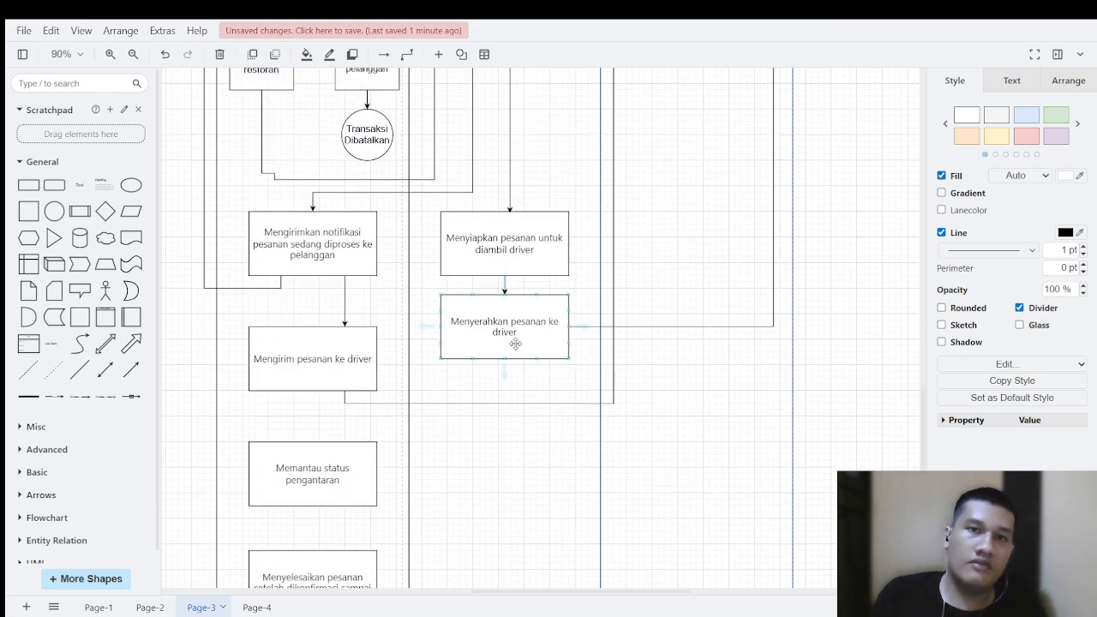
scroll(653, 326, "up", 15)
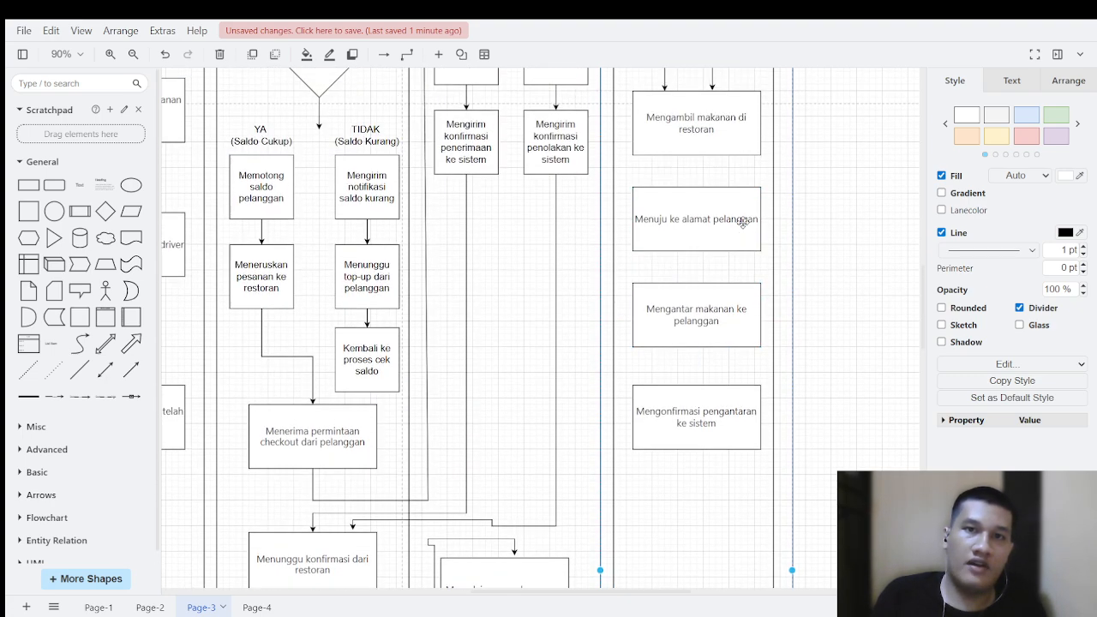
scroll(741, 220, "up", 4)
left_click(695, 257)
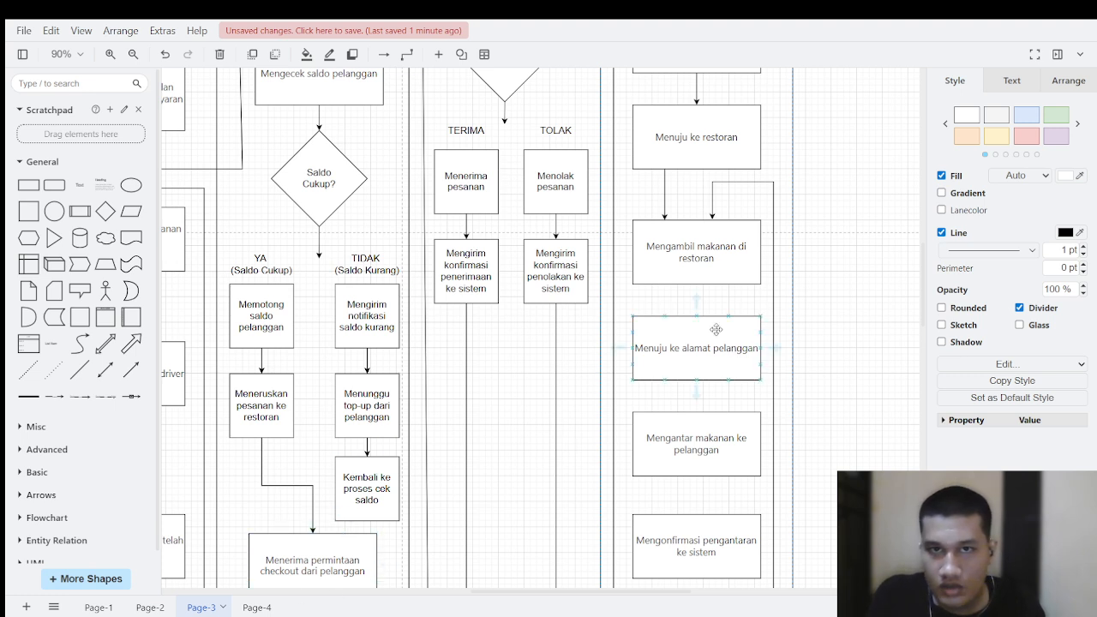
left_click_drag(697, 285, 695, 317)
Step: Connect "Menuju ke alamat pelanggan" to "Mengantar makanan ke pelanggan", and that box down to "Mengonfirmasi pengantaran ke sistem" with arrows
scroll(703, 326, "down", 2)
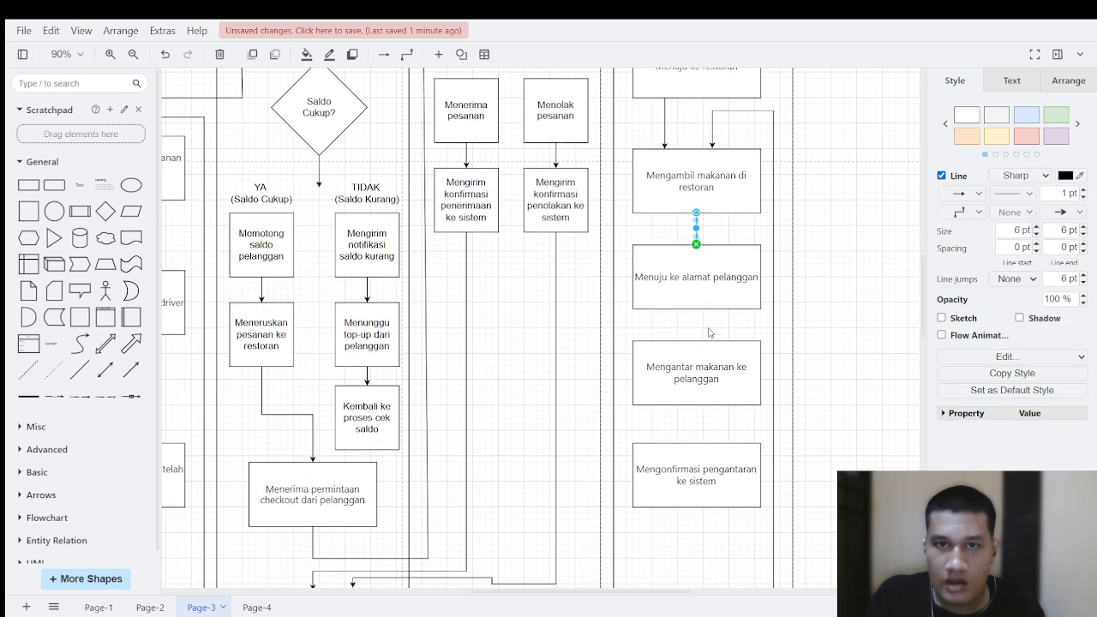
left_click(694, 319)
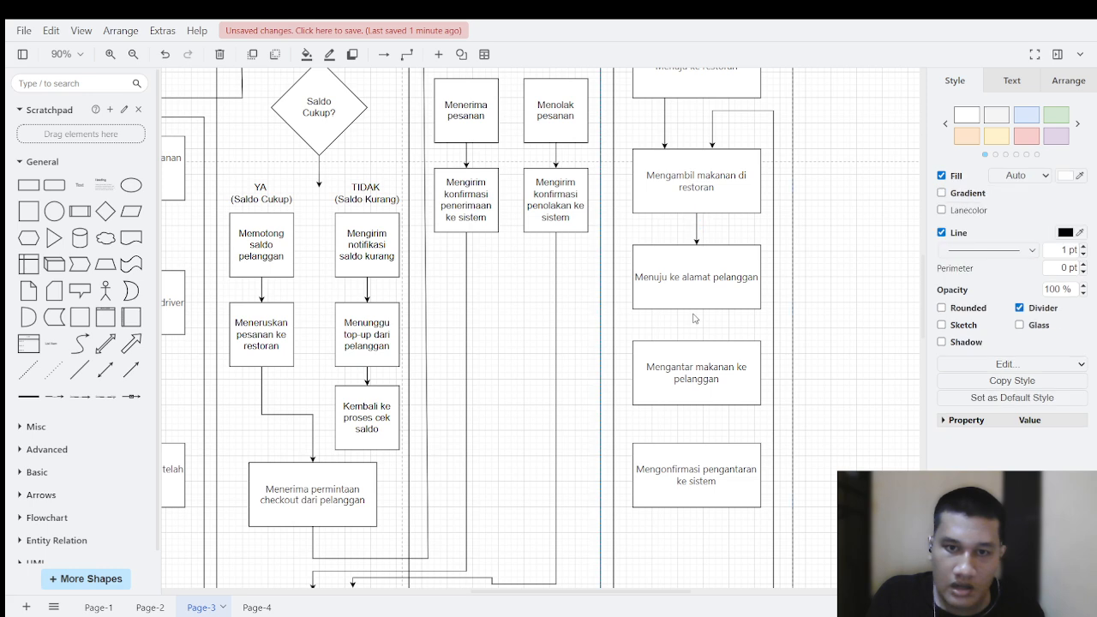
left_click(699, 304)
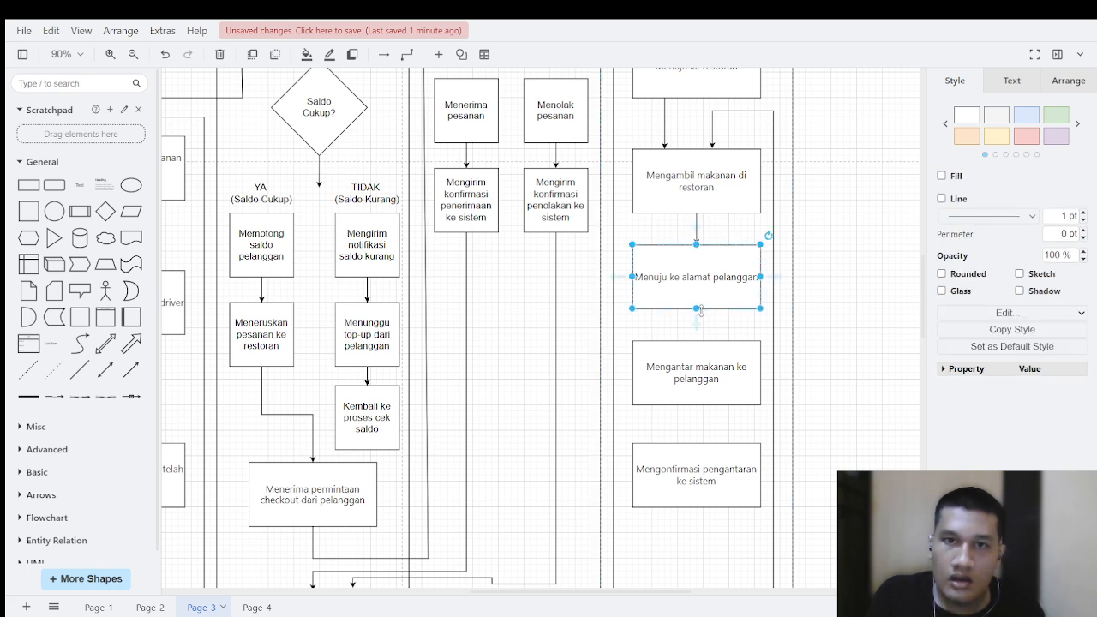
left_click_drag(697, 318, 696, 371)
scroll(706, 350, "down", 2)
left_click(697, 334)
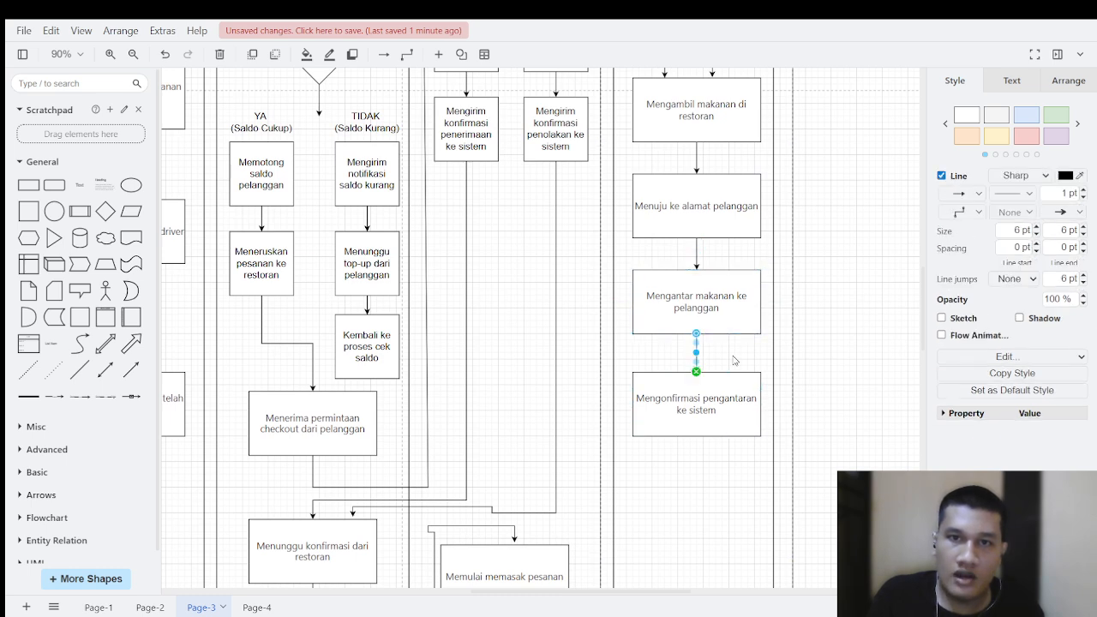
left_click(725, 334)
Step: Draw a connector from the bottom of "Mengantar makanan ke pelanggan" around outside the Driver lane to below "Menyelesaikan pesanan setelah dikonfirmasi sampai"
left_click(734, 336)
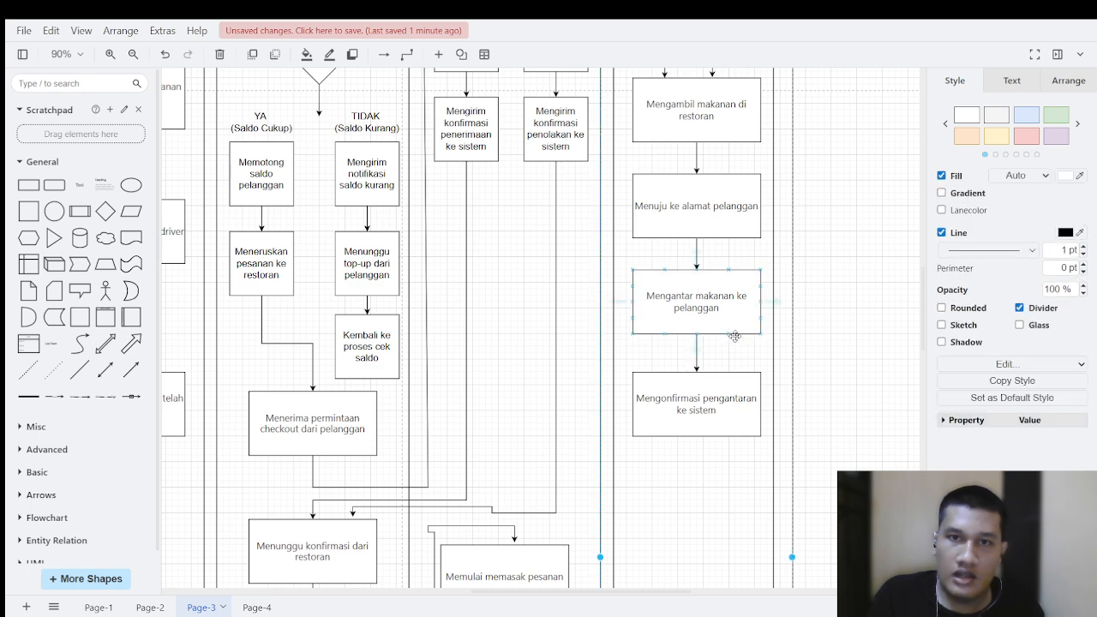
left_click_drag(739, 349, 306, 301)
scroll(796, 257, "up", 10)
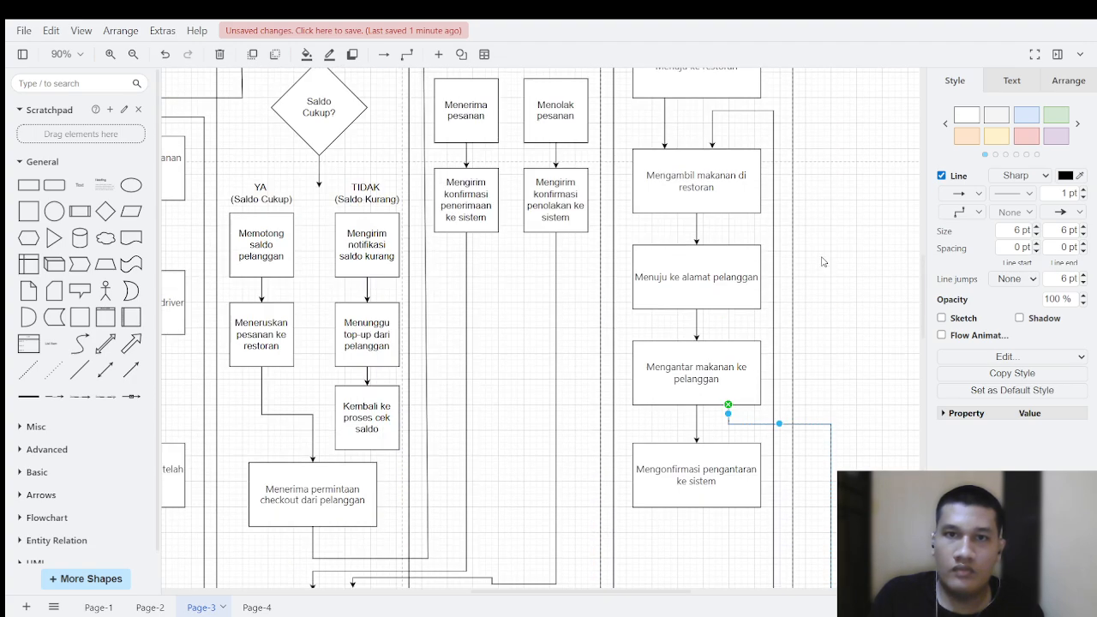
scroll(822, 322, "down", 10)
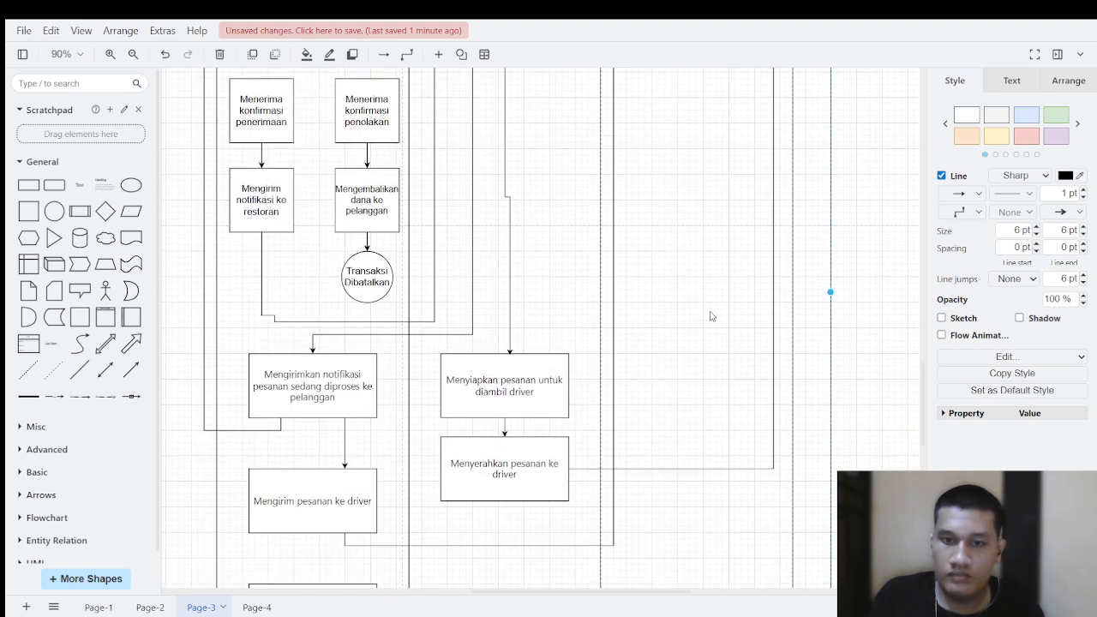
scroll(414, 341, "up", 1)
left_click_drag(321, 442, 746, 514)
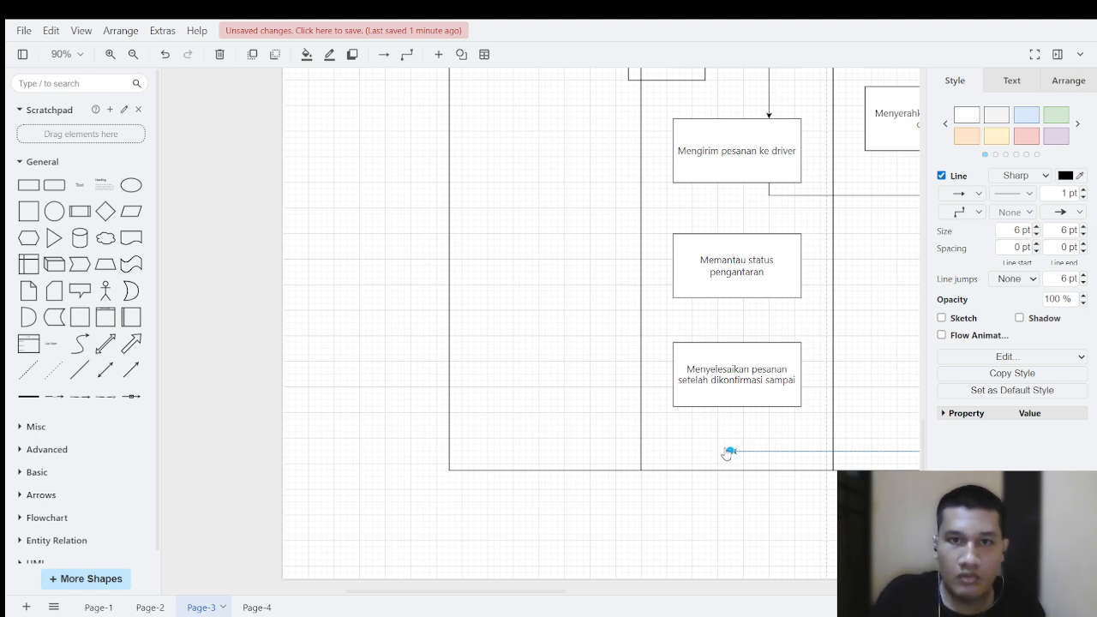
Step: Extend the delivery connector along the bottom of the lanes past the Pelanggan lane and route it up the lane's outer side
left_click_drag(735, 455, 369, 445)
scroll(392, 463, "up", 1)
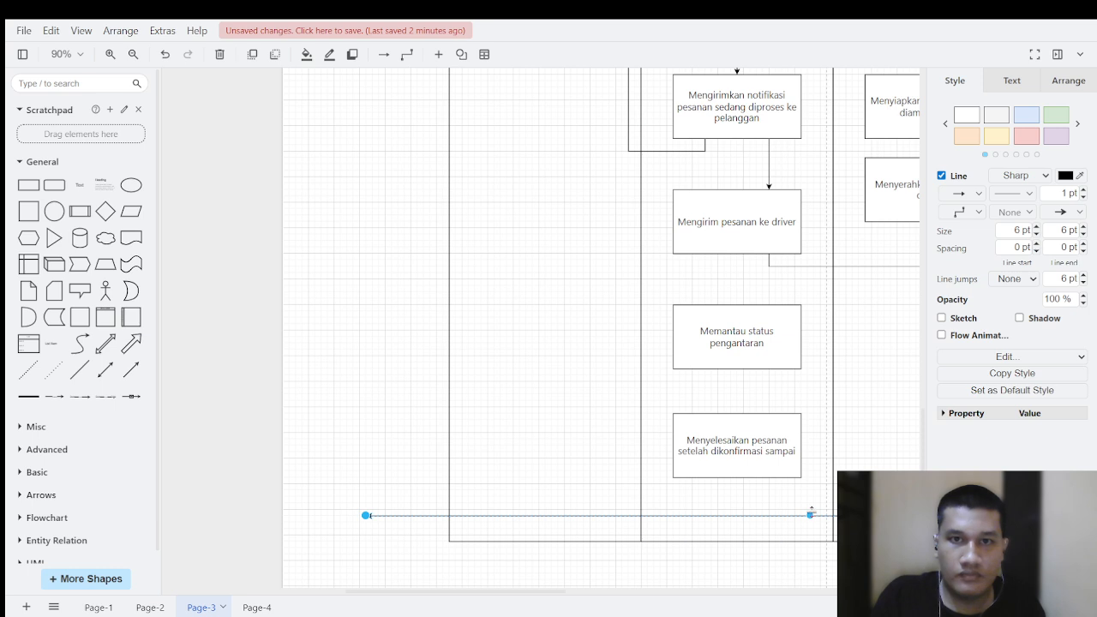
left_click_drag(810, 514, 384, 176)
scroll(358, 342, "up", 2)
scroll(365, 506, "down", 2)
left_click(359, 505)
scroll(374, 311, "up", 4)
scroll(366, 275, "up", 4)
scroll(384, 177, "up", 1)
scroll(419, 377, "down", 6)
scroll(409, 433, "down", 3)
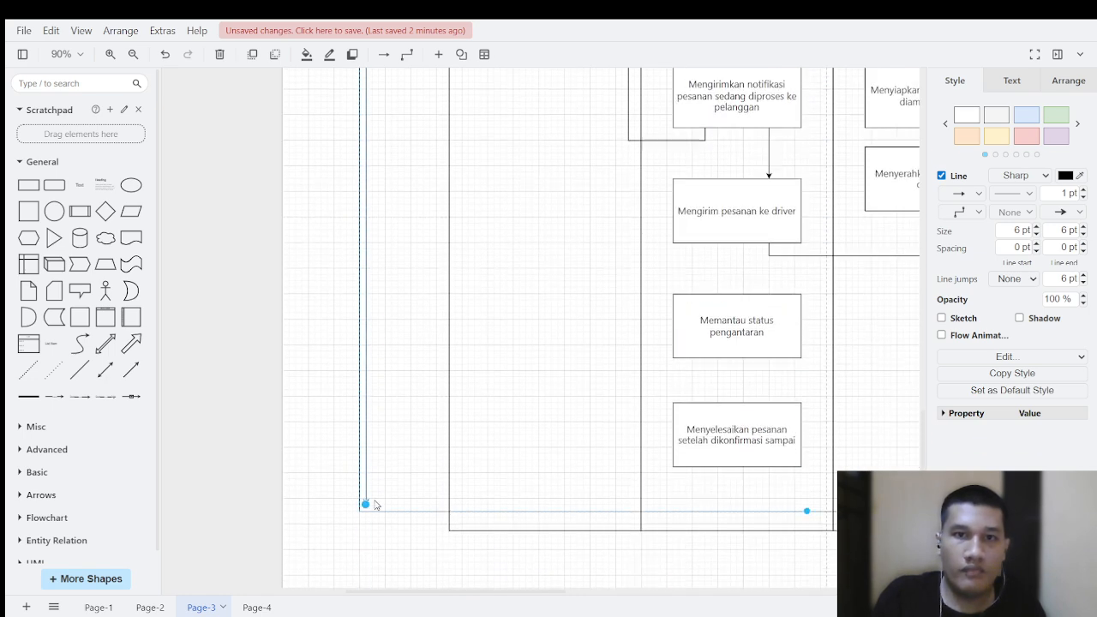
Step: Bring the delivery connector's arrowhead into the Pelanggan lane so it enters "Menerima pesanan dari driver" from above
left_click_drag(366, 505, 506, 298)
scroll(419, 240, "up", 7)
scroll(402, 172, "up", 3)
scroll(411, 167, "up", 1)
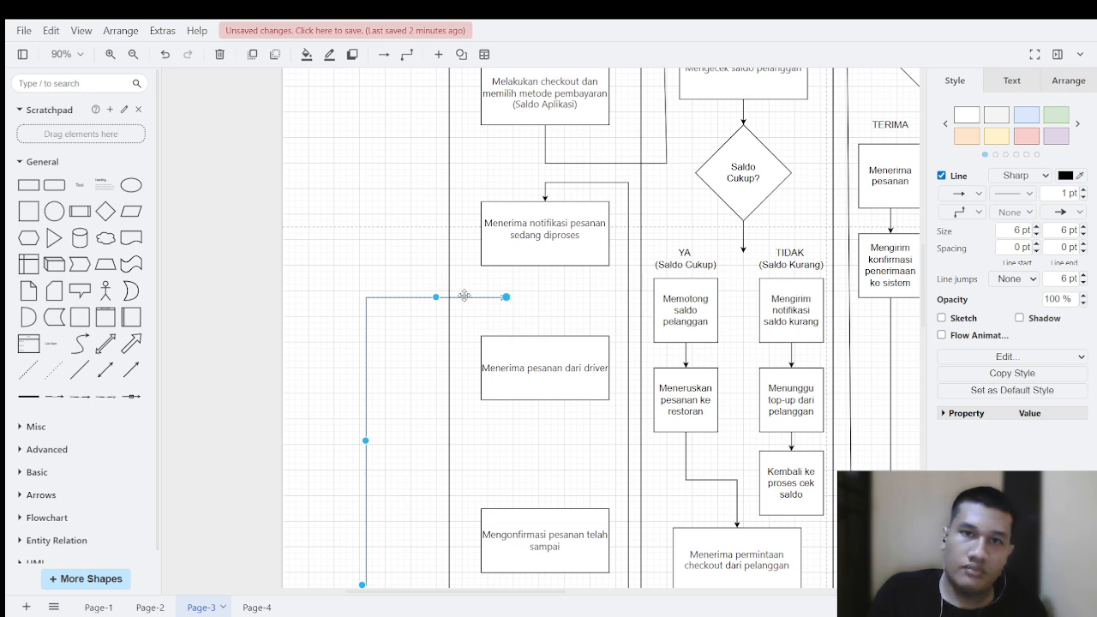
left_click_drag(436, 297, 507, 336)
left_click(553, 312)
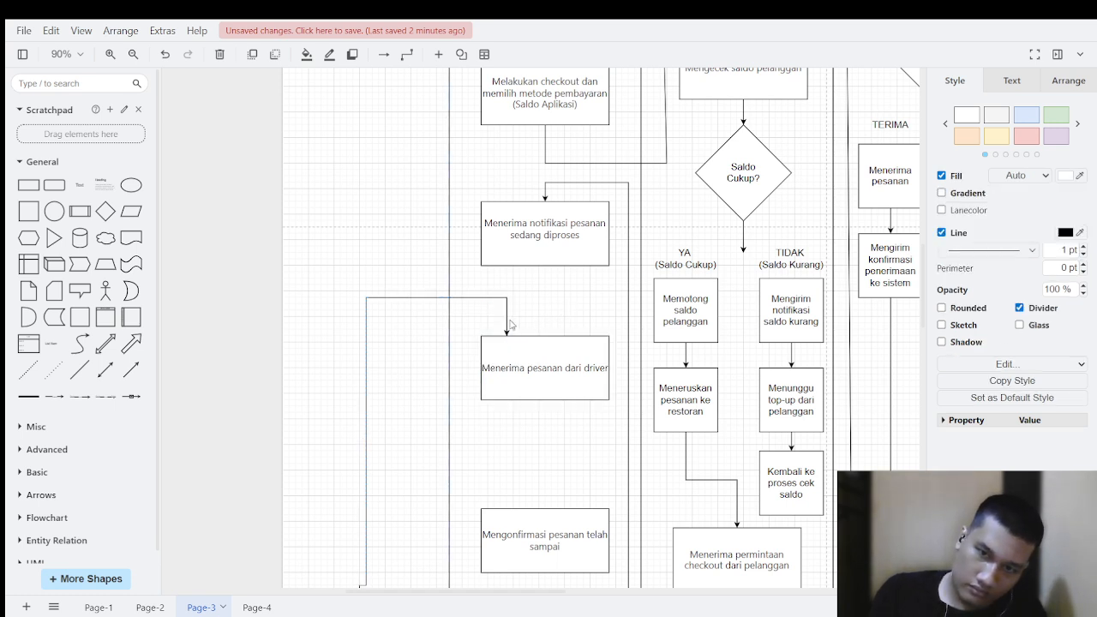
Step: Connect "Menerima notifikasi pesanan sedang diproses" down to "Menerima pesanan dari driver" with an arrow right of centre
left_click(569, 251)
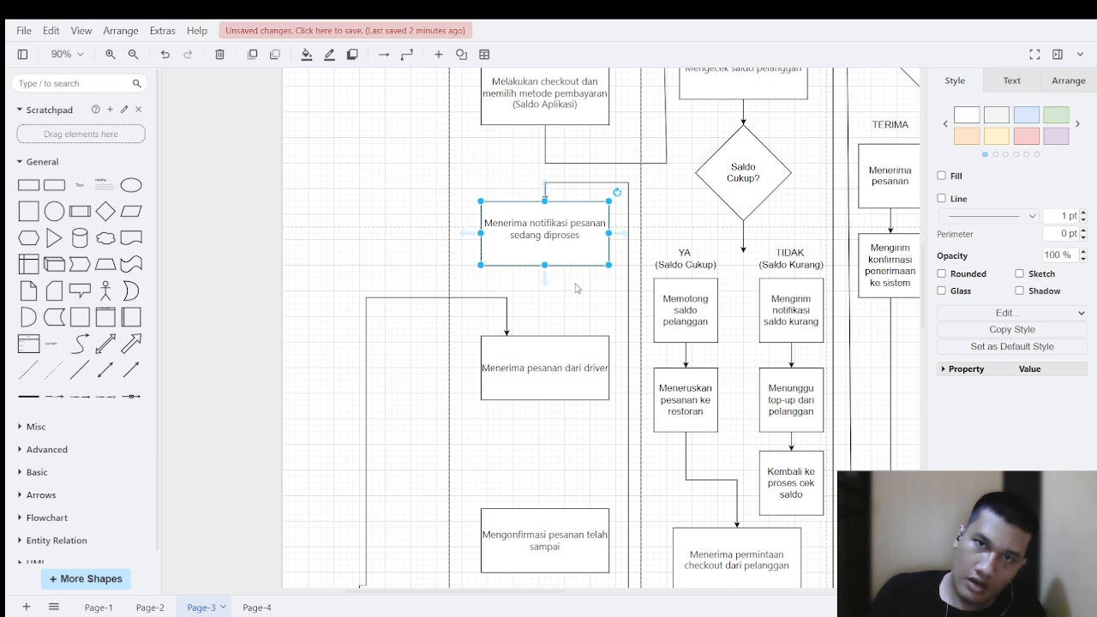
left_click_drag(575, 263, 576, 335)
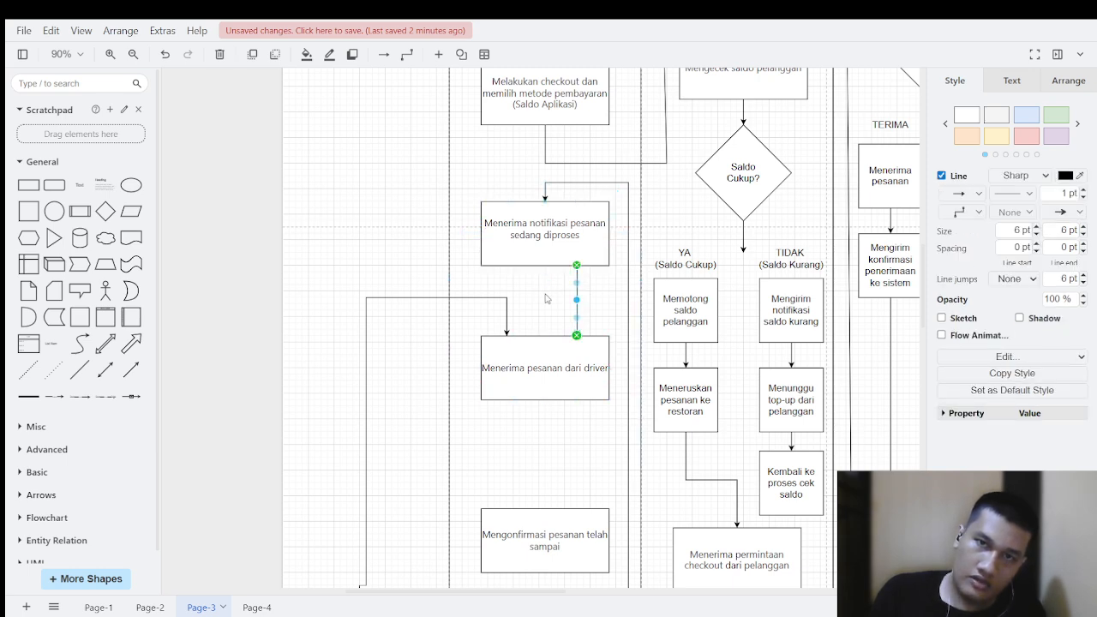
left_click(377, 242)
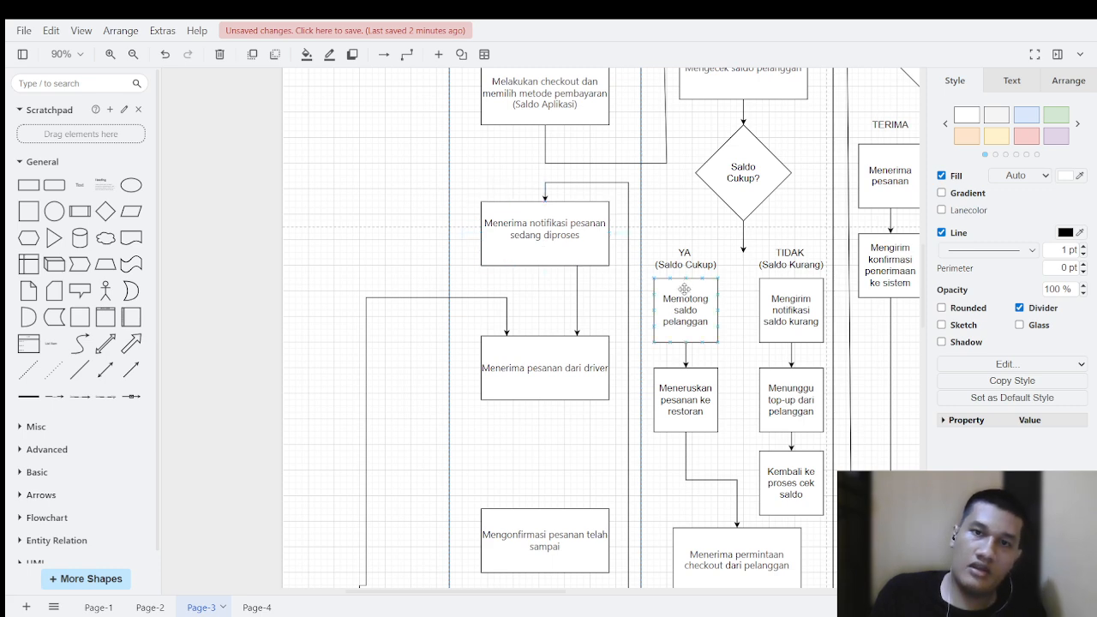
Step: Connect "Menerima pesanan dari driver" down to "Mengonfirmasi pesanan telah sampai" with a straight arrow right of centre
scroll(684, 289, "down", 3)
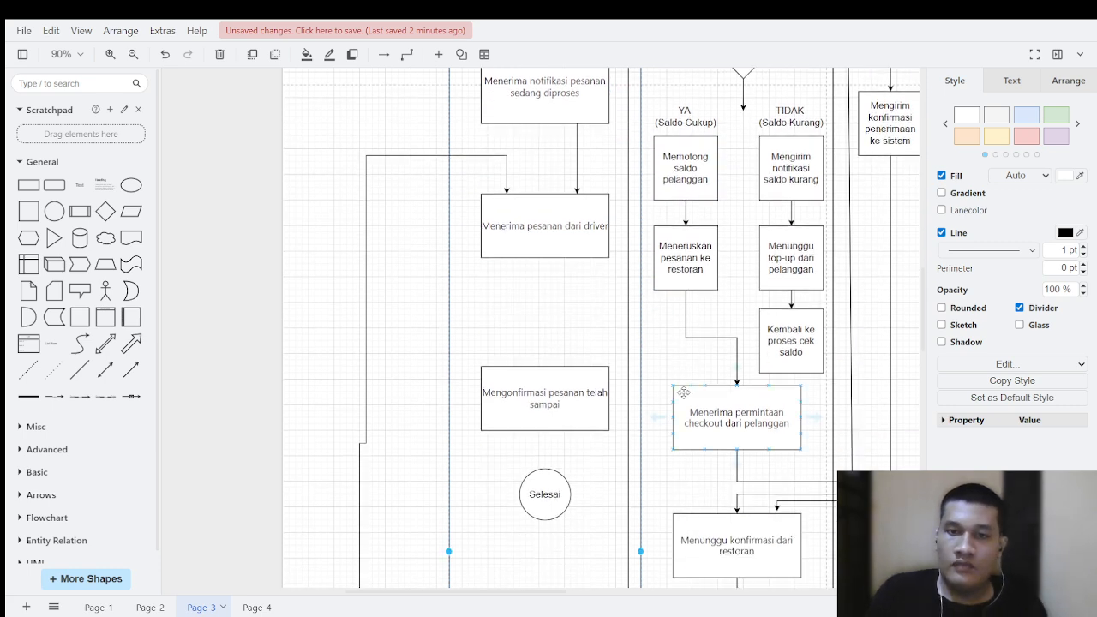
left_click(553, 246)
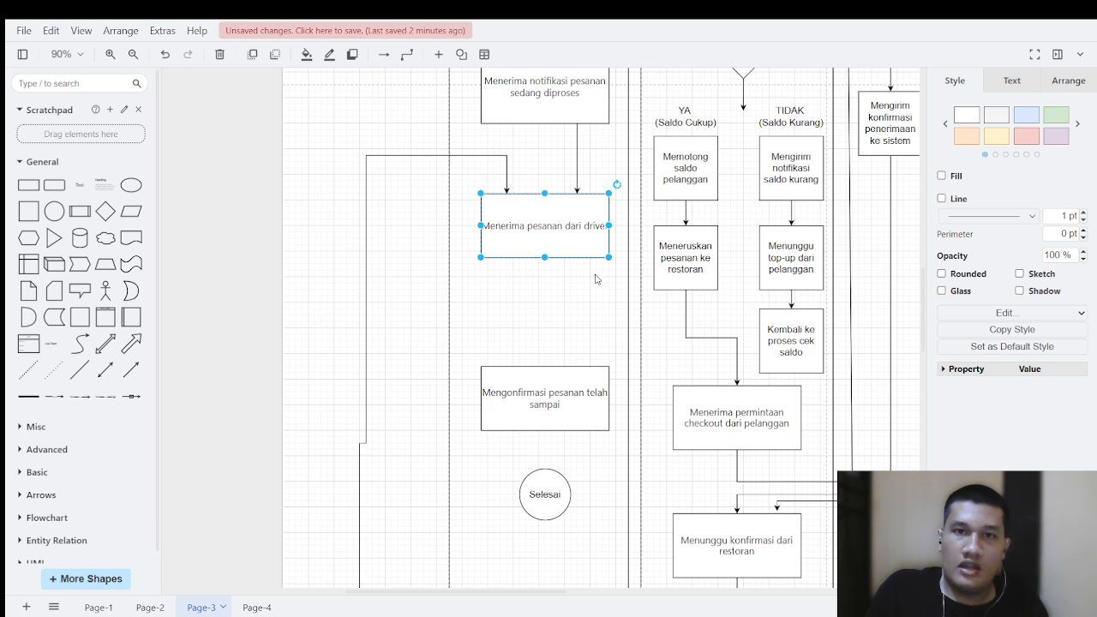
left_click(577, 267)
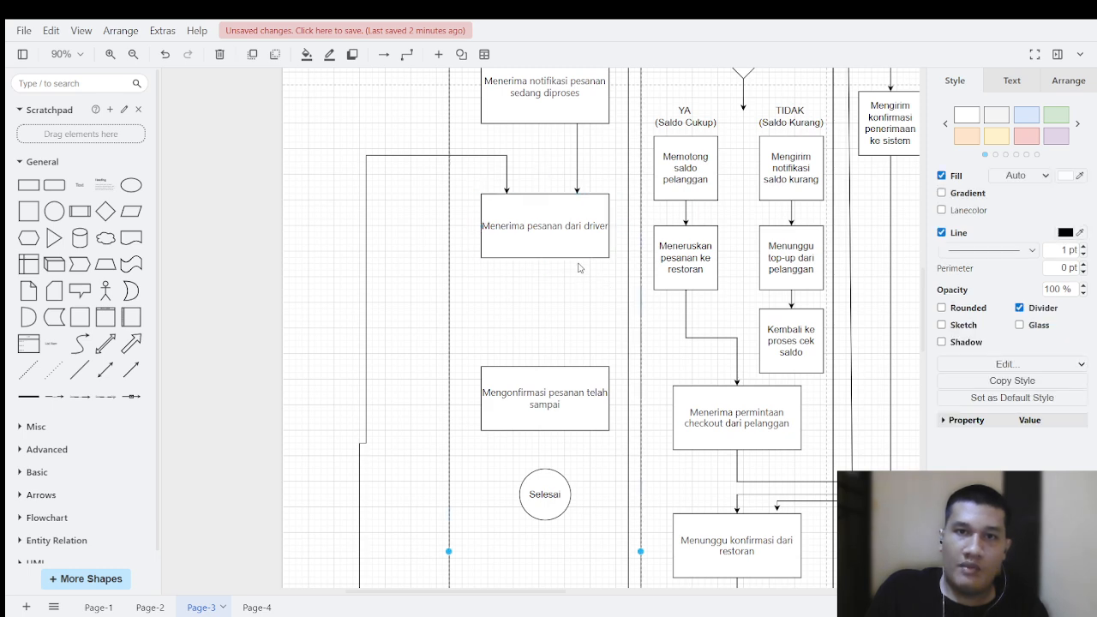
left_click_drag(577, 260, 580, 365)
left_click(550, 328)
Step: Connect "Mengirim pesanan ke driver" to "Memantau status pengantaran", and that box to "Menyelesaikan pesanan setelah dikonfirmasi sampai" with arrows
scroll(551, 327, "down", 5)
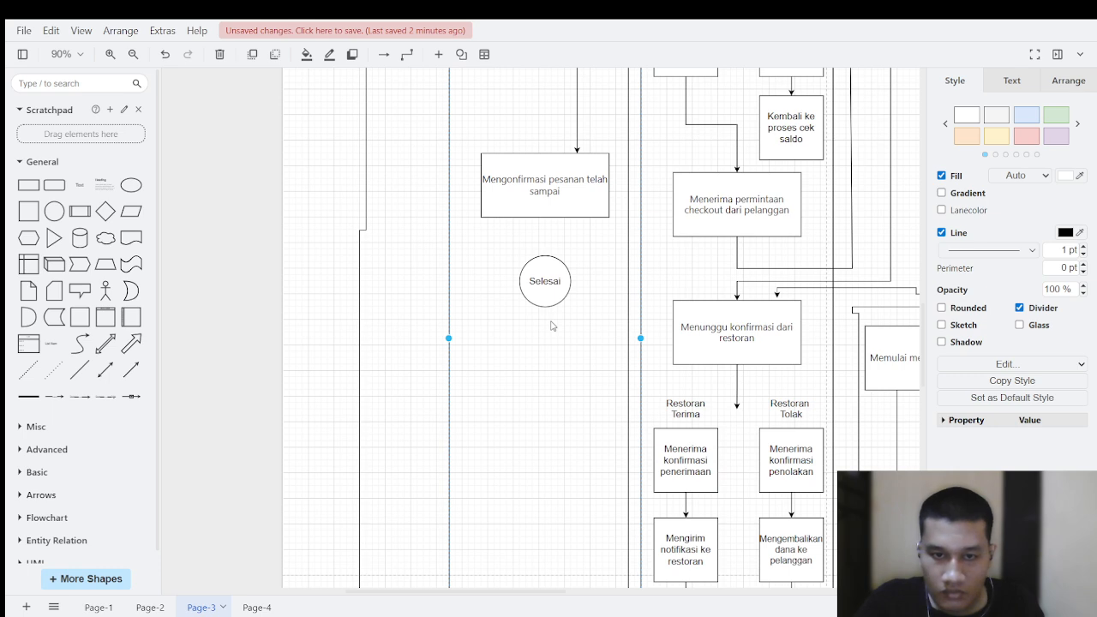
scroll(552, 326, "down", 10)
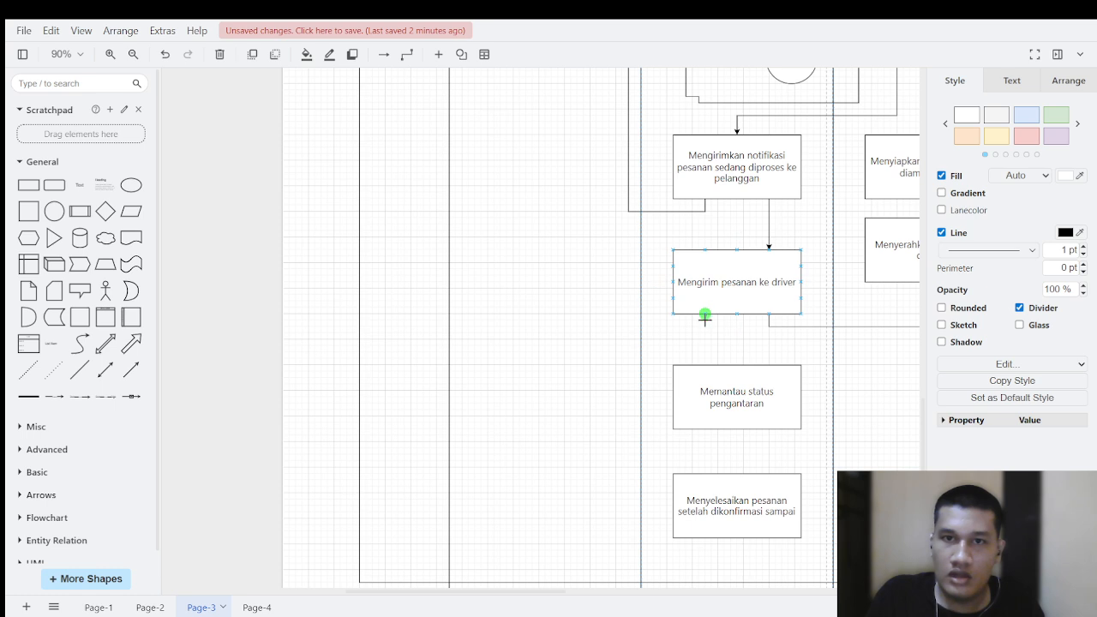
left_click_drag(704, 315, 711, 369)
scroll(741, 353, "down", 1)
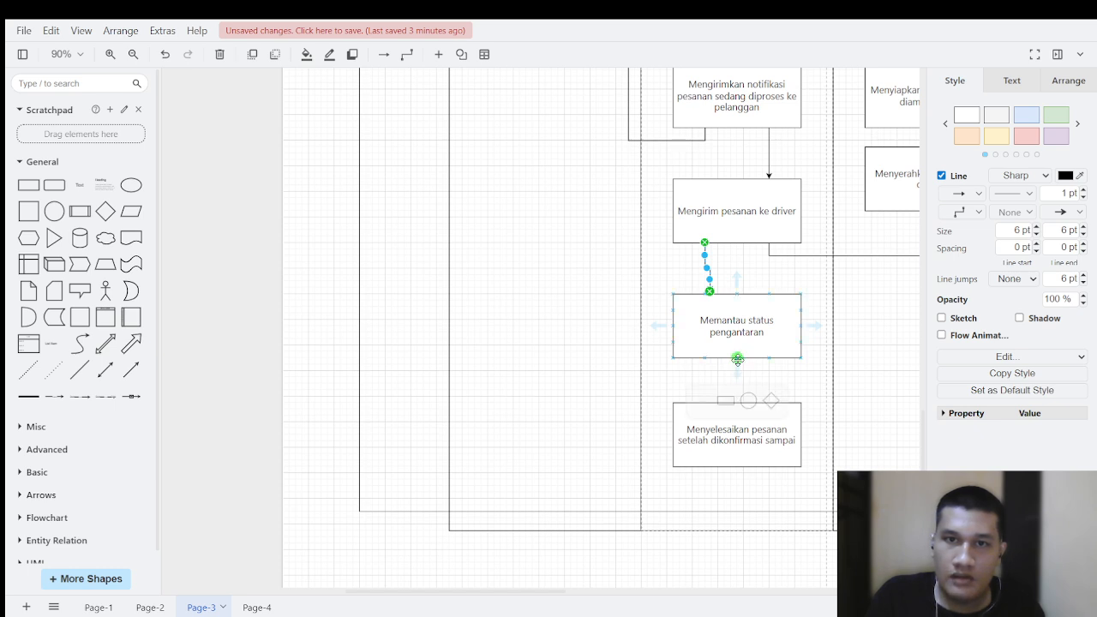
left_click_drag(736, 359, 736, 402)
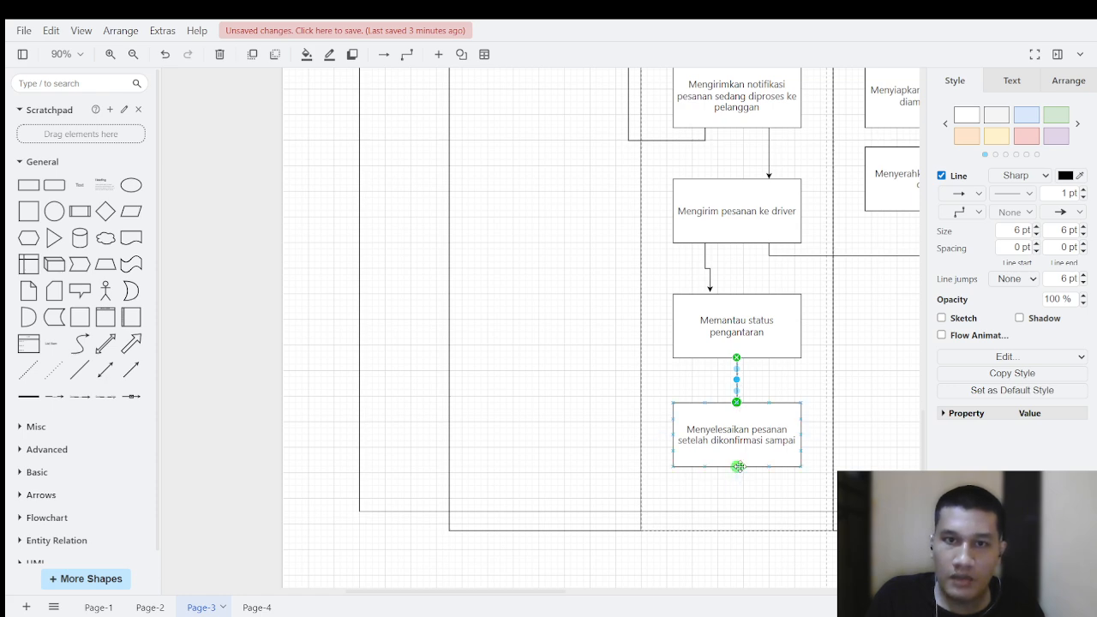
Step: Connect the bottom of "Menyelesaikan pesanan setelah dikonfirmasi sampai" to the top of "Mengonfirmasi pesanan telah sampai", routing the arrow up outside the Pelanggan lane
left_click_drag(737, 467, 499, 231)
scroll(403, 277, "up", 5)
scroll(402, 209, "up", 4)
scroll(537, 385, "down", 4)
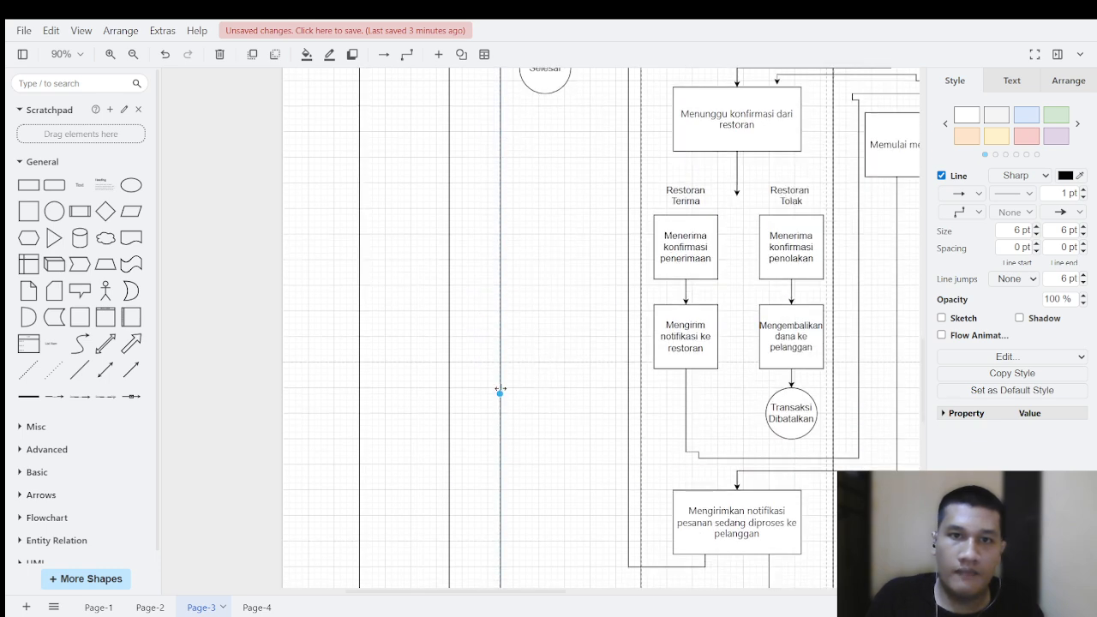
left_click_drag(499, 396, 415, 240)
scroll(440, 179, "up", 4)
scroll(482, 264, "down", 2)
scroll(486, 175, "up", 2)
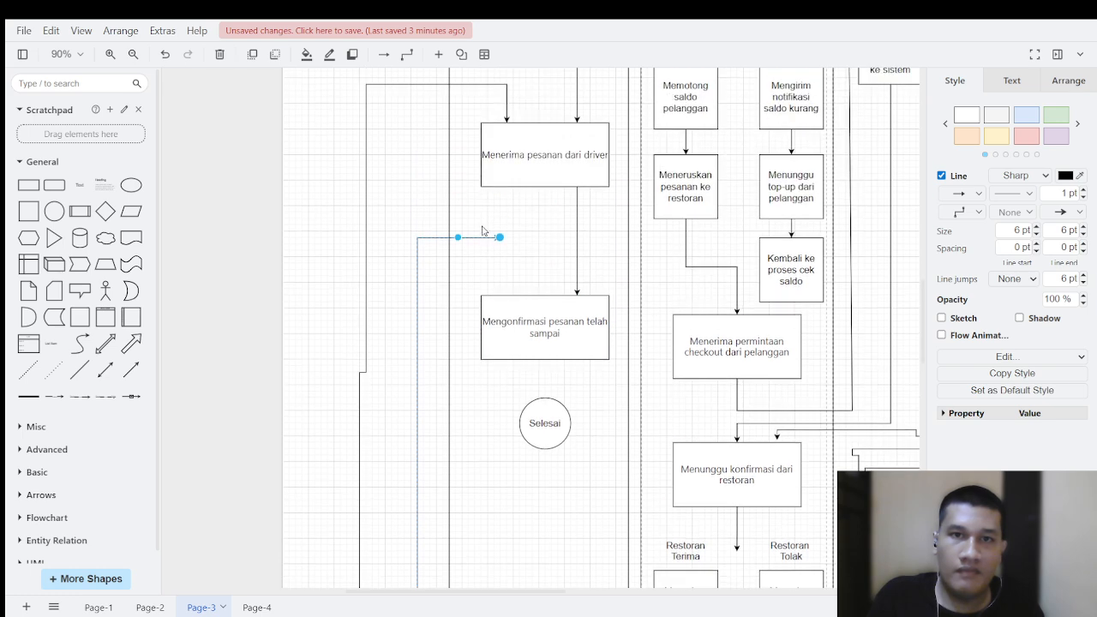
left_click_drag(499, 239, 523, 295)
left_click(549, 274)
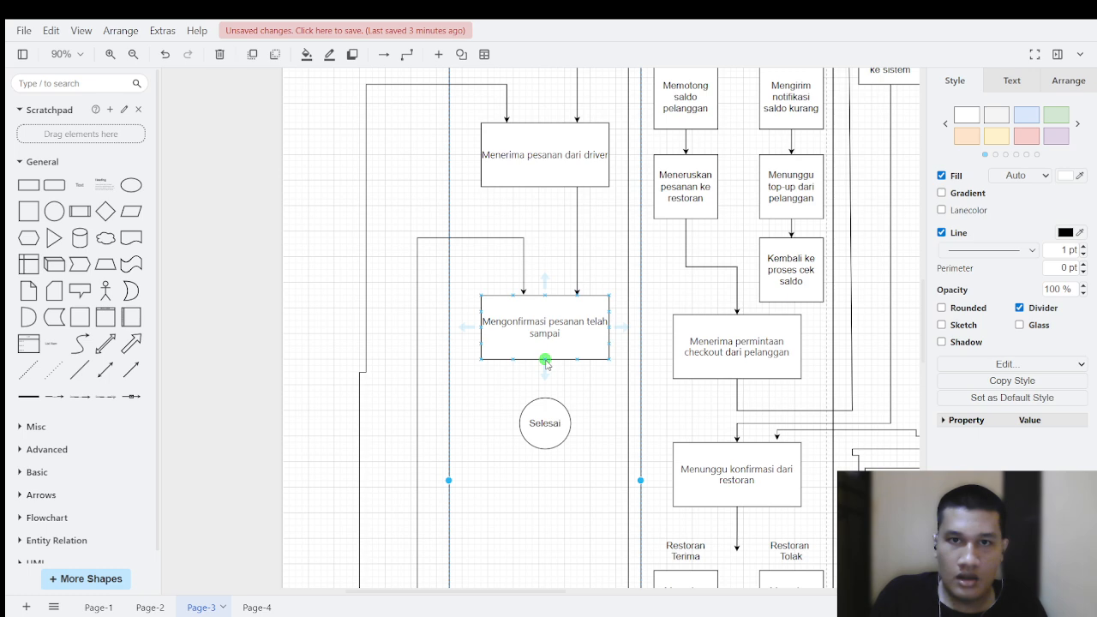
Step: Connect "Mengonfirmasi pesanan telah sampai" down to the "Selesai" circle with an arrow and save the diagram
left_click_drag(546, 363, 545, 399)
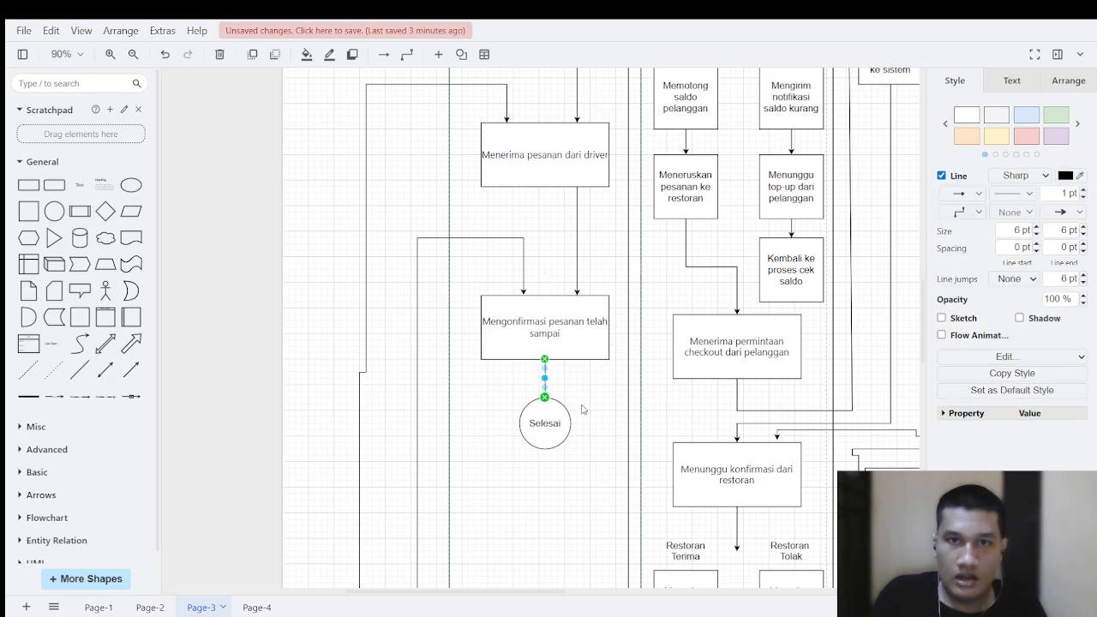
scroll(705, 375, "down", 10)
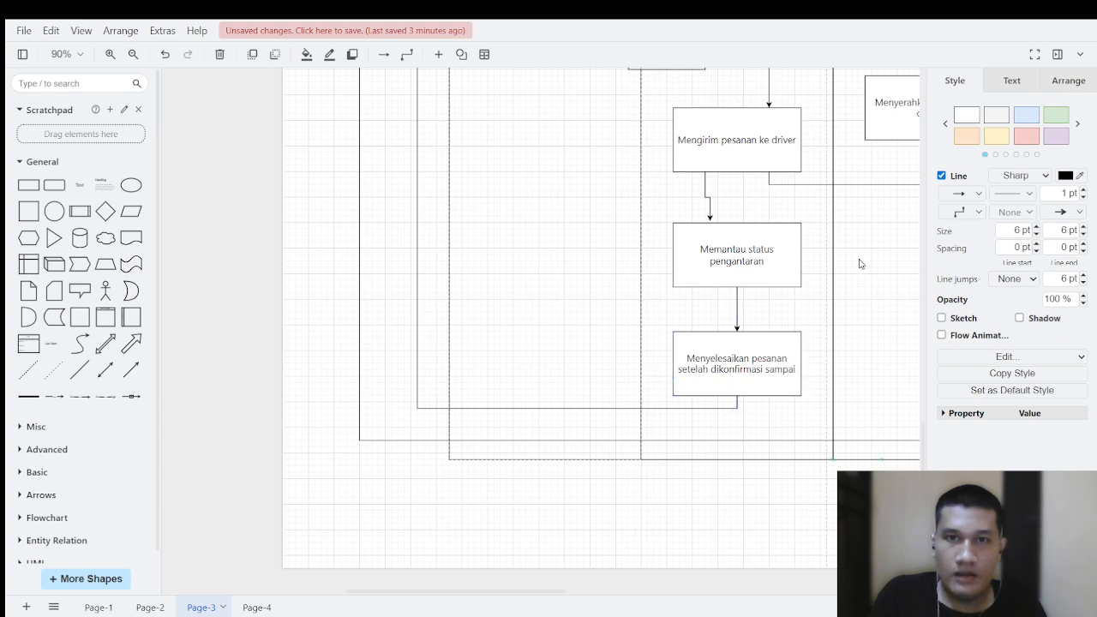
left_click_drag(859, 260, 752, 434)
left_click_drag(865, 119, 602, 449)
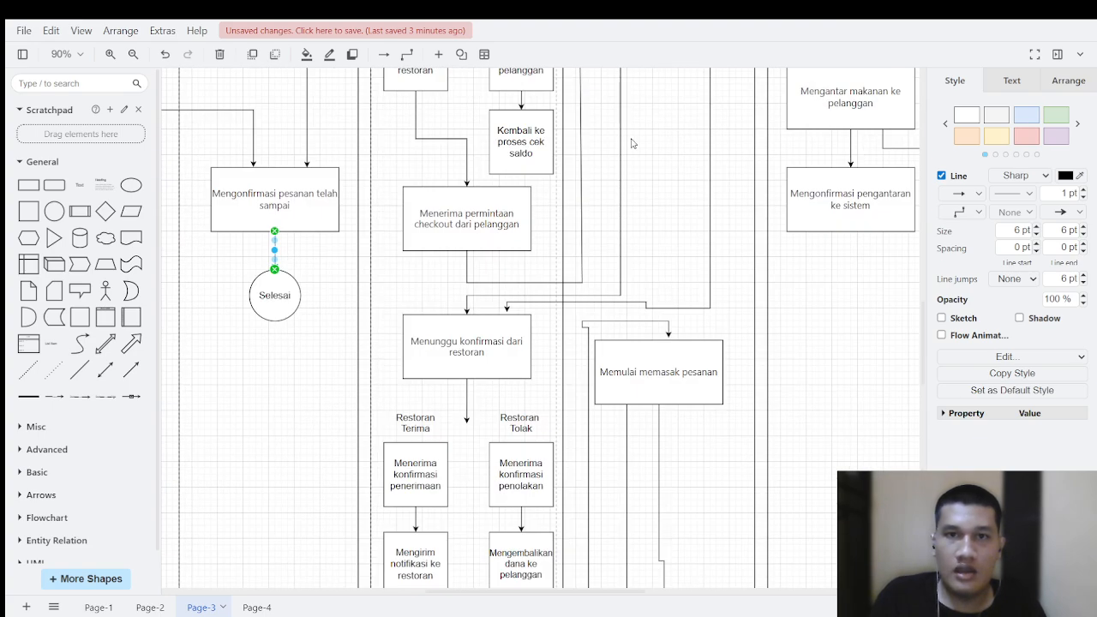
left_click_drag(632, 143, 748, 454)
left_click_drag(658, 127, 621, 373)
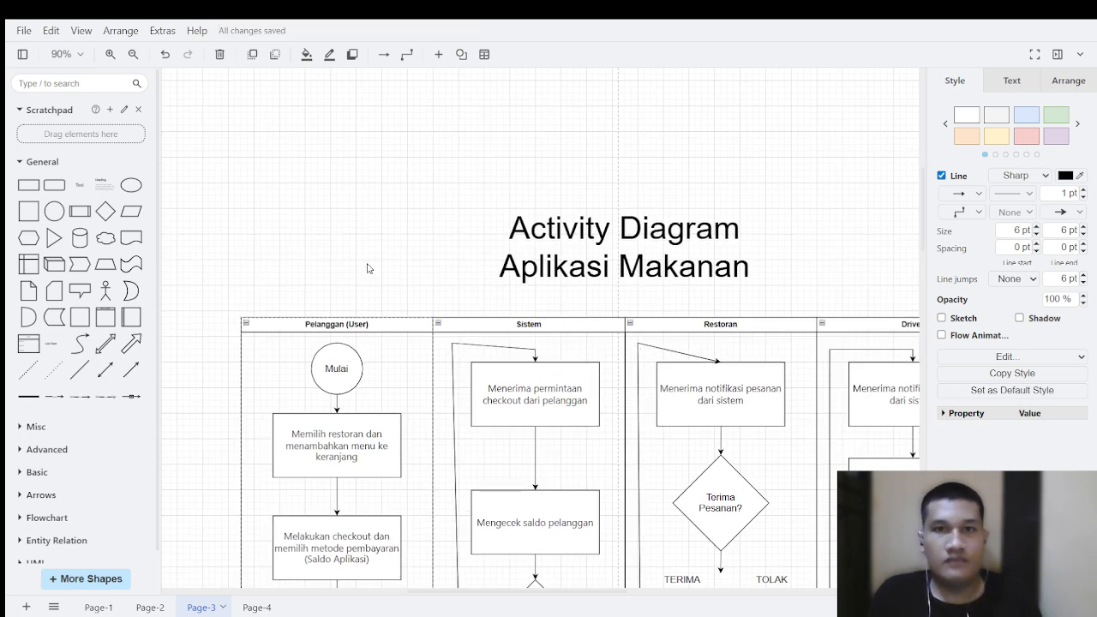
Step: Review the flow from "Mulai" through the "Saldo Cukup?" and "Terima Pesanan?" decisions and their branches
scroll(346, 190, "down", 3)
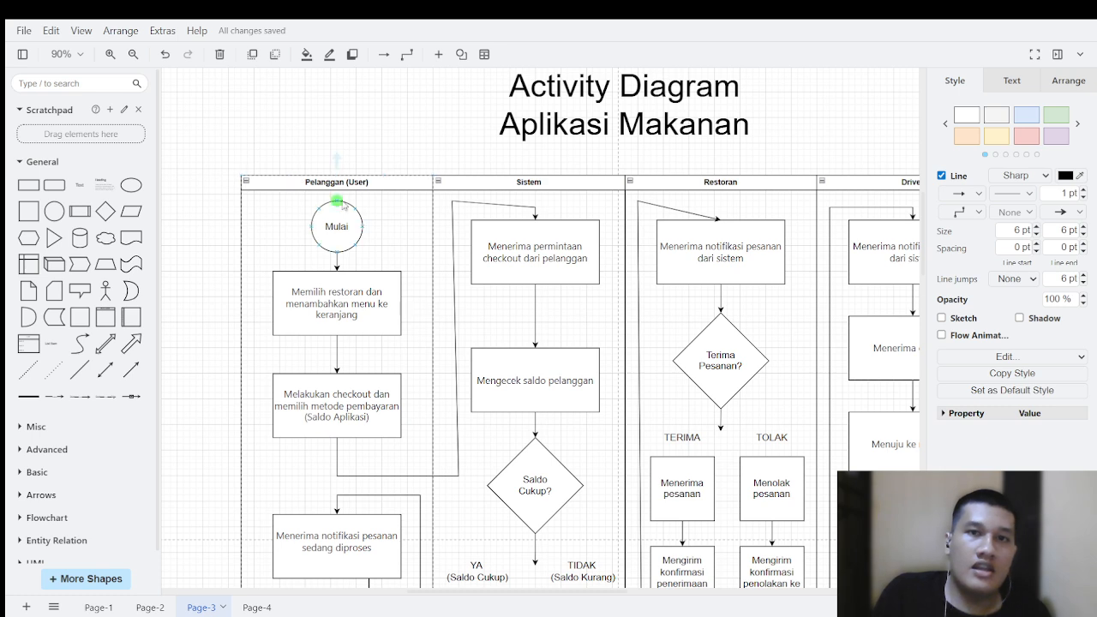
scroll(353, 245, "down", 2)
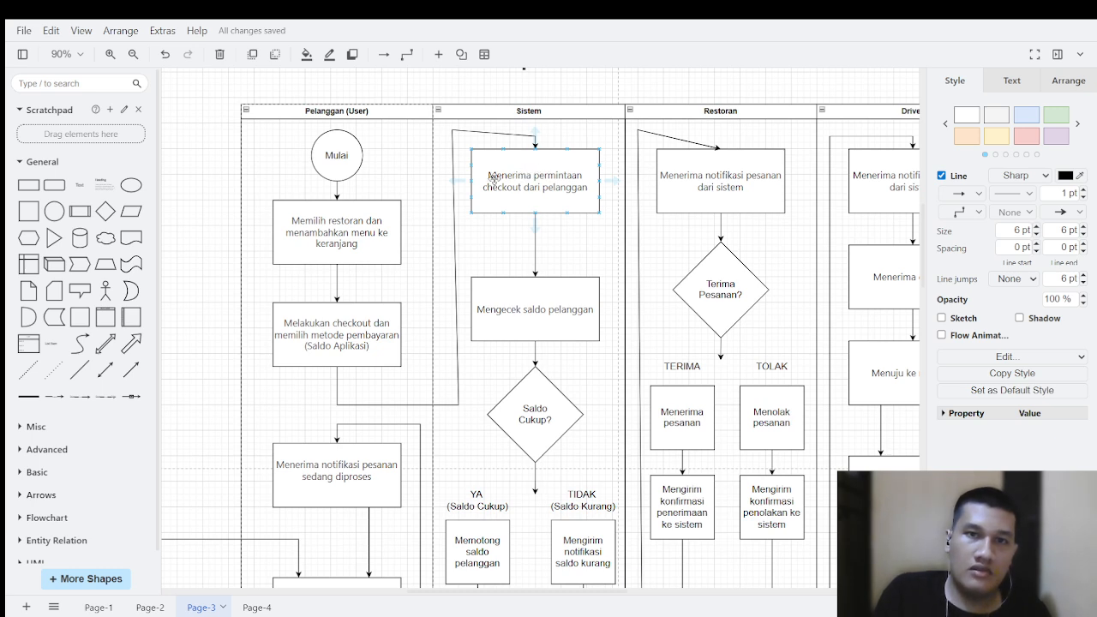
scroll(545, 181, "down", 2)
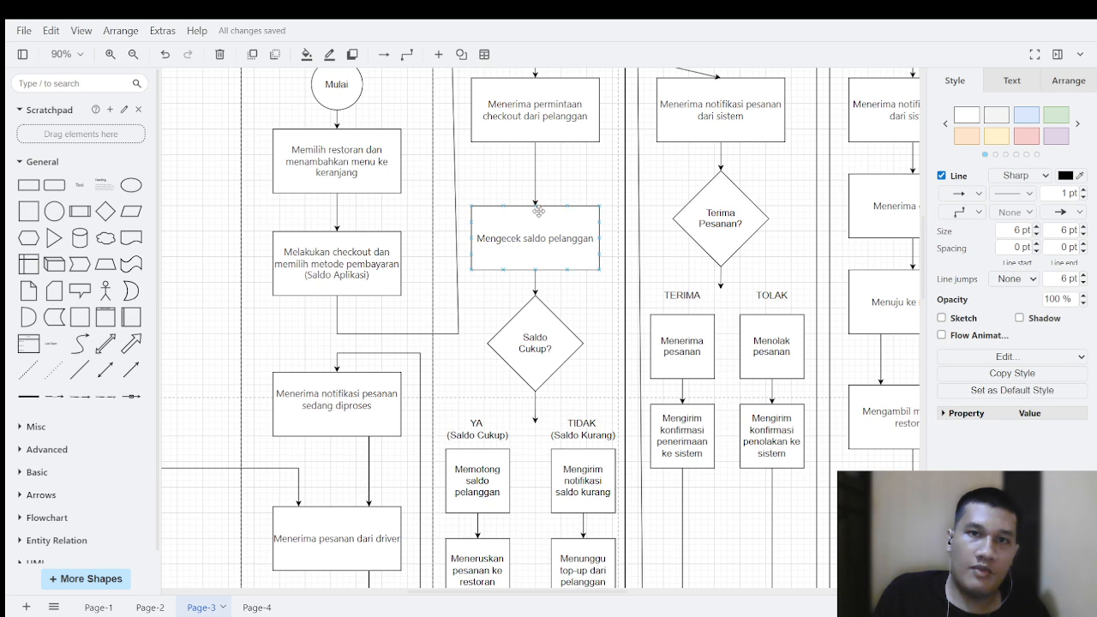
scroll(529, 286, "down", 6)
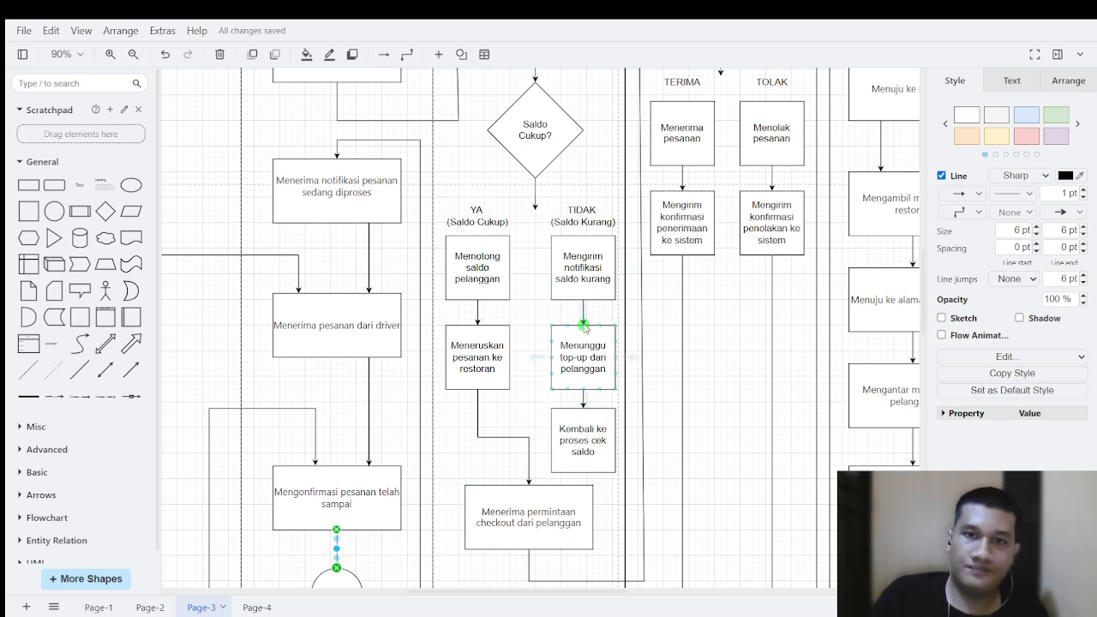
scroll(731, 345, "down", 2)
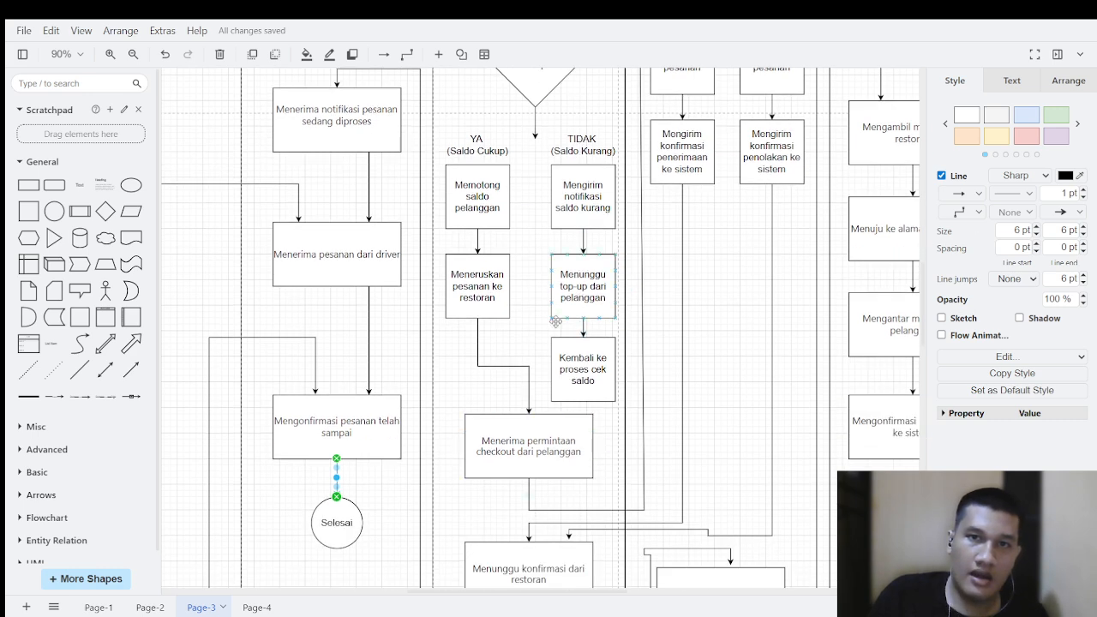
scroll(740, 255, "up", 4)
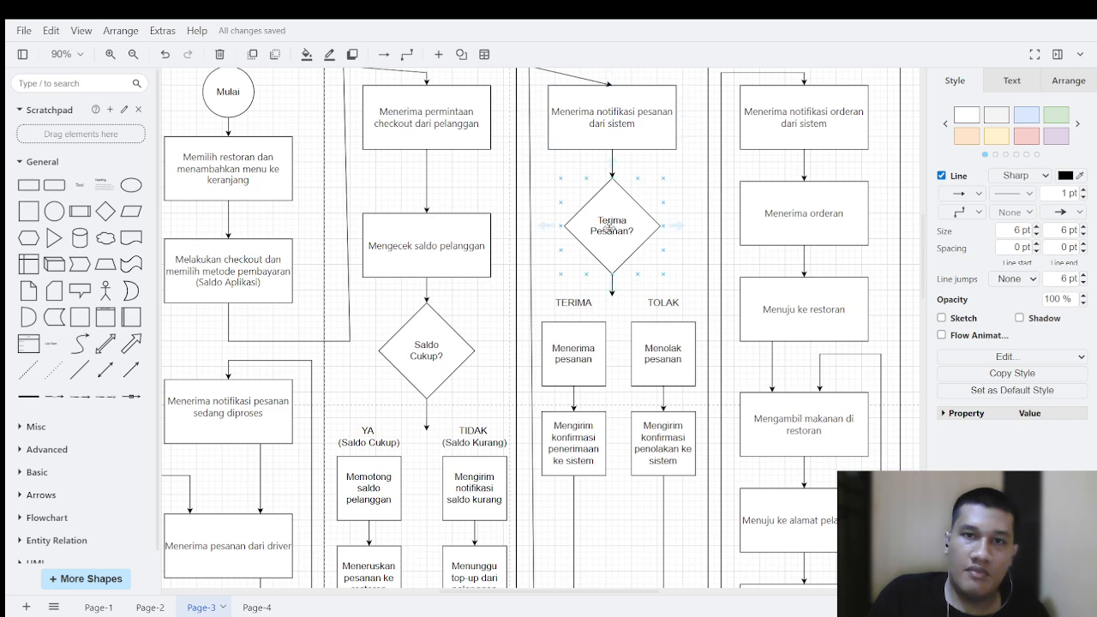
scroll(609, 230, "down", 2)
scroll(599, 304, "down", 2)
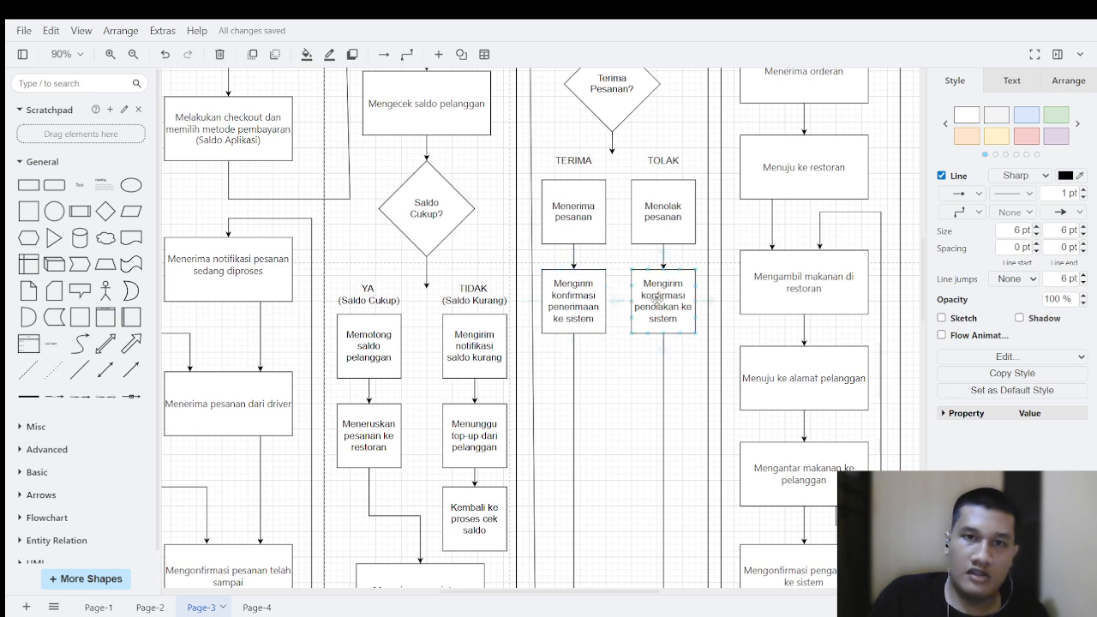
scroll(670, 290, "down", 12)
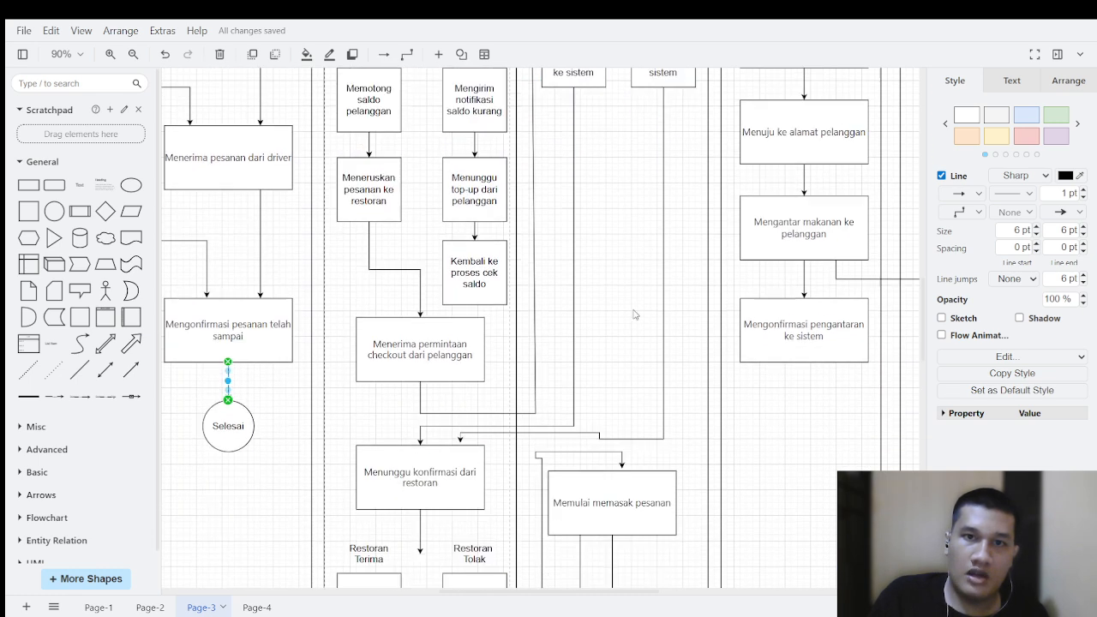
Step: Examine the "Restoran Terima" and "Restoran Tolak" branches below "Menunggu konfirmasi dari restoran" in the Sistem lane
scroll(475, 285, "down", 2)
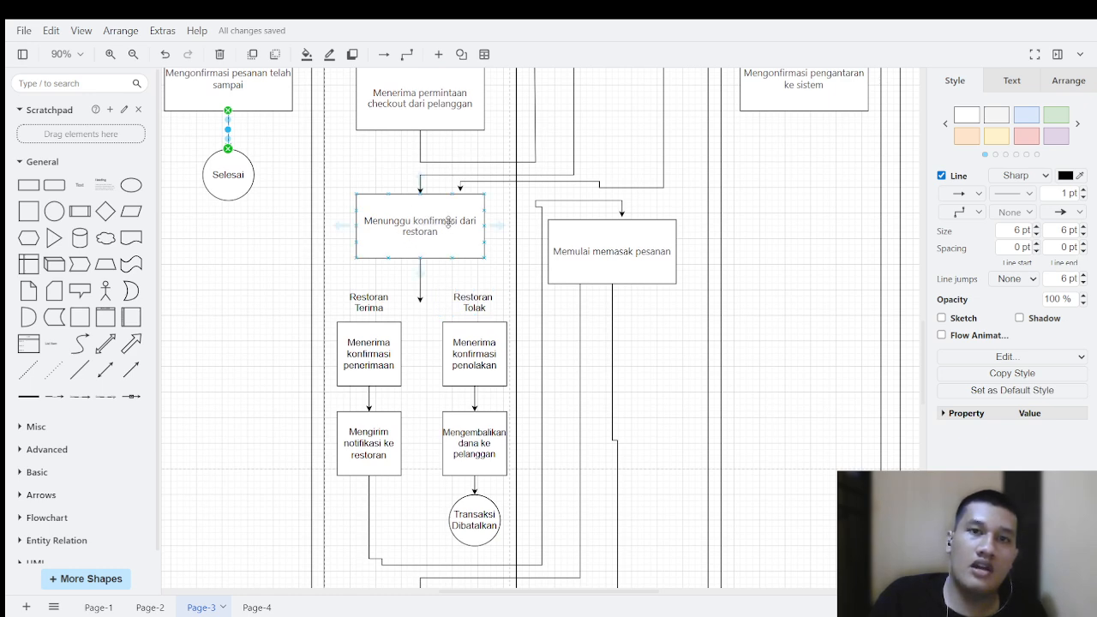
left_click(375, 295)
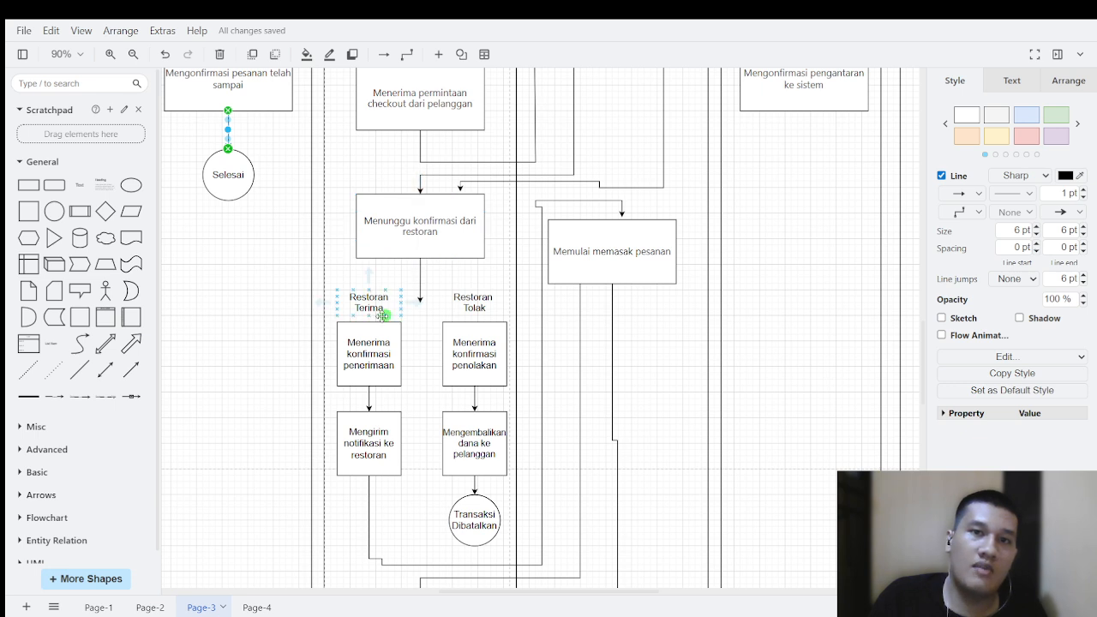
left_click(505, 310)
left_click(505, 355)
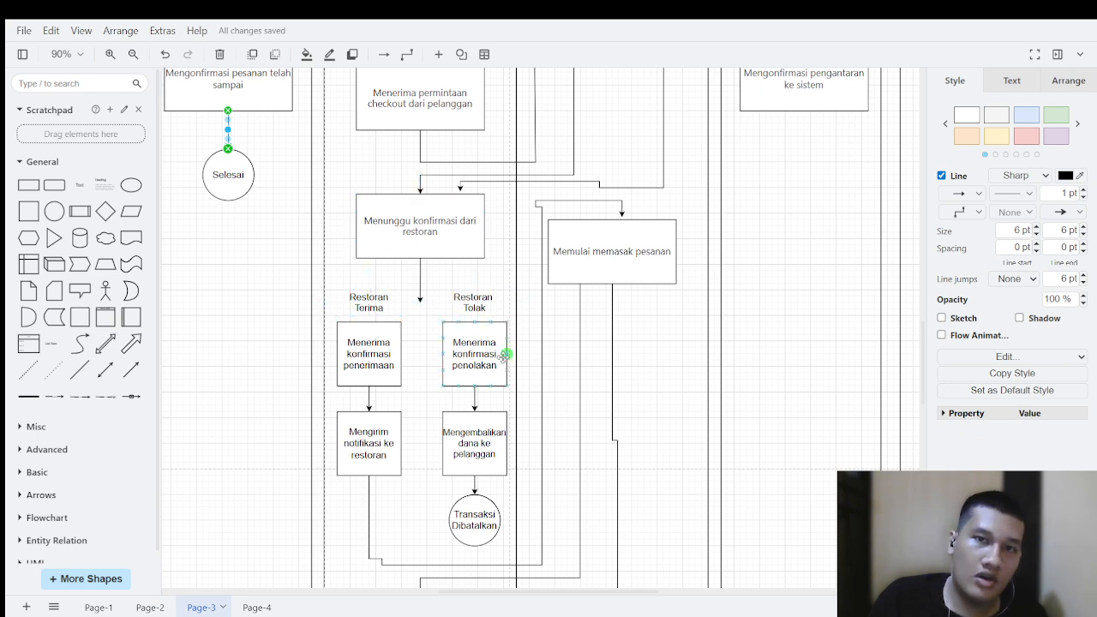
scroll(504, 355, "down", 2)
left_click(375, 351)
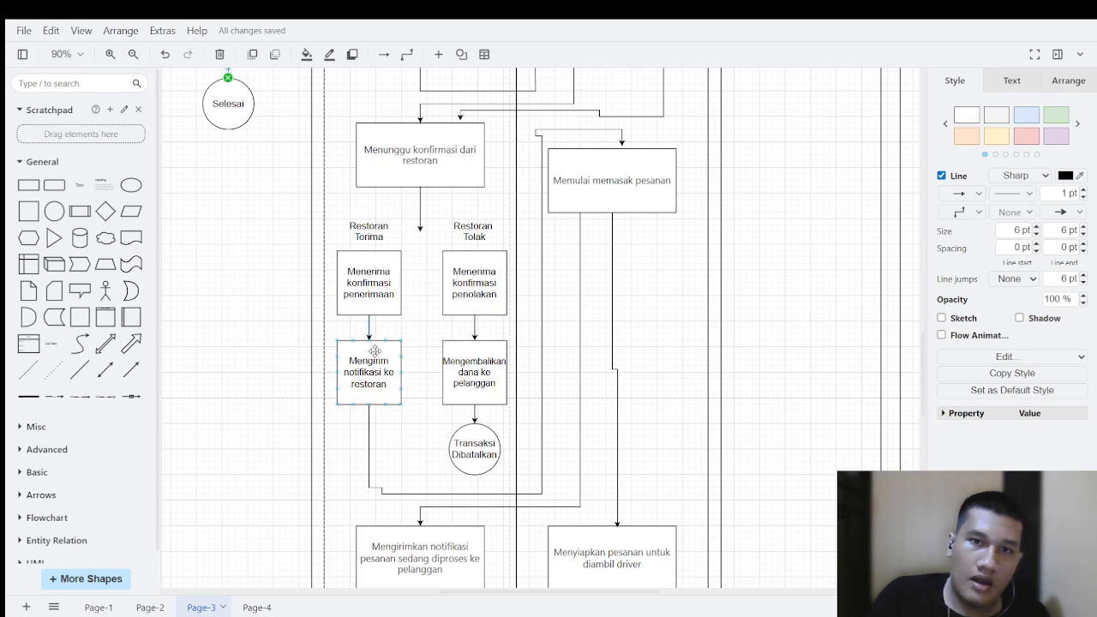
left_click(594, 296)
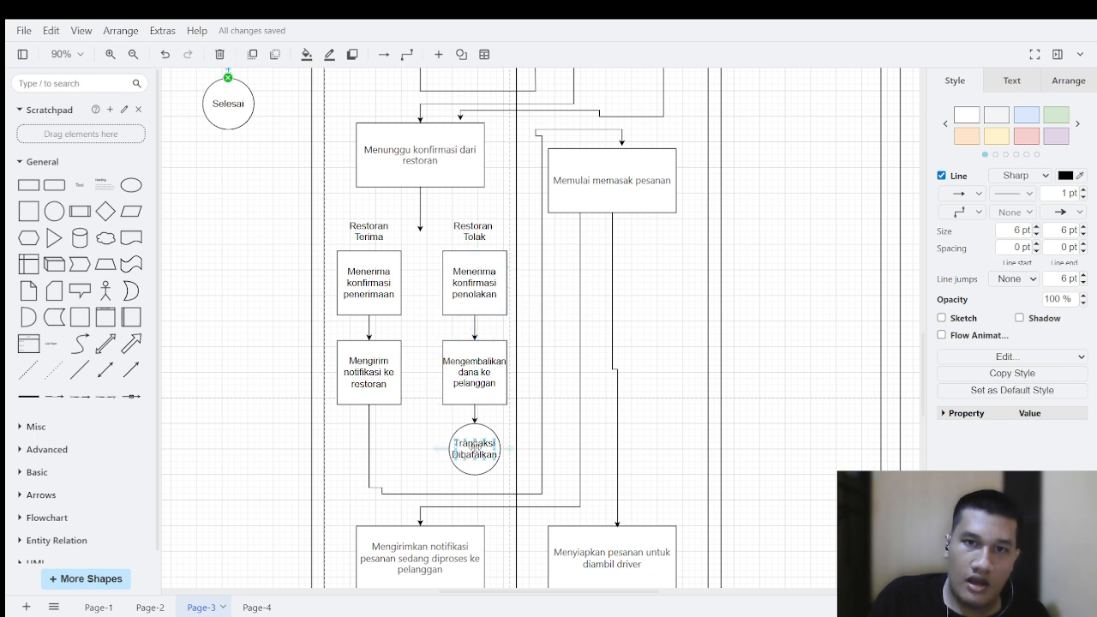
Step: Trace the flow from "Memulai memasak pesanan" through "Mengirimkan notifikasi pesanan sedang diproses ke pelanggan" back to the Pelanggan lane
scroll(472, 414, "down", 2)
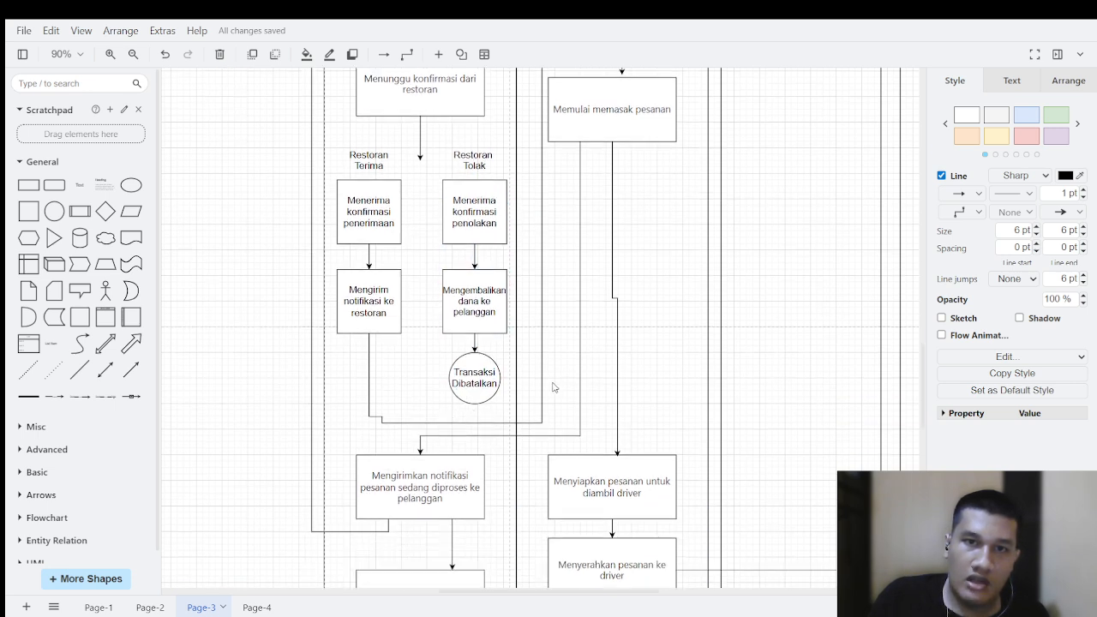
scroll(583, 309, "up", 2)
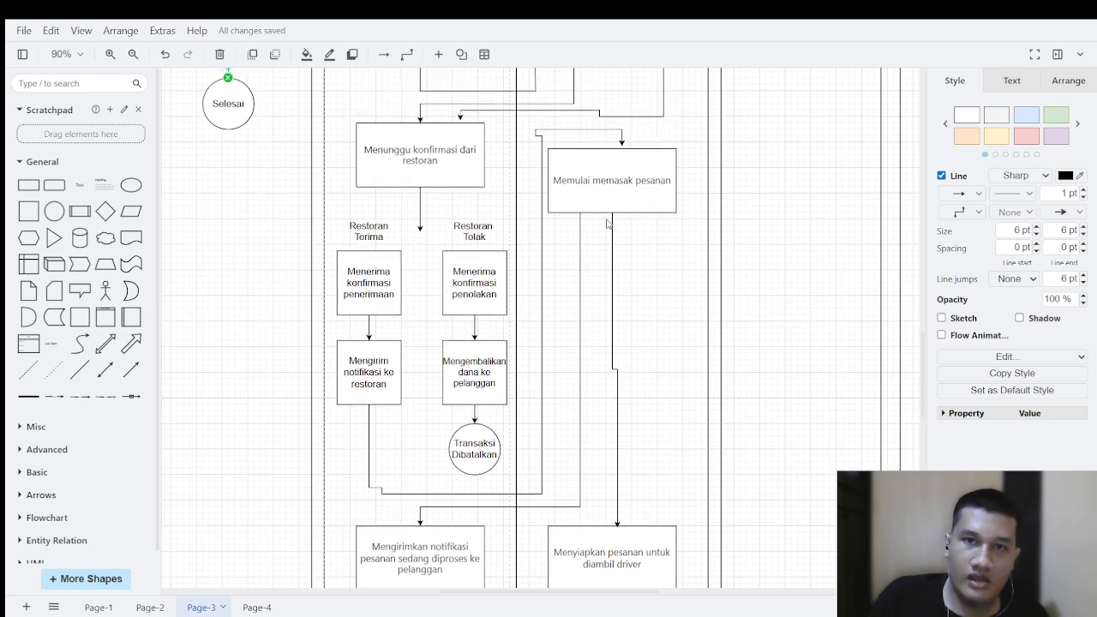
scroll(602, 268, "down", 2)
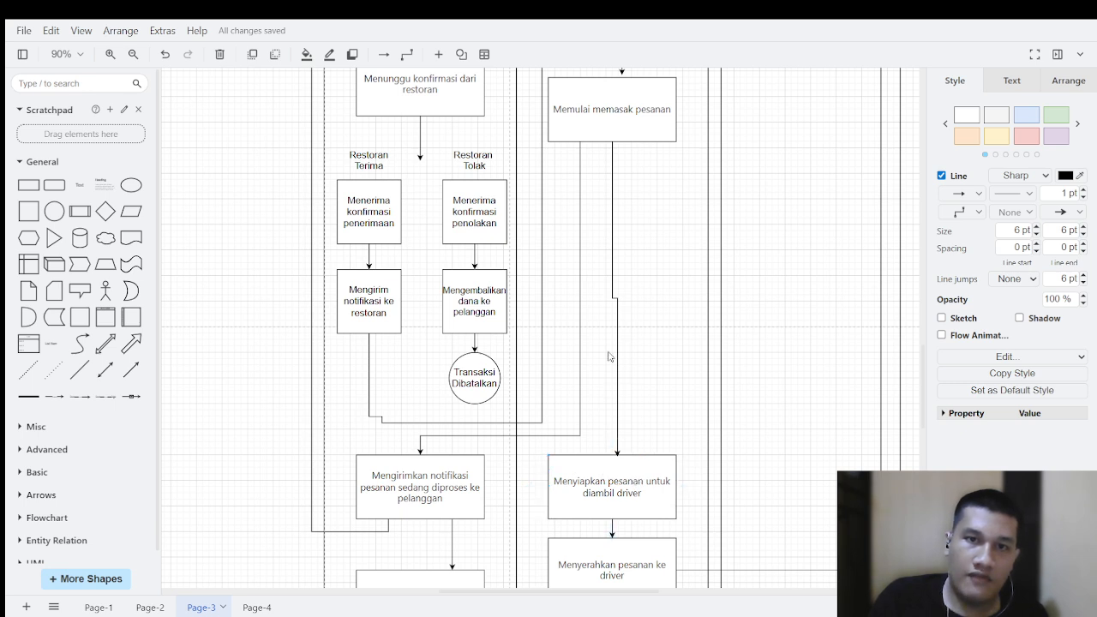
left_click(433, 461)
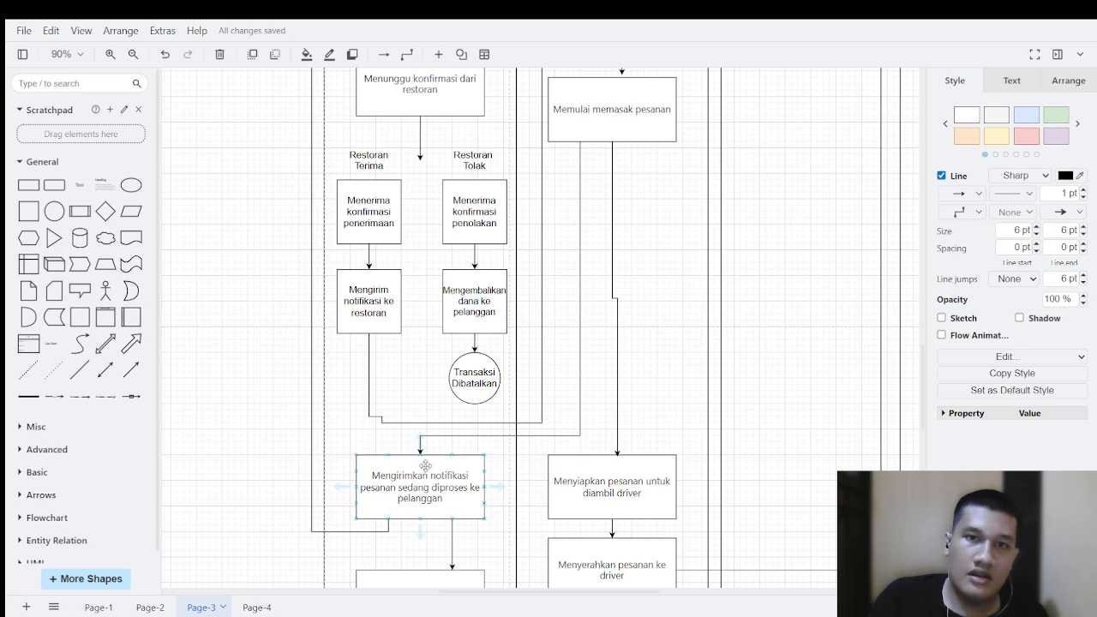
left_click(663, 308)
scroll(396, 452, "down", 1)
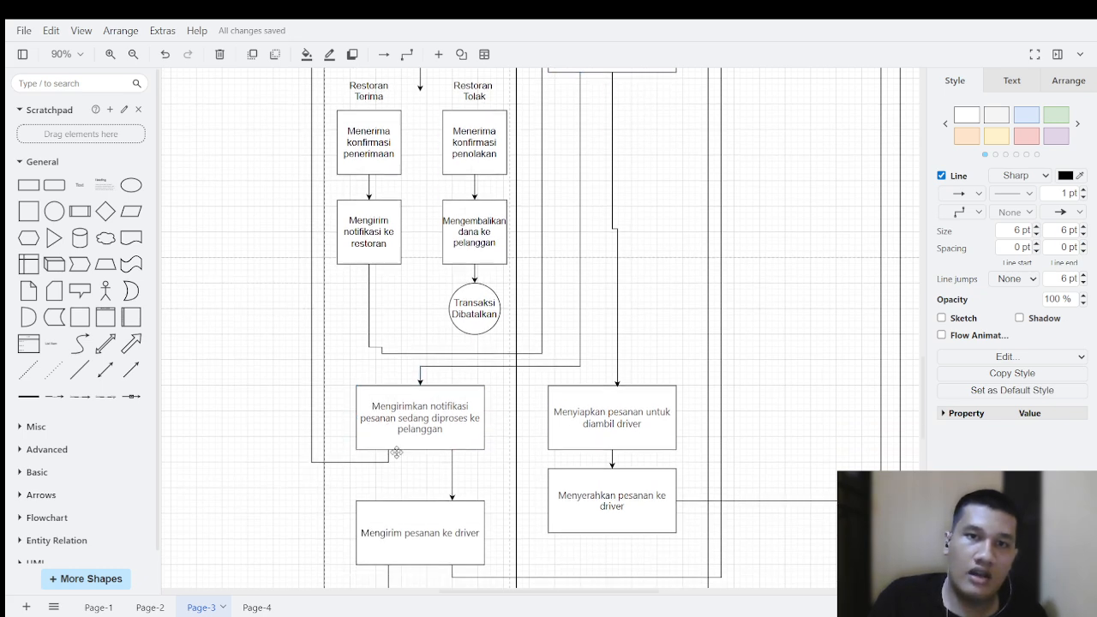
scroll(396, 453, "up", 7)
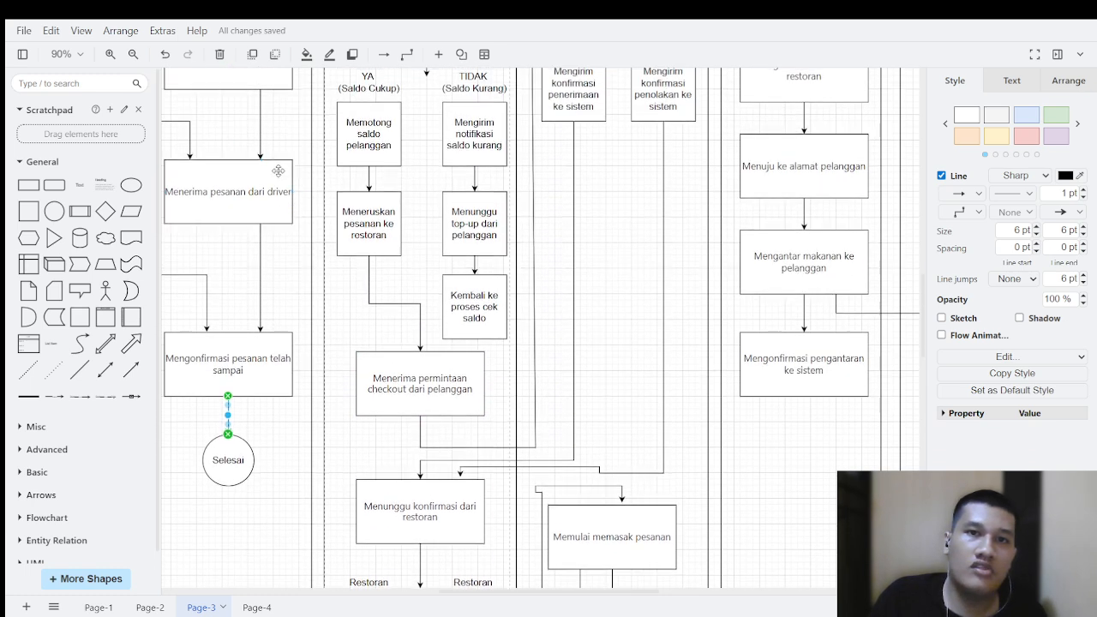
scroll(278, 170, "up", 3)
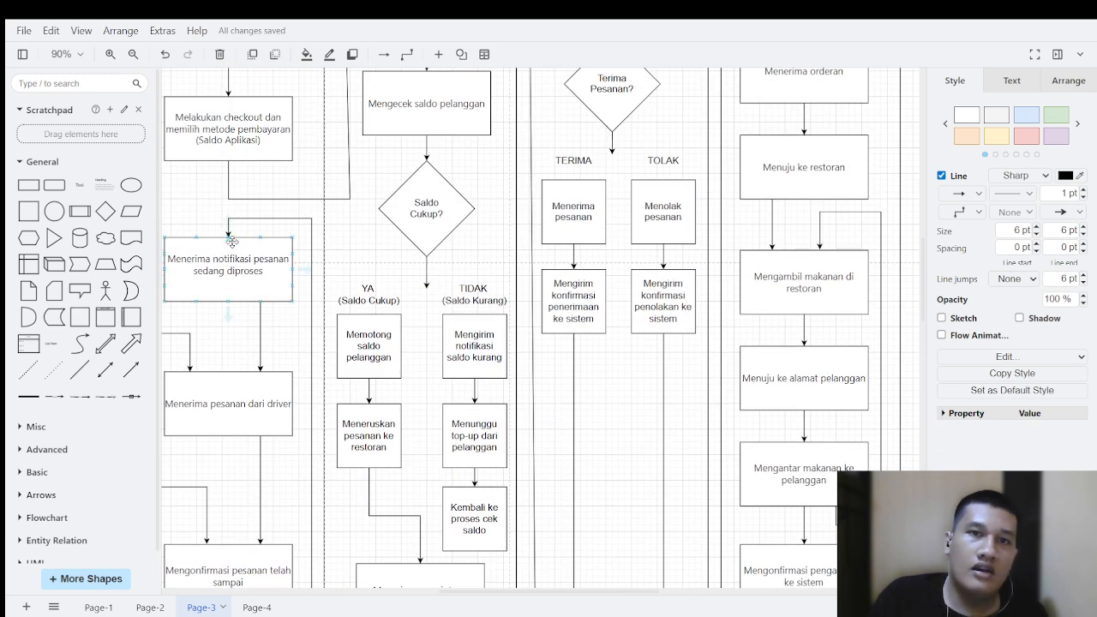
left_click(202, 227)
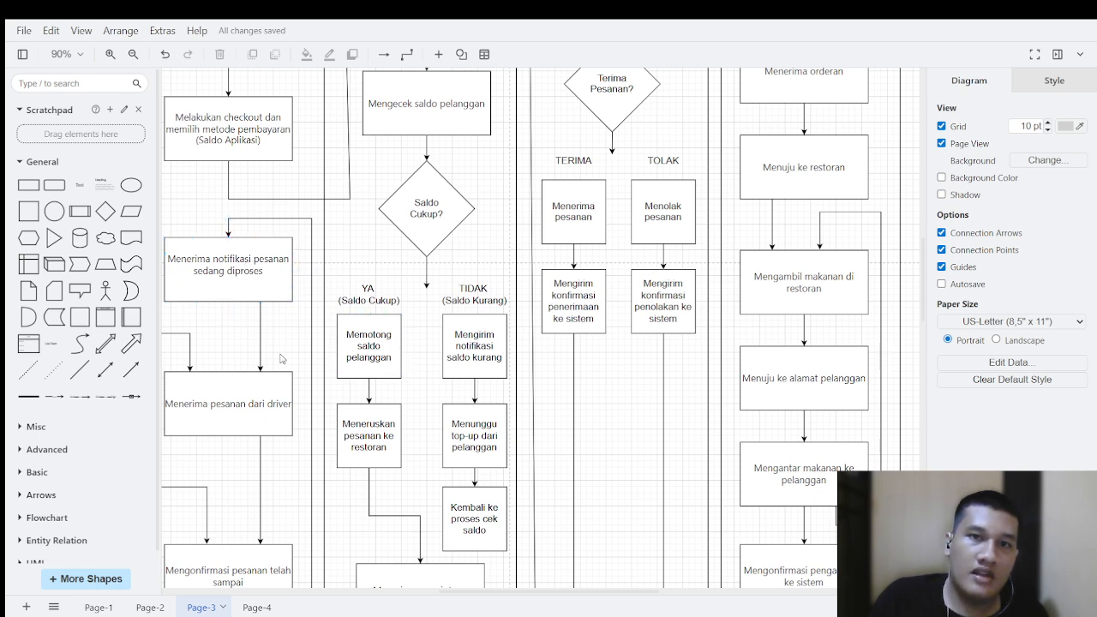
Step: Trace the Restoran lane from "Memulai memasak pesanan" through "Menyiapkan pesanan untuk diambil driver" to "Menyerahkan pesanan ke driver"
scroll(503, 395, "down", 10)
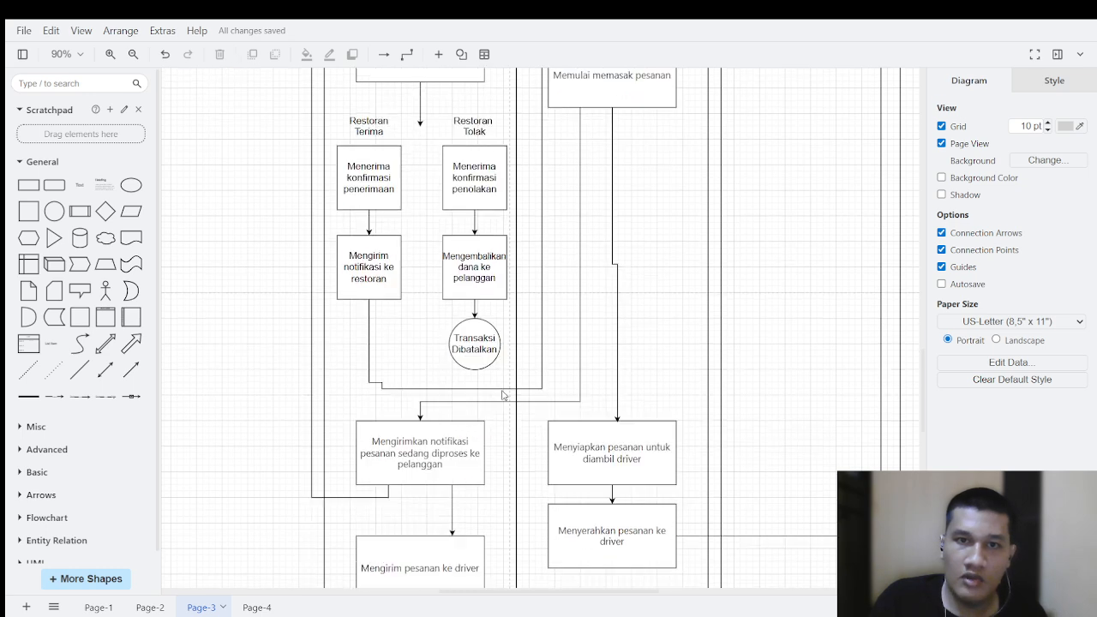
scroll(503, 394, "down", 6)
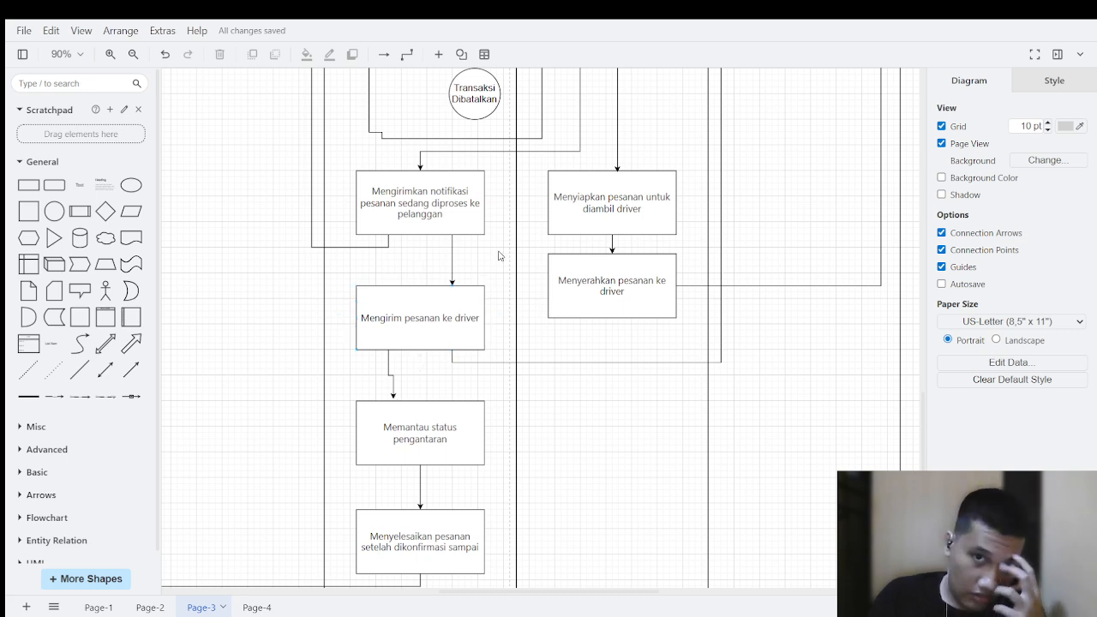
scroll(641, 184, "up", 6)
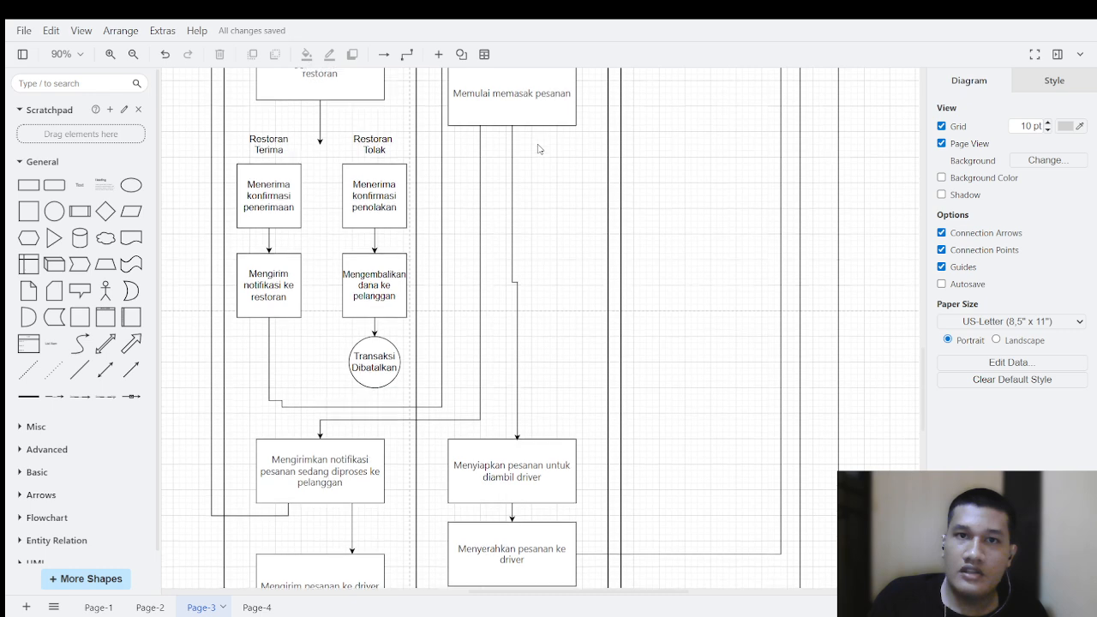
scroll(536, 124, "up", 1)
scroll(513, 294, "down", 6)
left_click(529, 265)
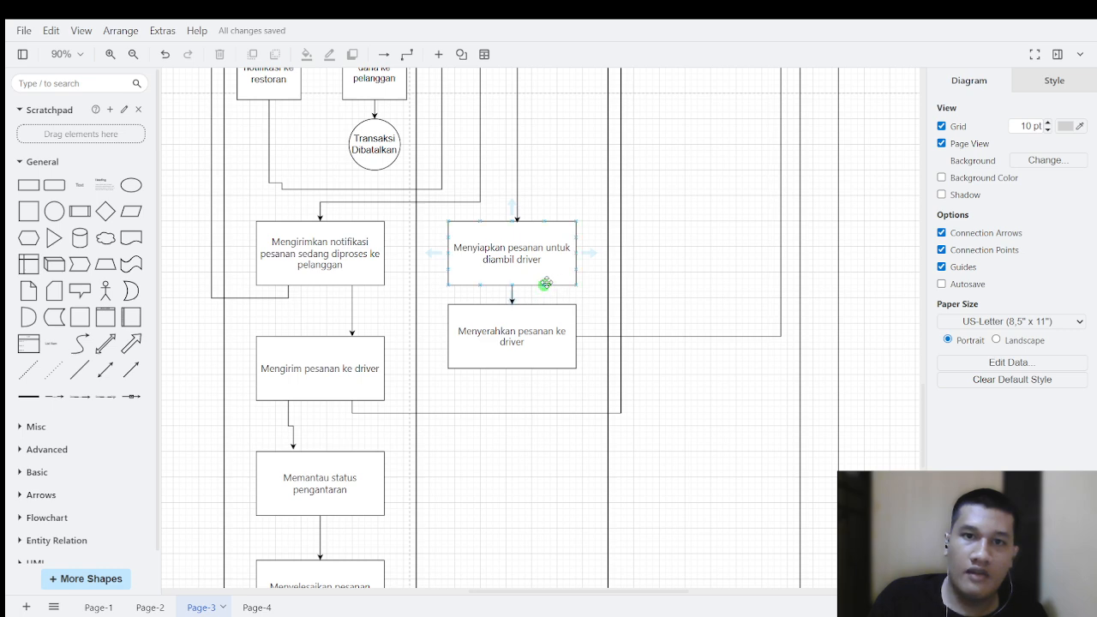
scroll(765, 337, "up", 3)
scroll(765, 337, "up", 10)
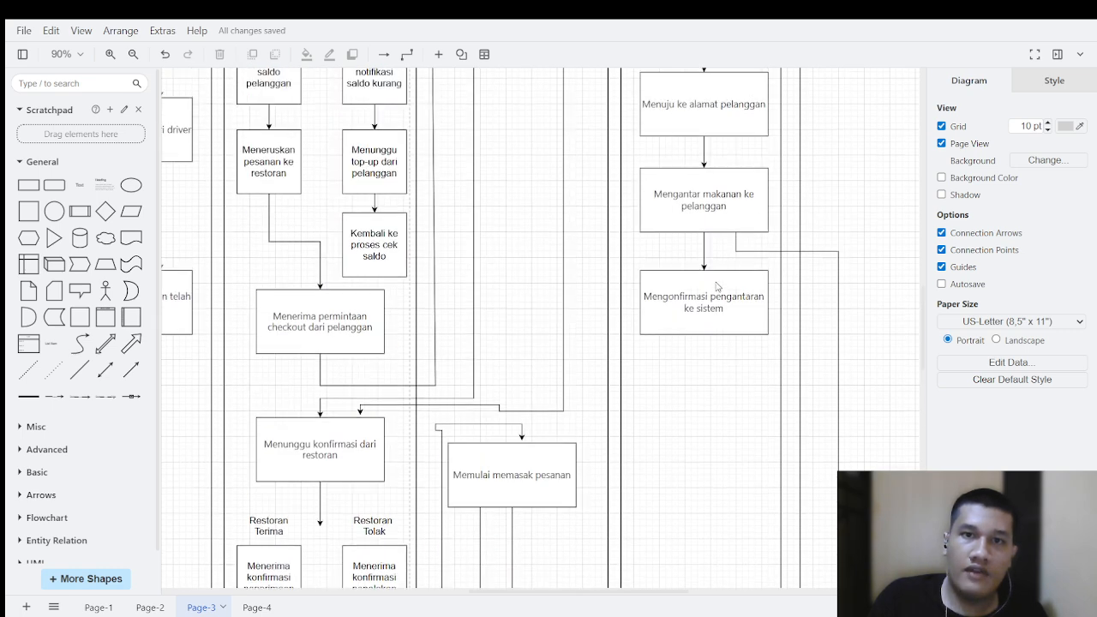
Step: Follow the connector from "Mengirim pesanan ke driver" in the Sistem lane up to "Menerima notifikasi orderan dari sistem" in the Driver lane
scroll(696, 294, "down", 20)
scroll(524, 303, "up", 2)
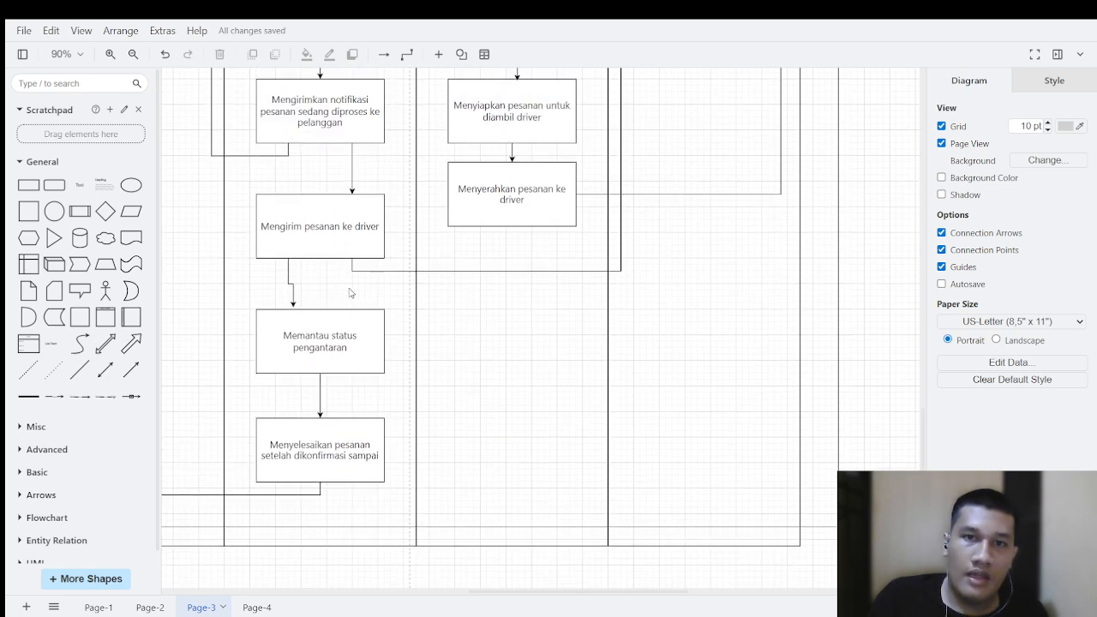
mouse_move(341, 233)
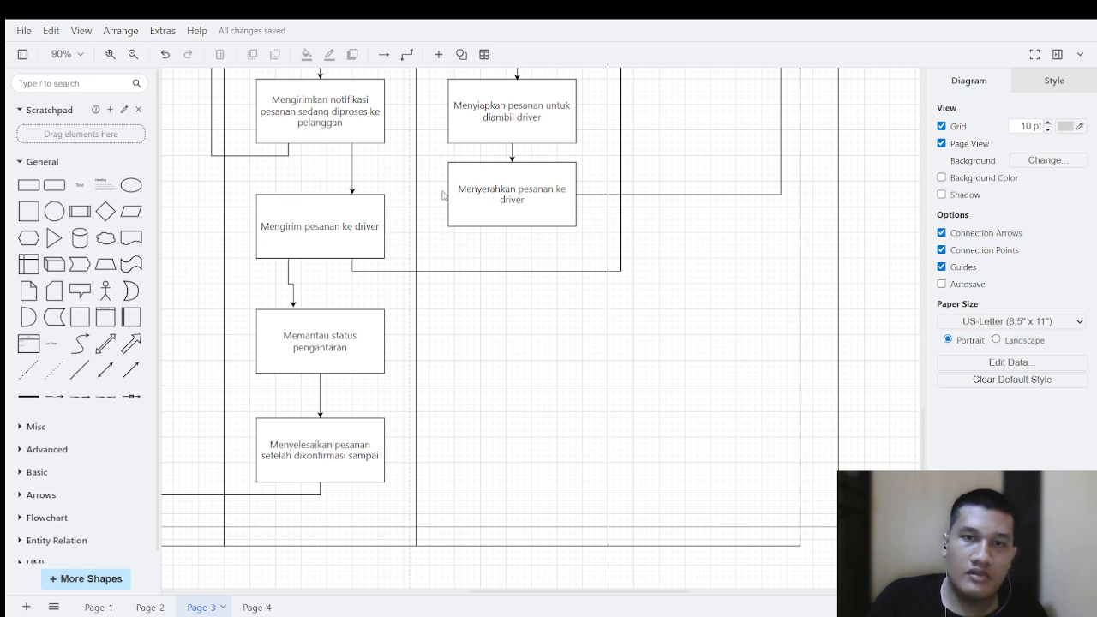
mouse_move(360, 218)
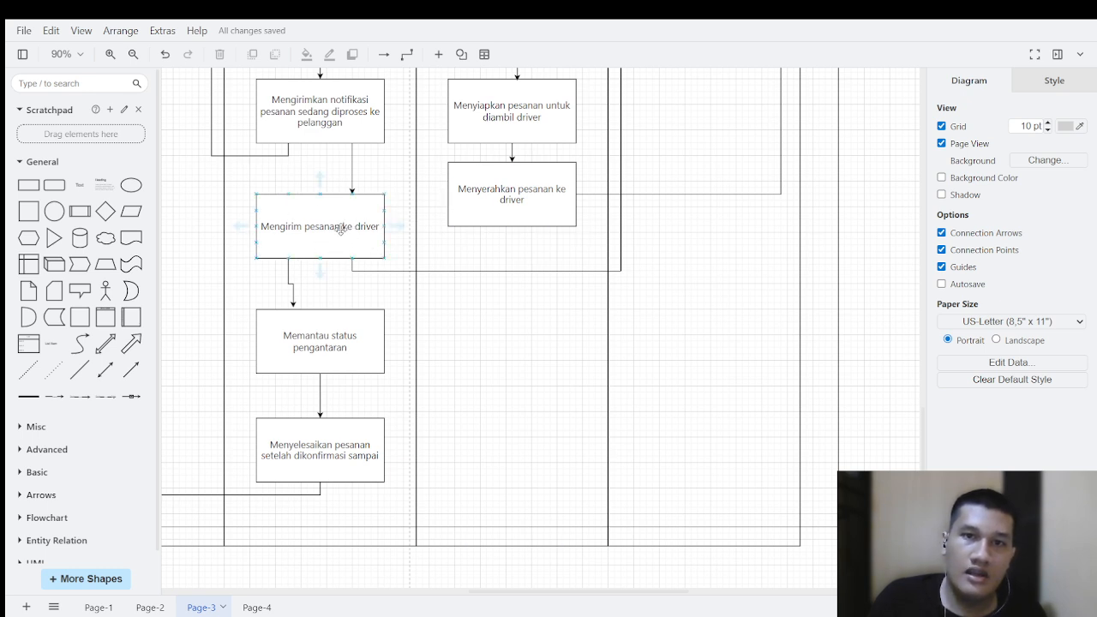
scroll(347, 244, "up", 2)
left_click(309, 321)
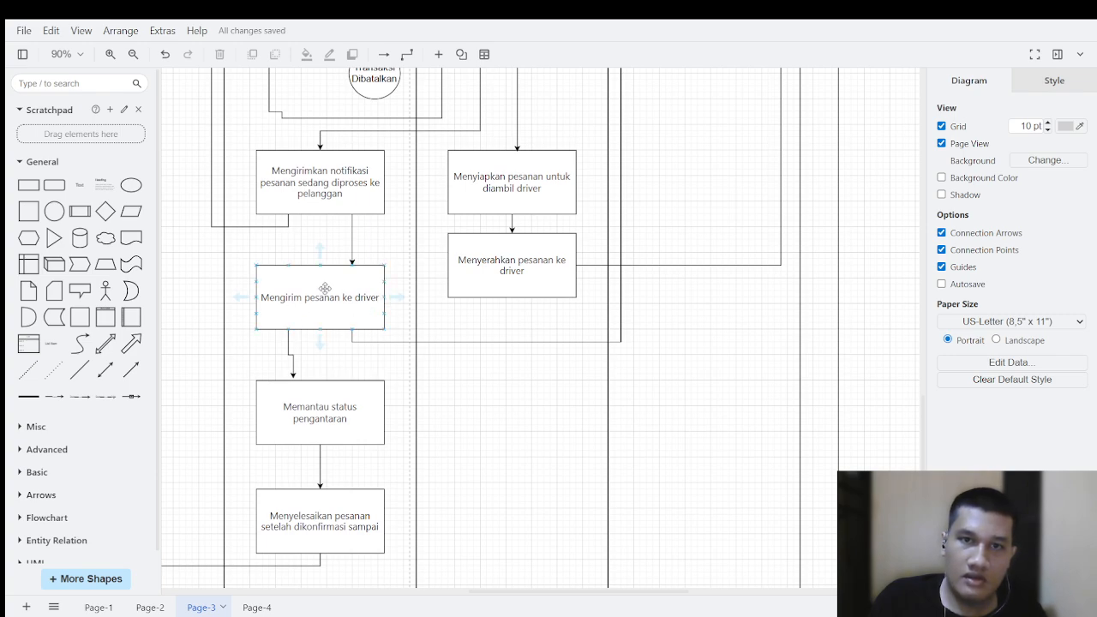
scroll(688, 272, "up", 12)
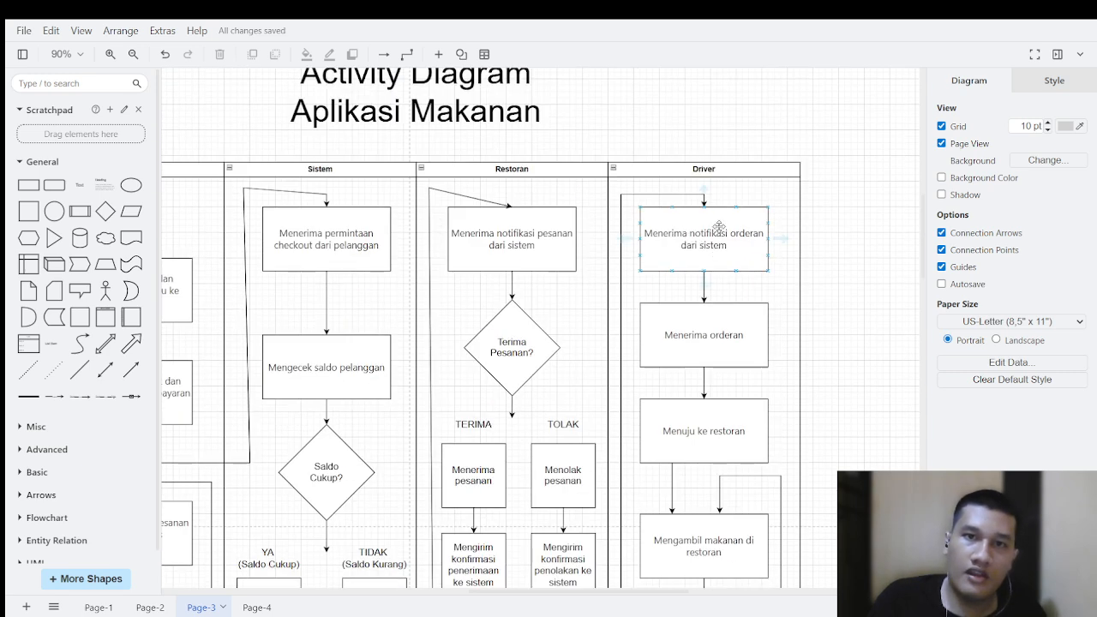
Step: Review the Driver lane down to "Mengambil makanan di restoran" and its incoming connector from "Menyerahkan pesanan ke driver"
scroll(720, 227, "down", 2)
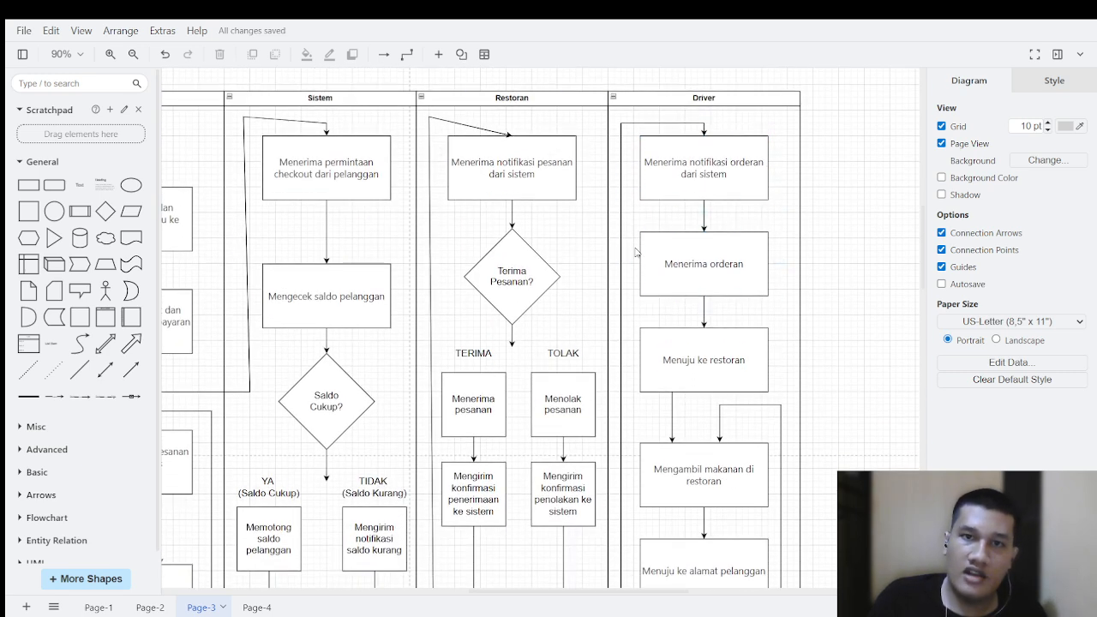
scroll(702, 252, "down", 2)
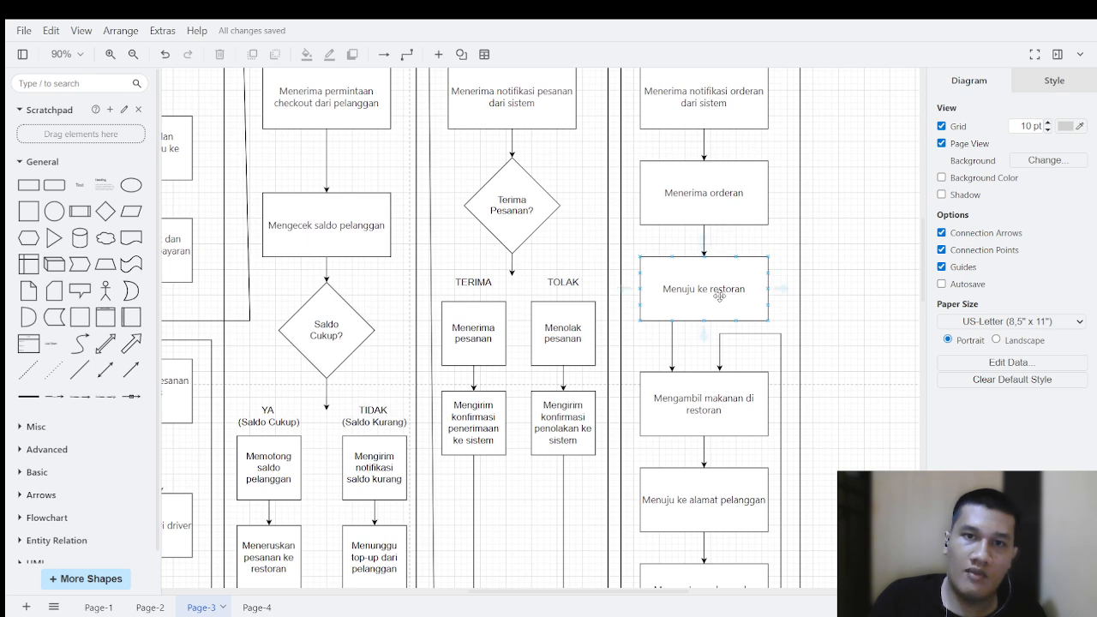
scroll(715, 296, "down", 2)
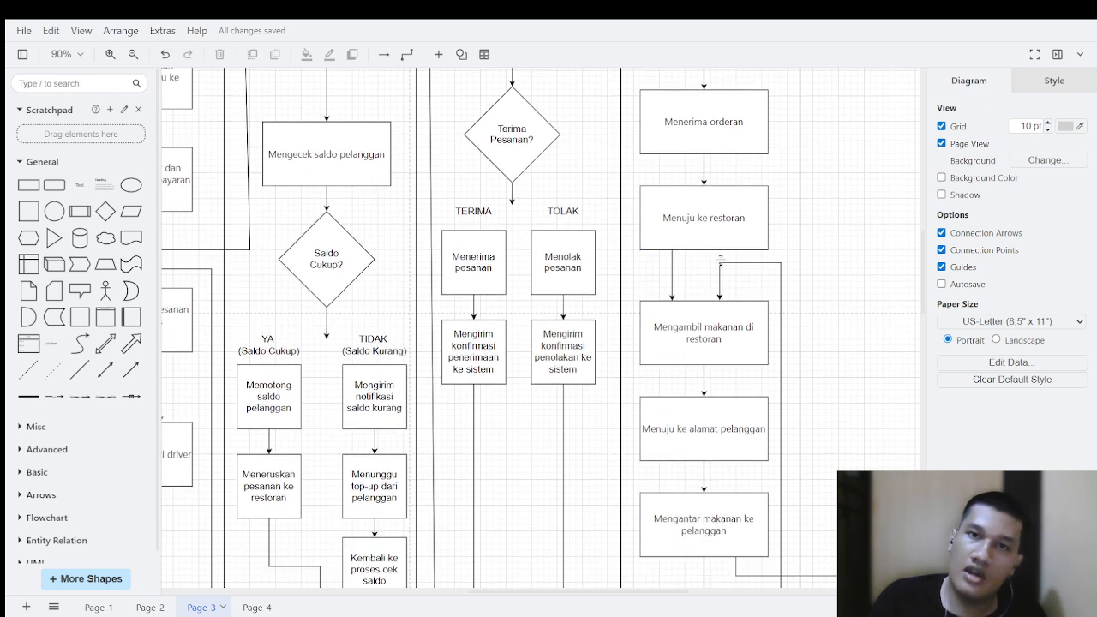
scroll(706, 240, "down", 2)
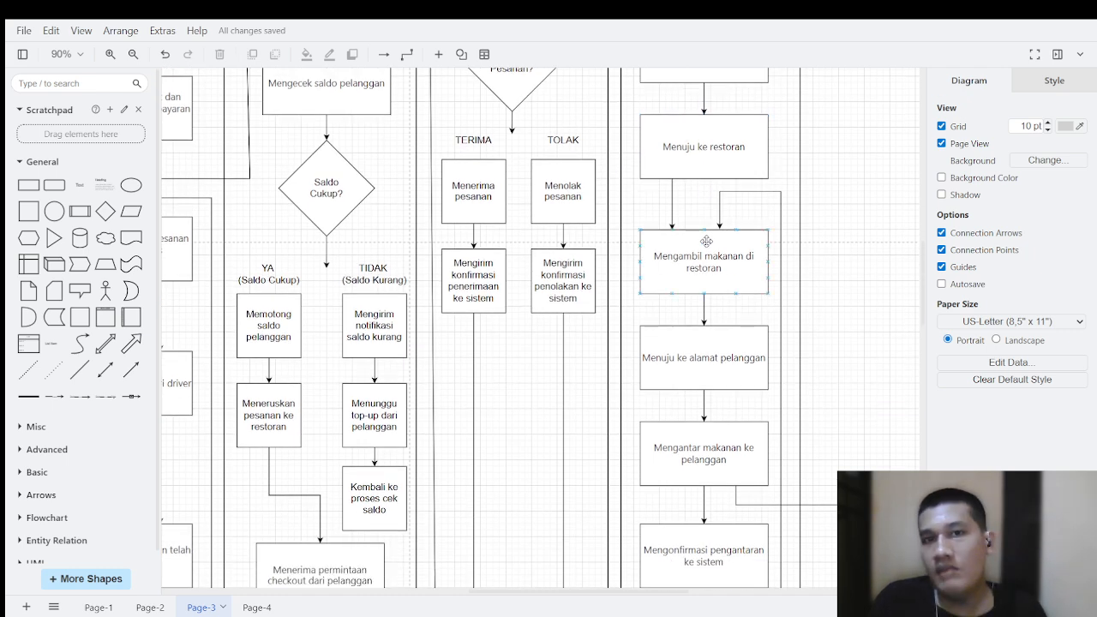
scroll(728, 233, "down", 15)
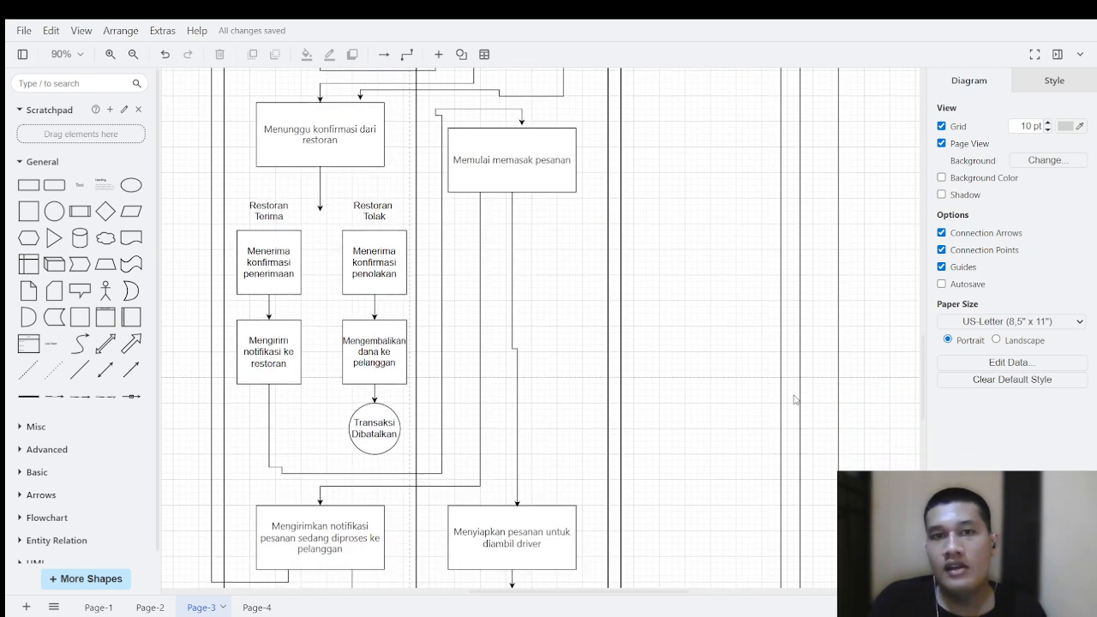
scroll(793, 411, "down", 6)
left_click(514, 413)
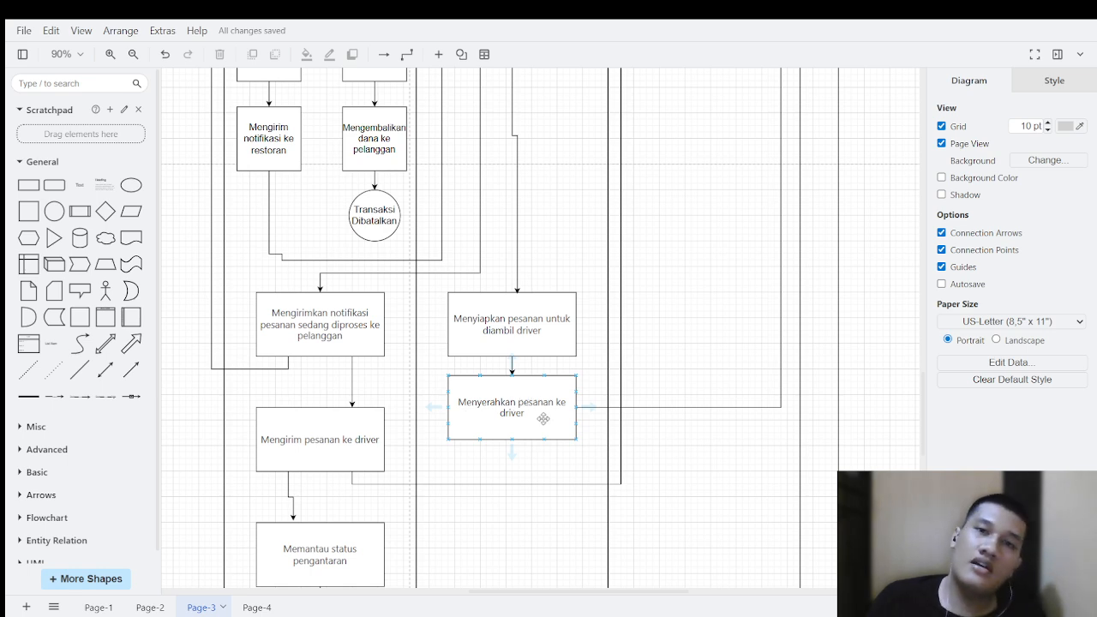
scroll(552, 411, "up", 10)
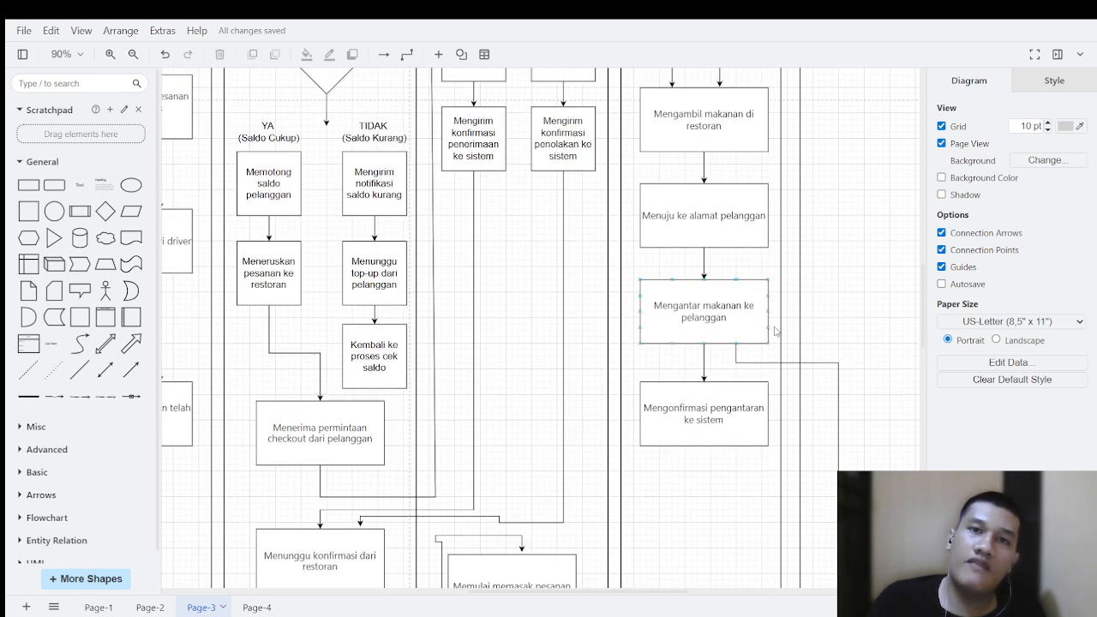
scroll(720, 315, "up", 2)
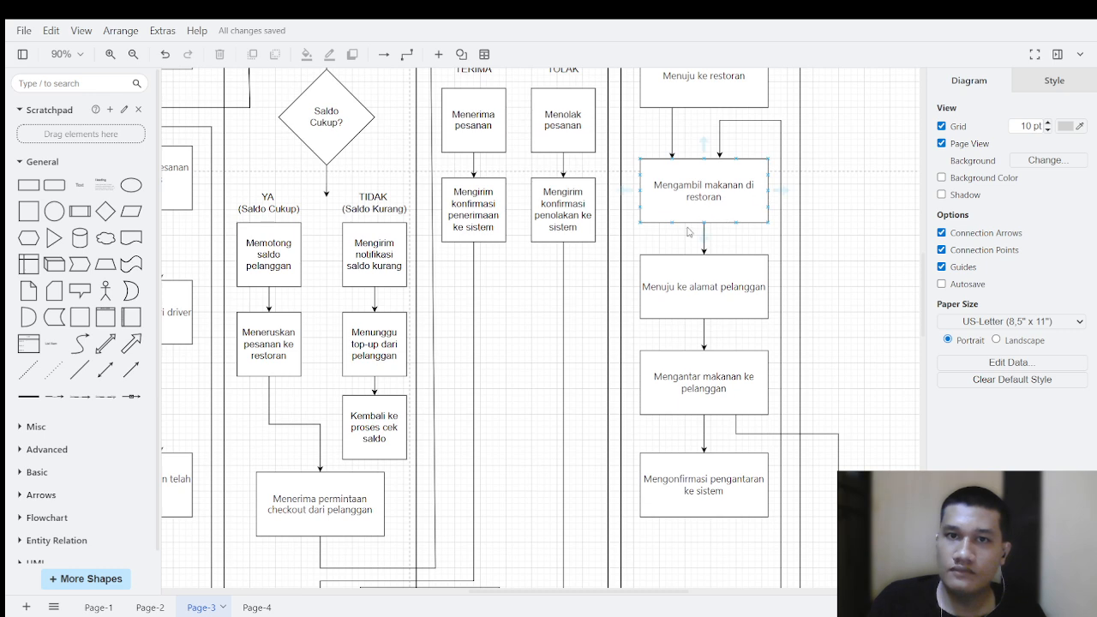
Step: Examine the Driver lane's flow from "Menuju ke alamat pelanggan" through "Mengantar makanan ke pelanggan" to "Mengonfirmasi pengantaran ke sistem"
left_click(723, 281)
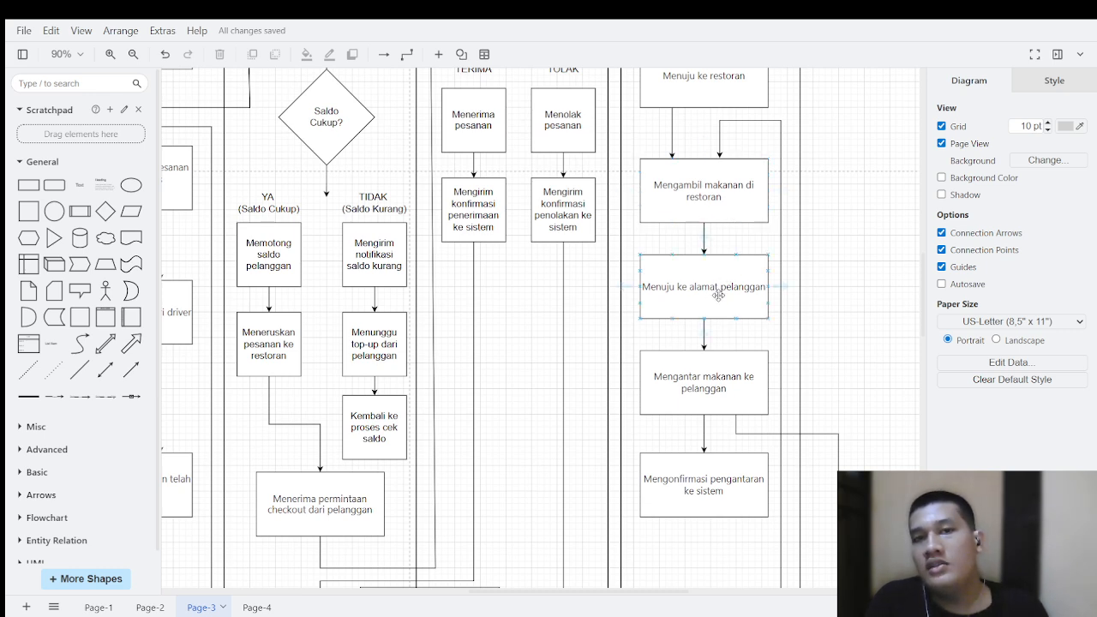
scroll(724, 304, "down", 2)
left_click(693, 309)
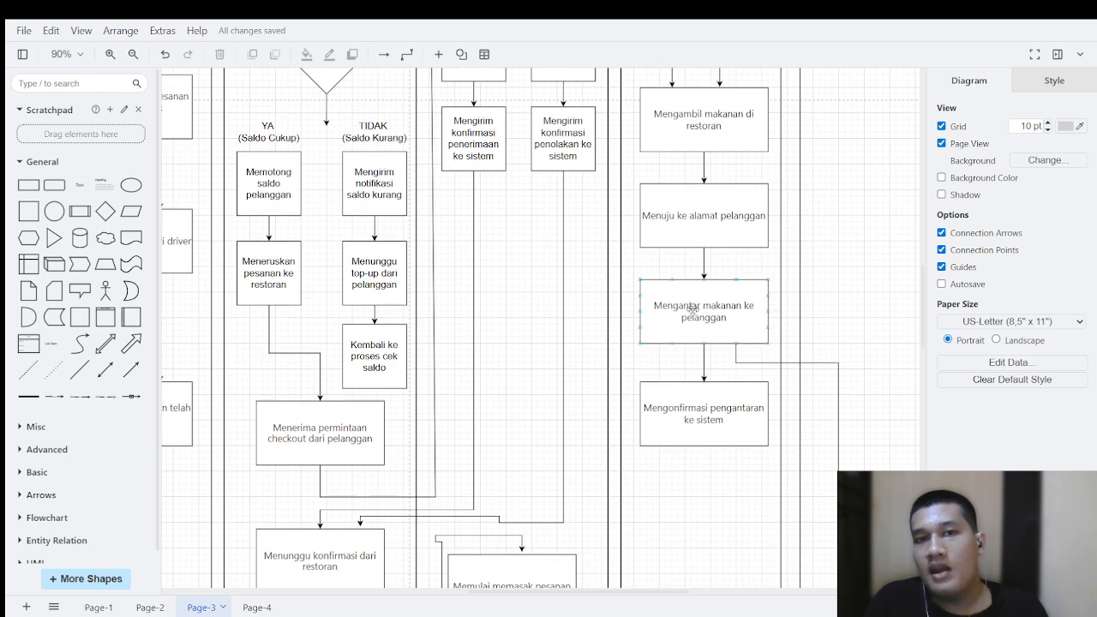
scroll(732, 310, "down", 15)
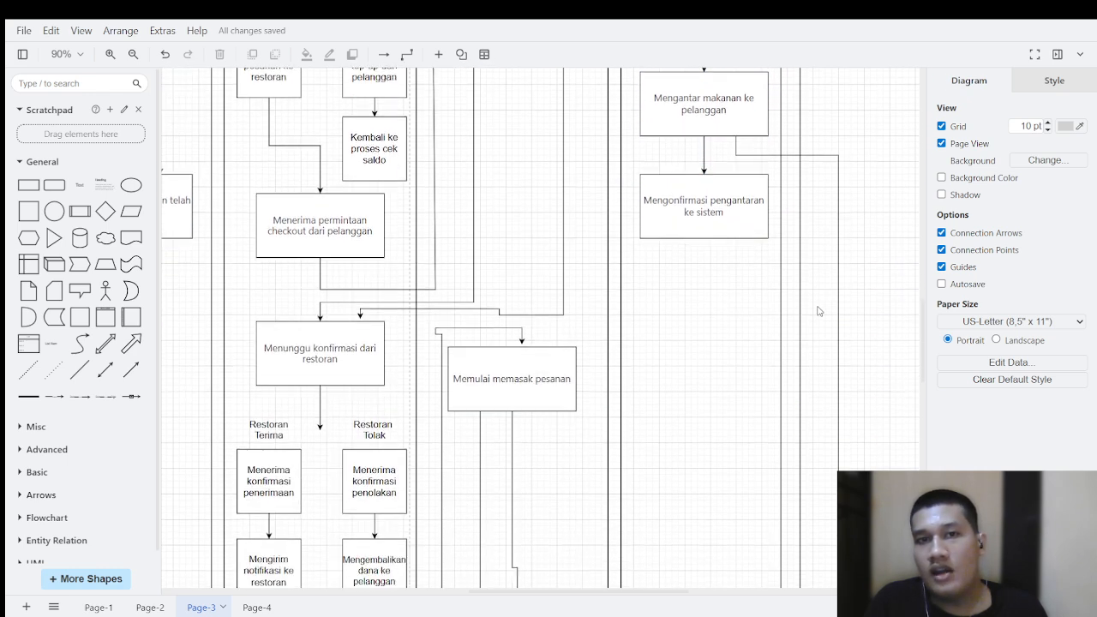
Step: Follow the long connector from "Mengantar makanan ke pelanggan" around the lanes to "Menerima pesanan dari driver" in the Pelanggan lane
scroll(806, 353, "down", 10)
left_click_drag(230, 315, 752, 335)
left_click_drag(632, 134, 603, 480)
scroll(598, 294, "up", 18)
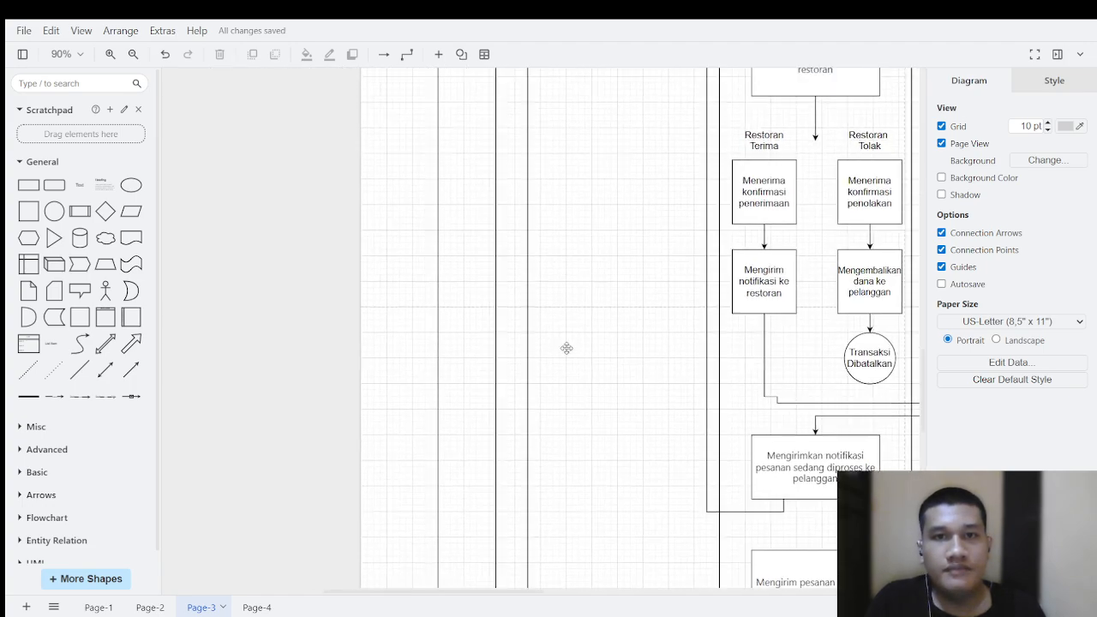
scroll(458, 289, "up", 5)
scroll(458, 289, "right", 2)
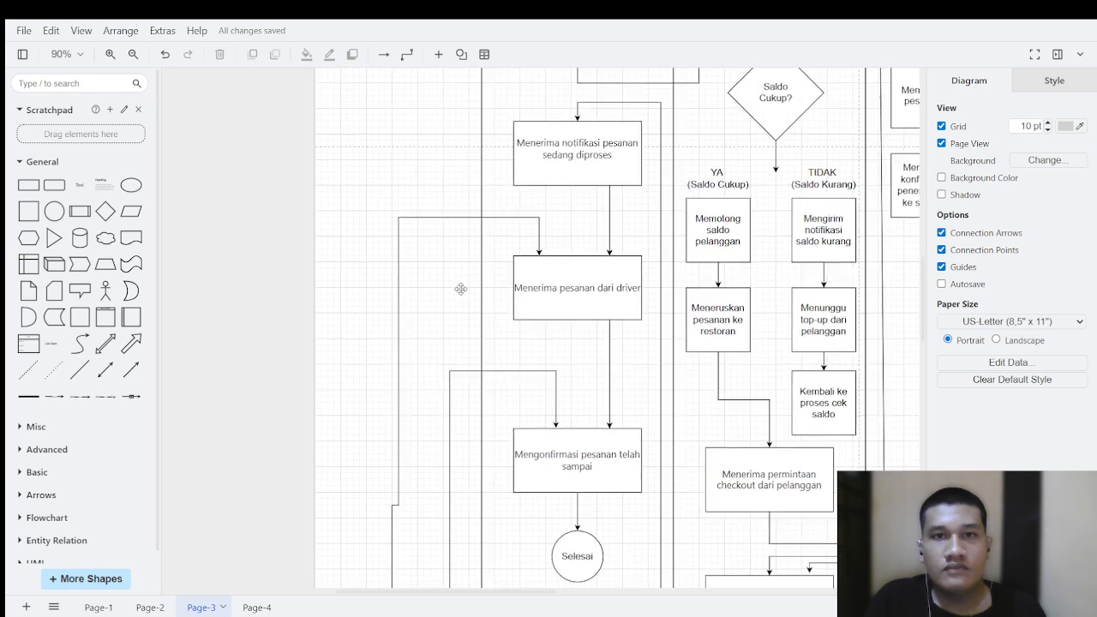
left_click(531, 389)
scroll(532, 389, "down", 2)
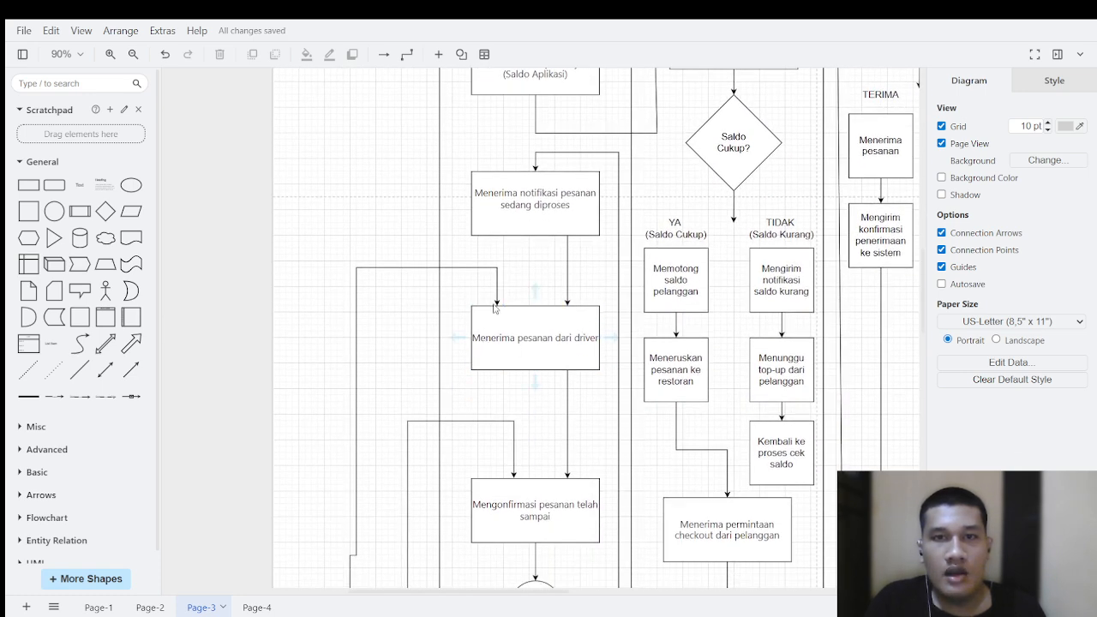
scroll(490, 344, "down", 2)
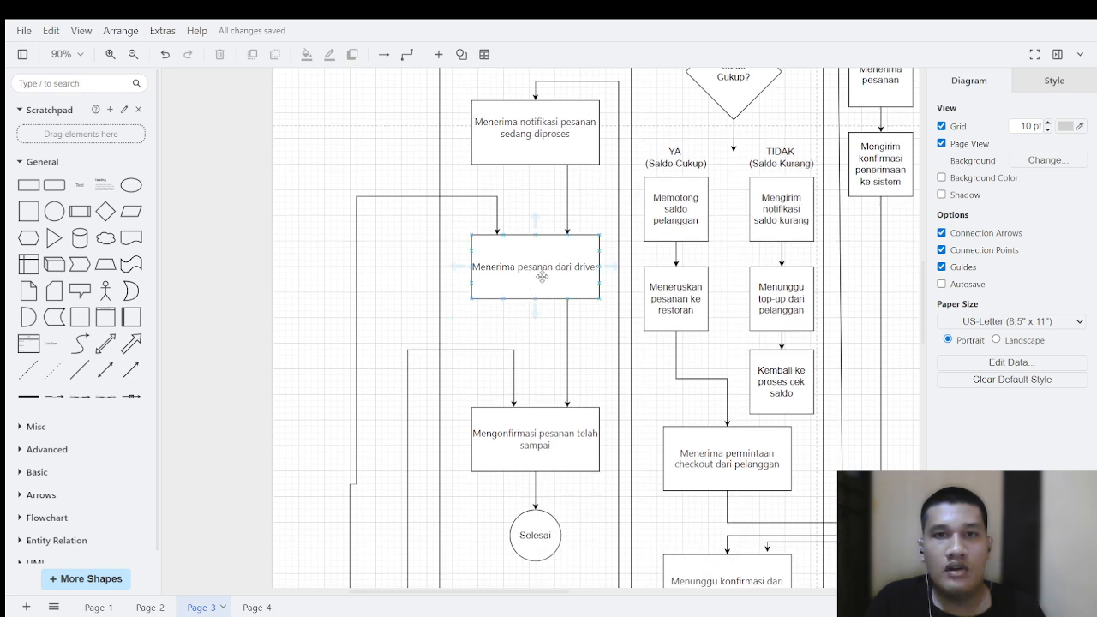
Step: Trace the flow from "Memantau status pengantaran" and "Menyelesaikan pesanan setelah dikonfirmasi sampai" to "Mengonfirmasi pesanan telah sampai" and the "Selesai" circle
scroll(514, 328, "down", 10)
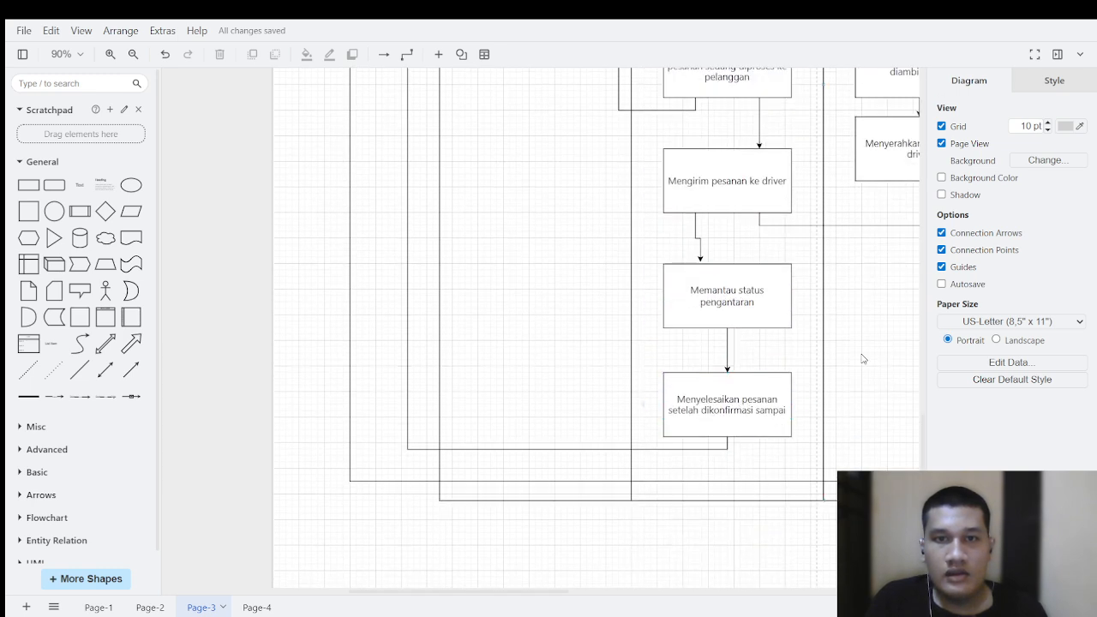
left_click_drag(861, 355, 789, 415)
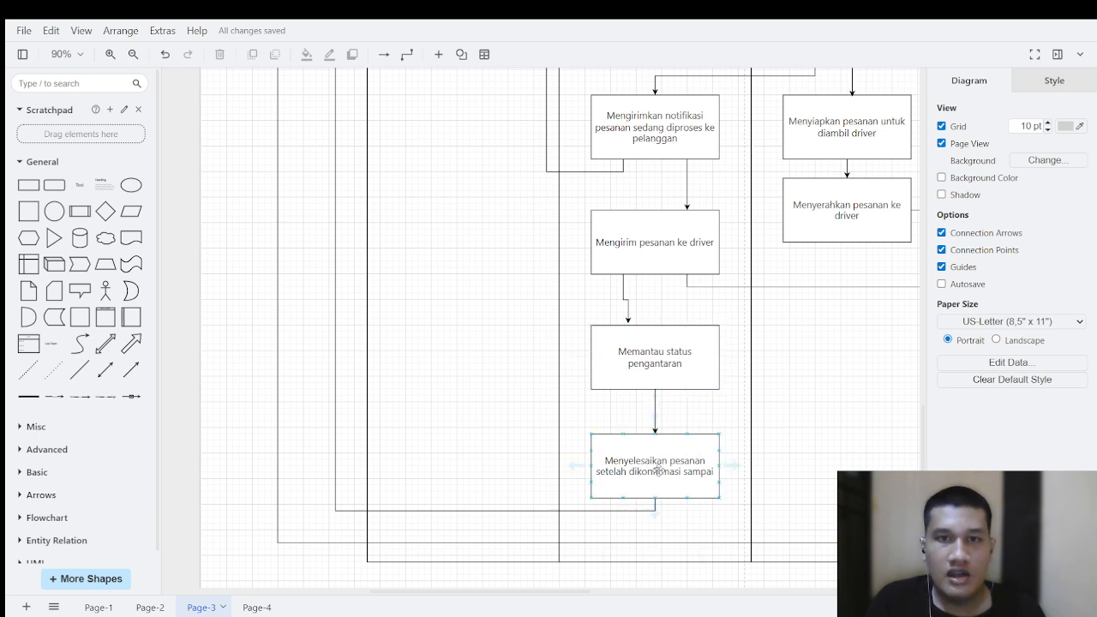
scroll(448, 367, "up", 7)
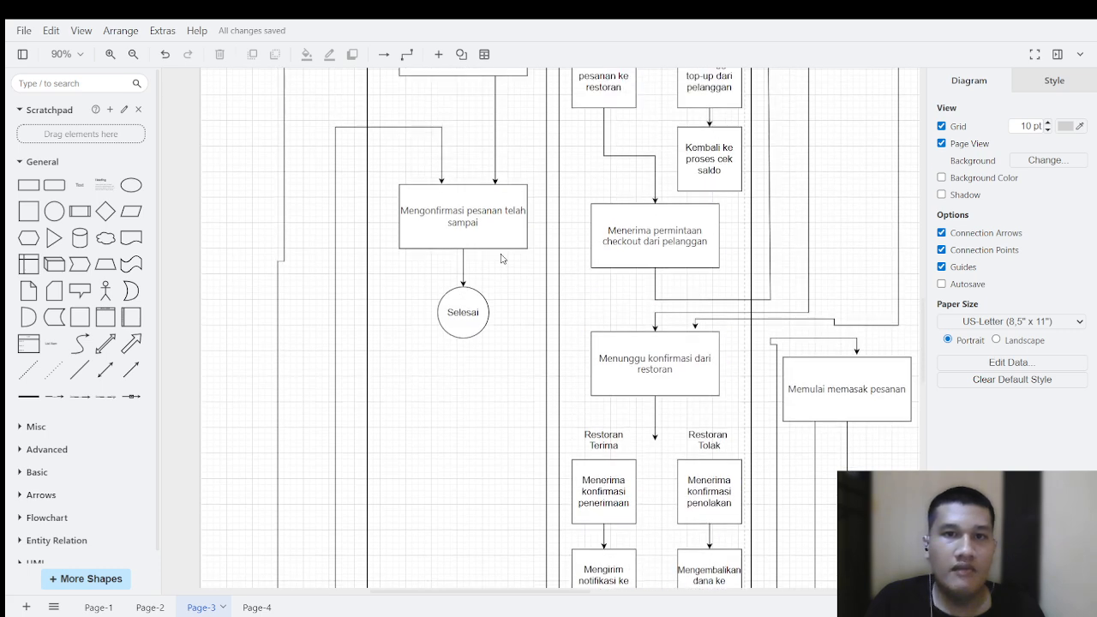
scroll(486, 218, "up", 1)
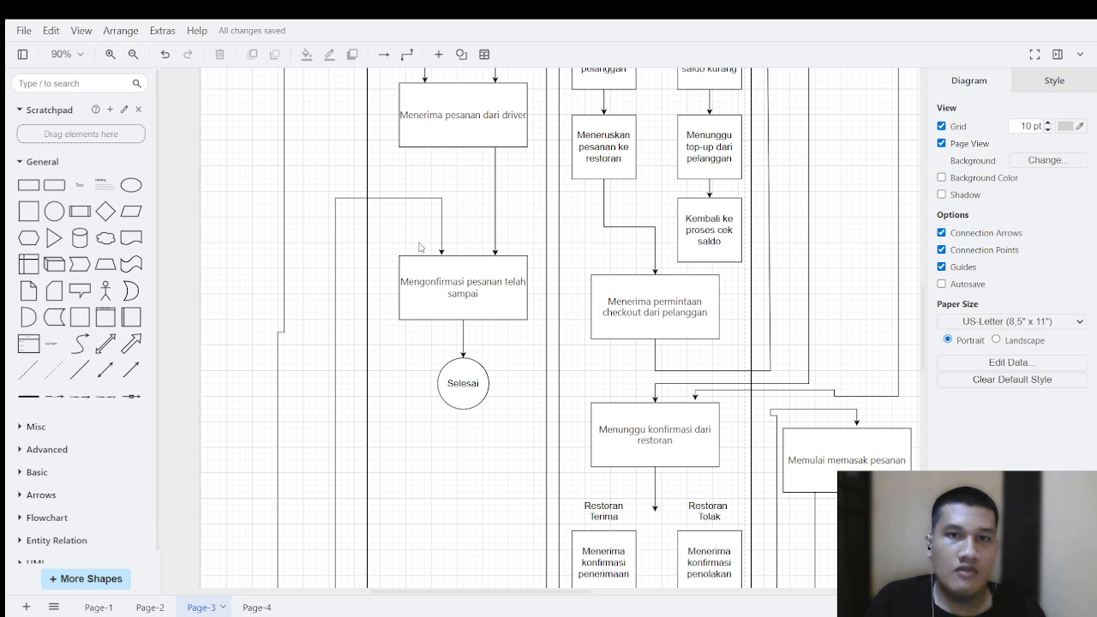
scroll(495, 170, "up", 1)
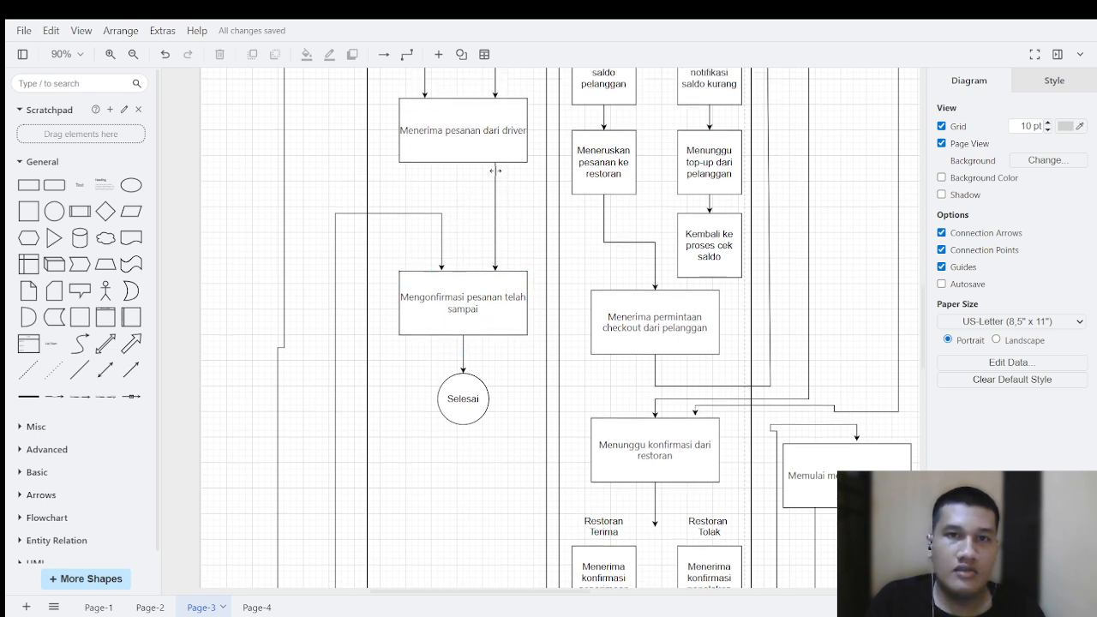
scroll(496, 170, "up", 1)
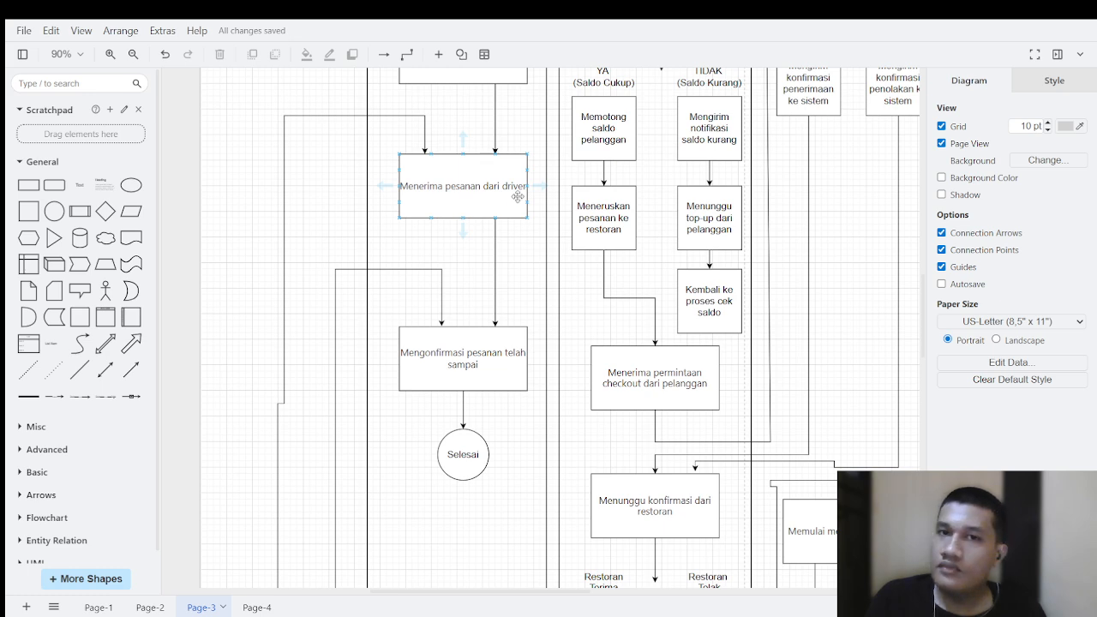
scroll(473, 257, "down", 5)
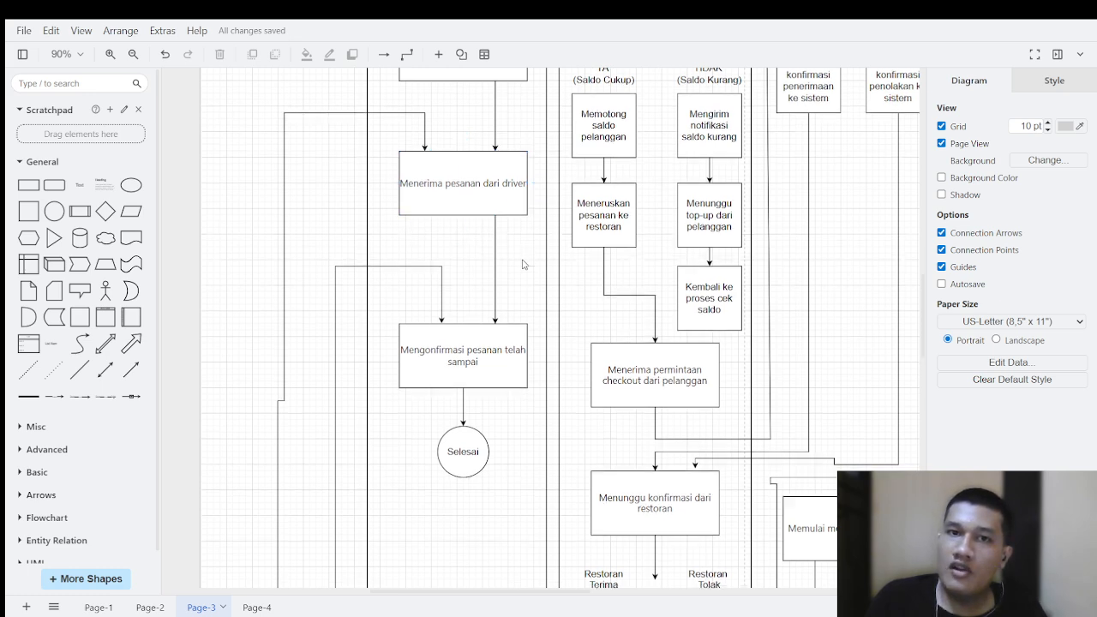
scroll(497, 343, "down", 10)
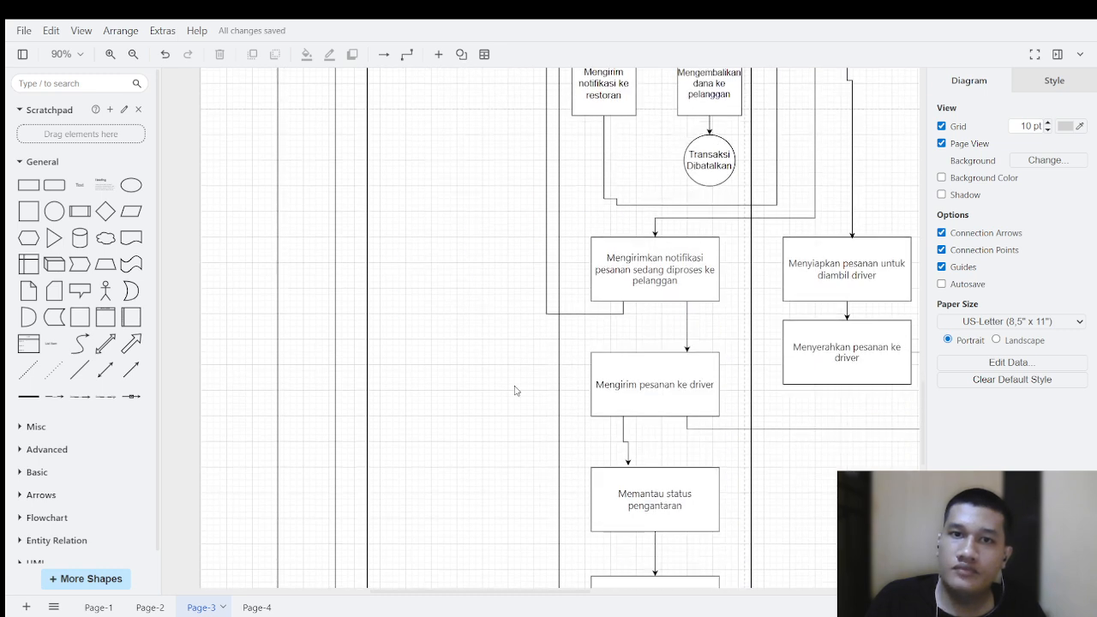
scroll(502, 372, "up", 13)
scroll(460, 272, "up", 2)
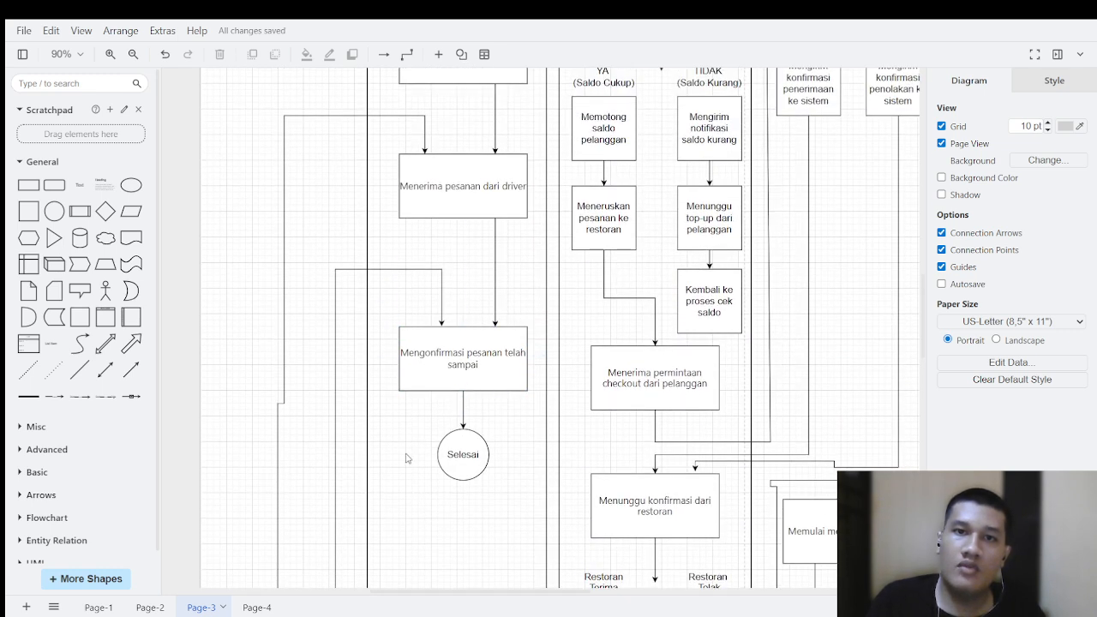
Step: Return to the "Activity Diagram Aplikasi Makanan" title and look over the beginning of the swimlanes
left_click(521, 450)
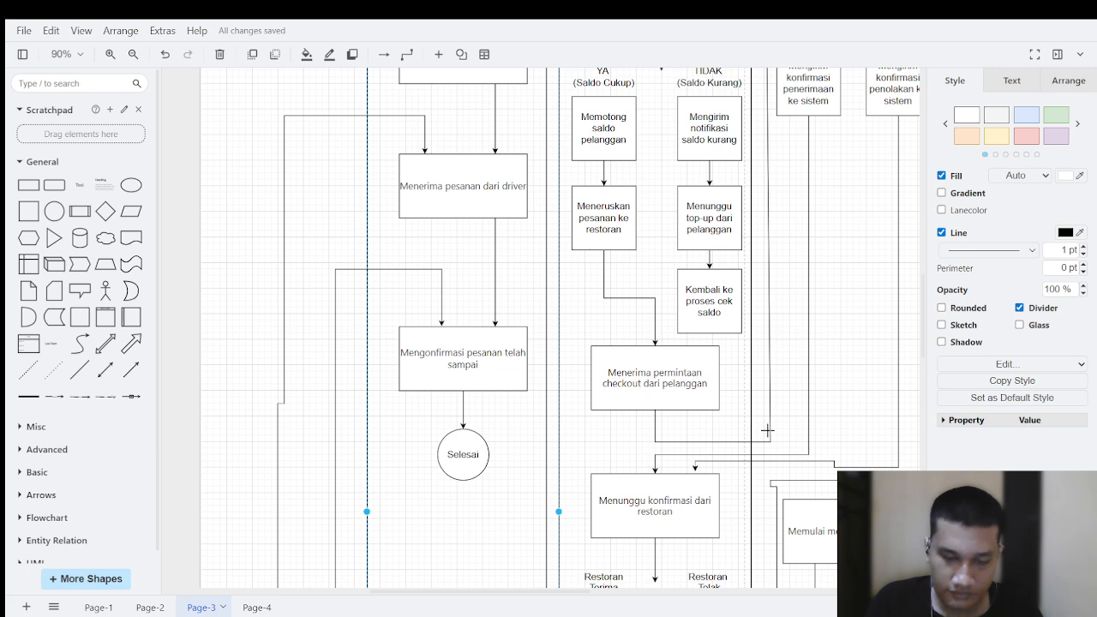
scroll(641, 585, "up", 10)
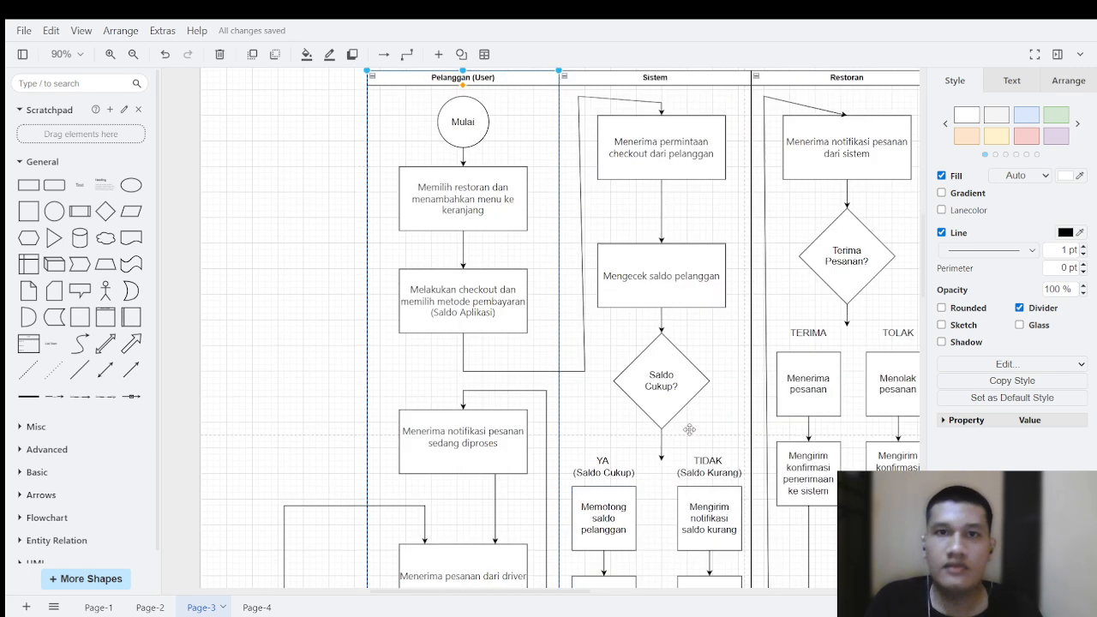
scroll(286, 219, "right", 4)
left_click_drag(287, 219, 283, 213)
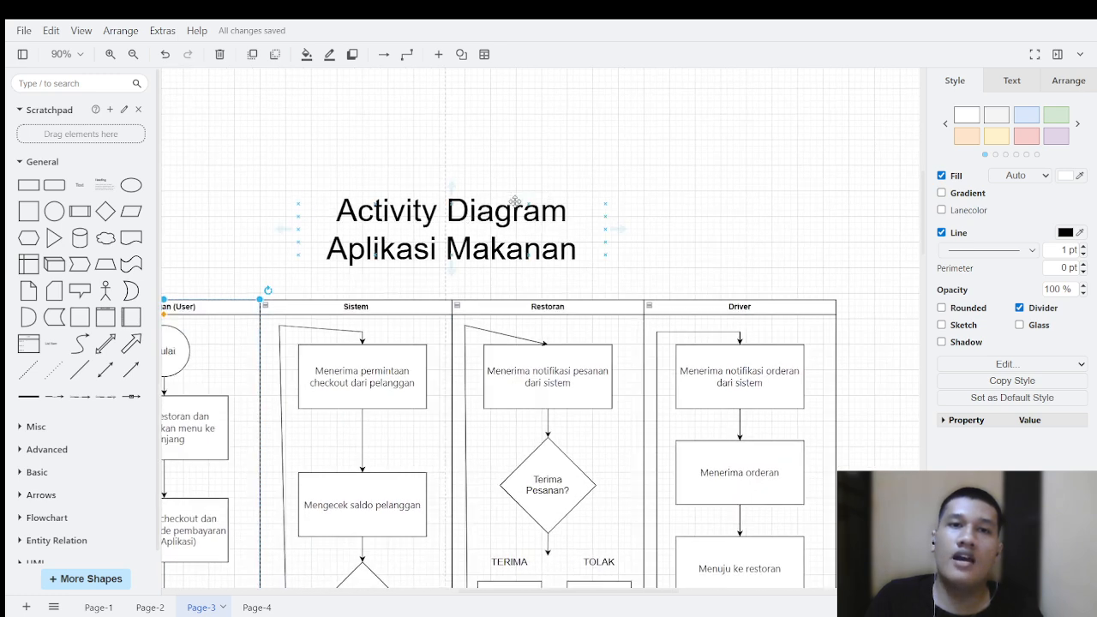